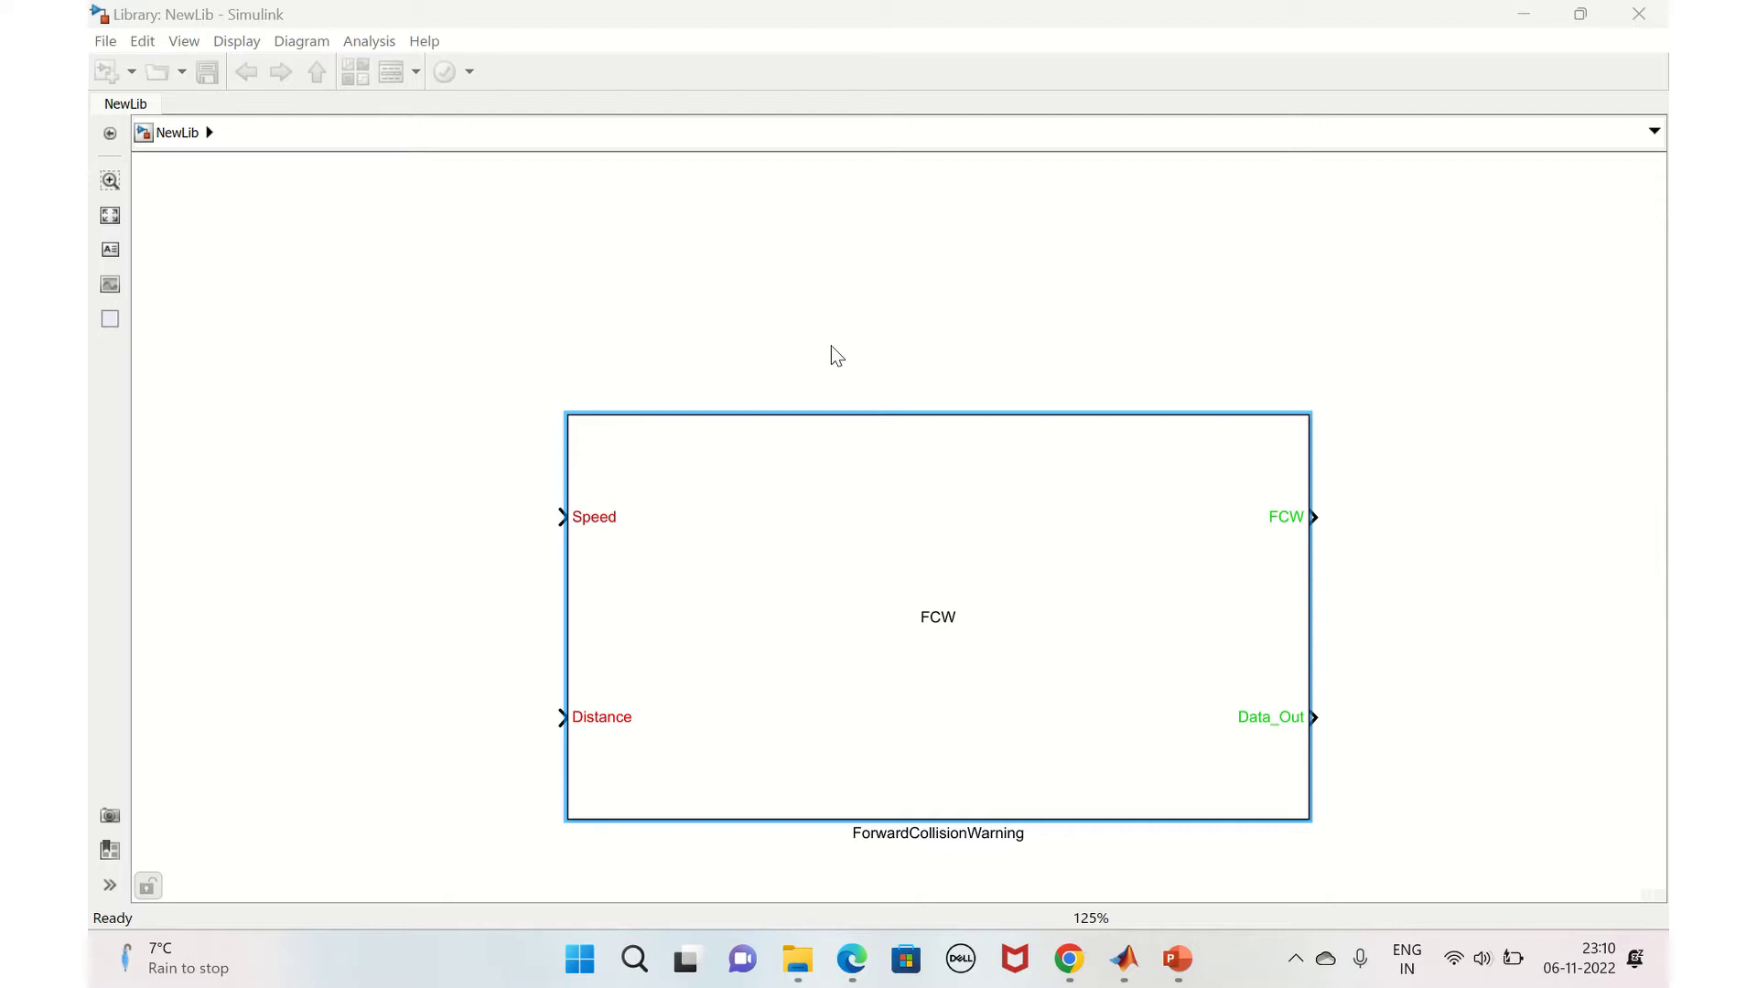
Review the ForwardCollisionWarning block's existing mask parameters and initialization commands
left_click(621, 504)
right_click(859, 773)
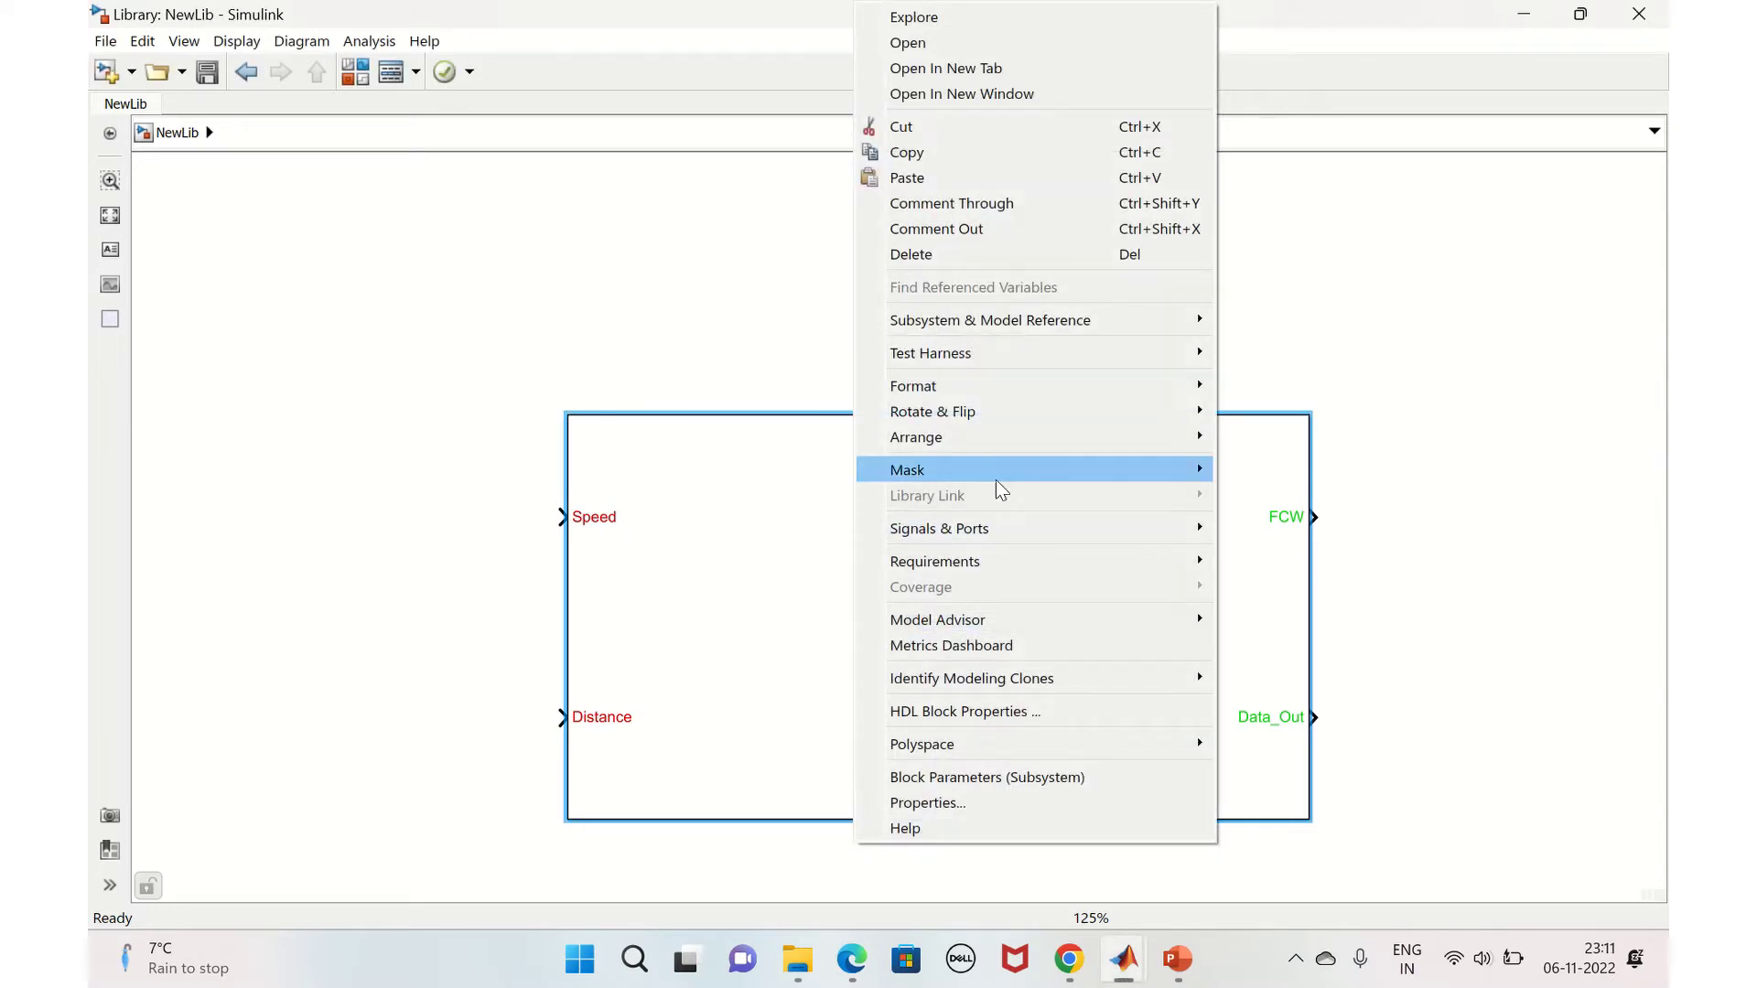
mouse_move(1006, 480)
left_click(1267, 473)
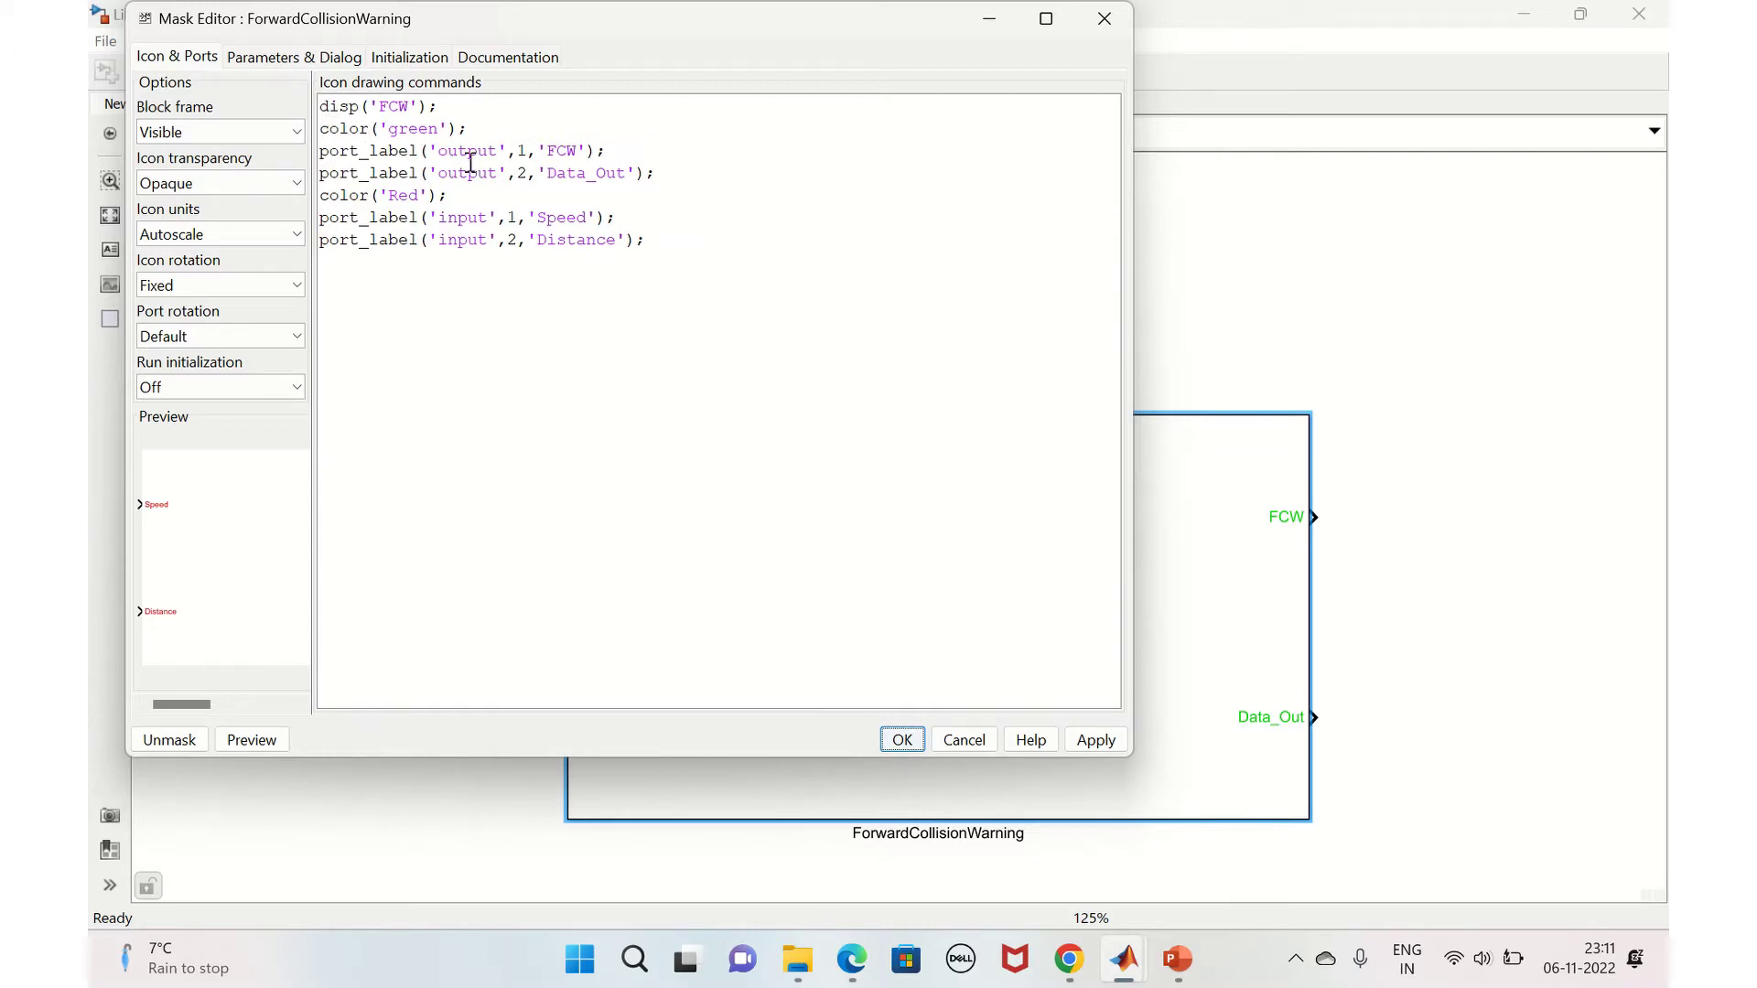
left_click(273, 62)
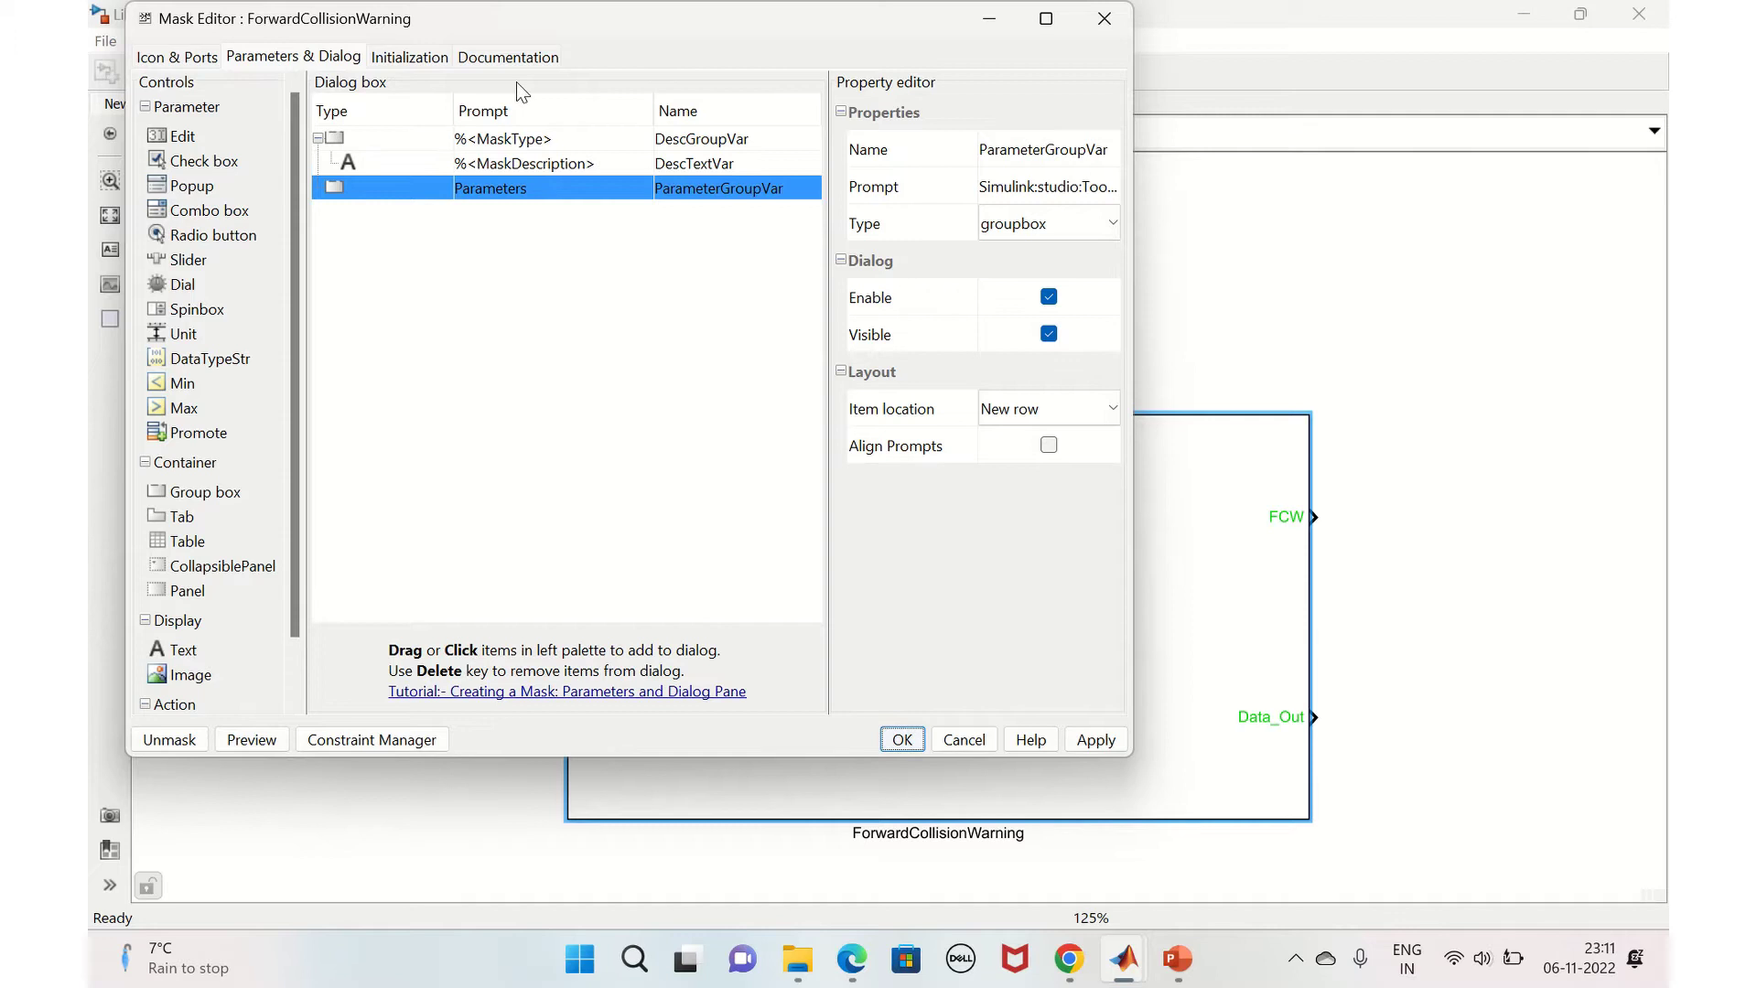
left_click(413, 62)
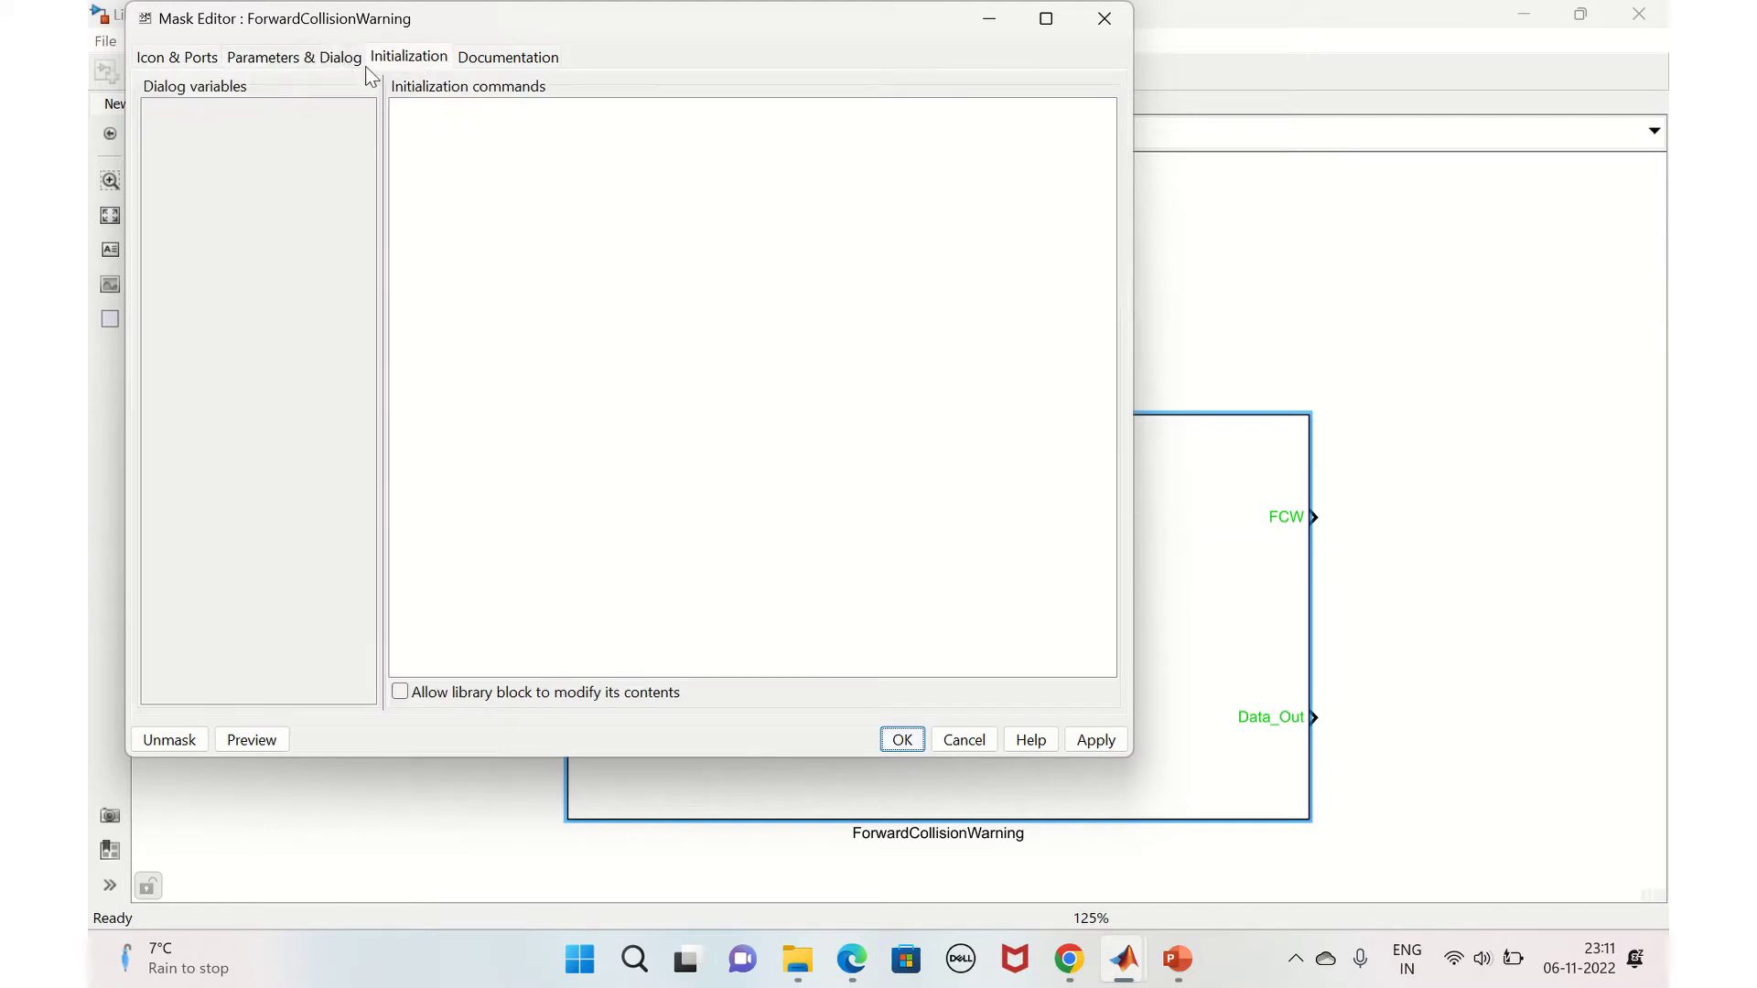
left_click(1103, 20)
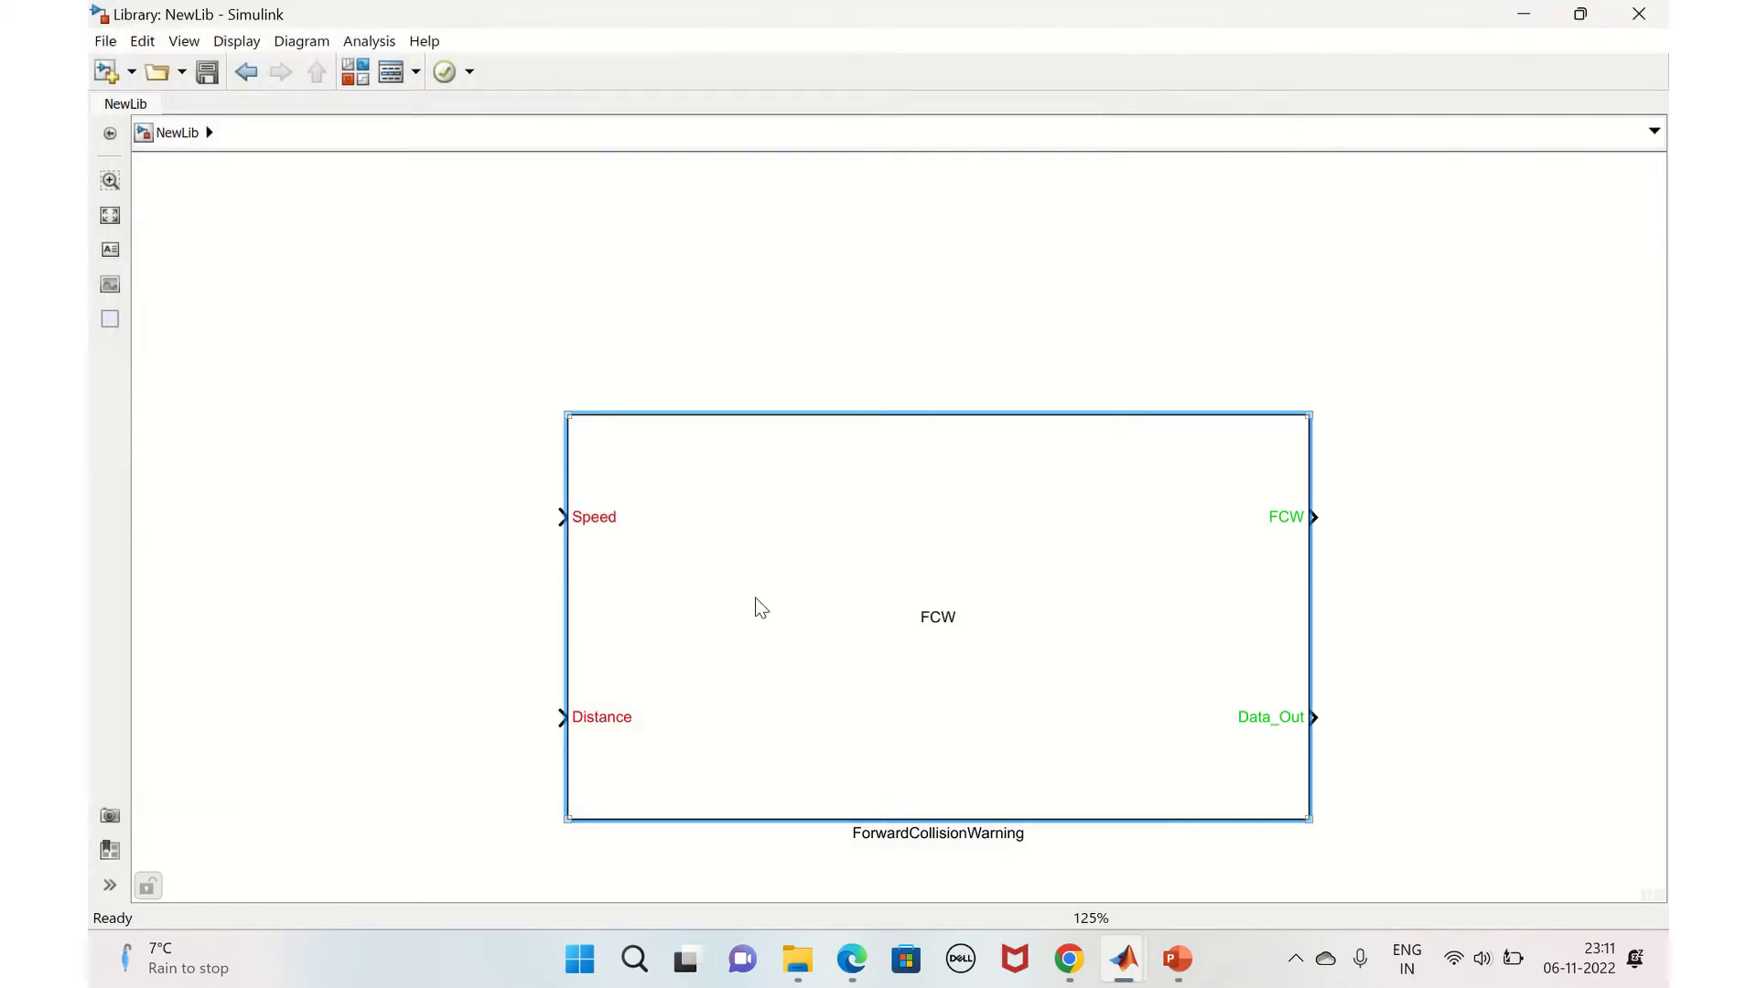
Inspect the subsystem's Distance constant, > 10 and > 20 switch blocks, and OR block
double_click(767, 735)
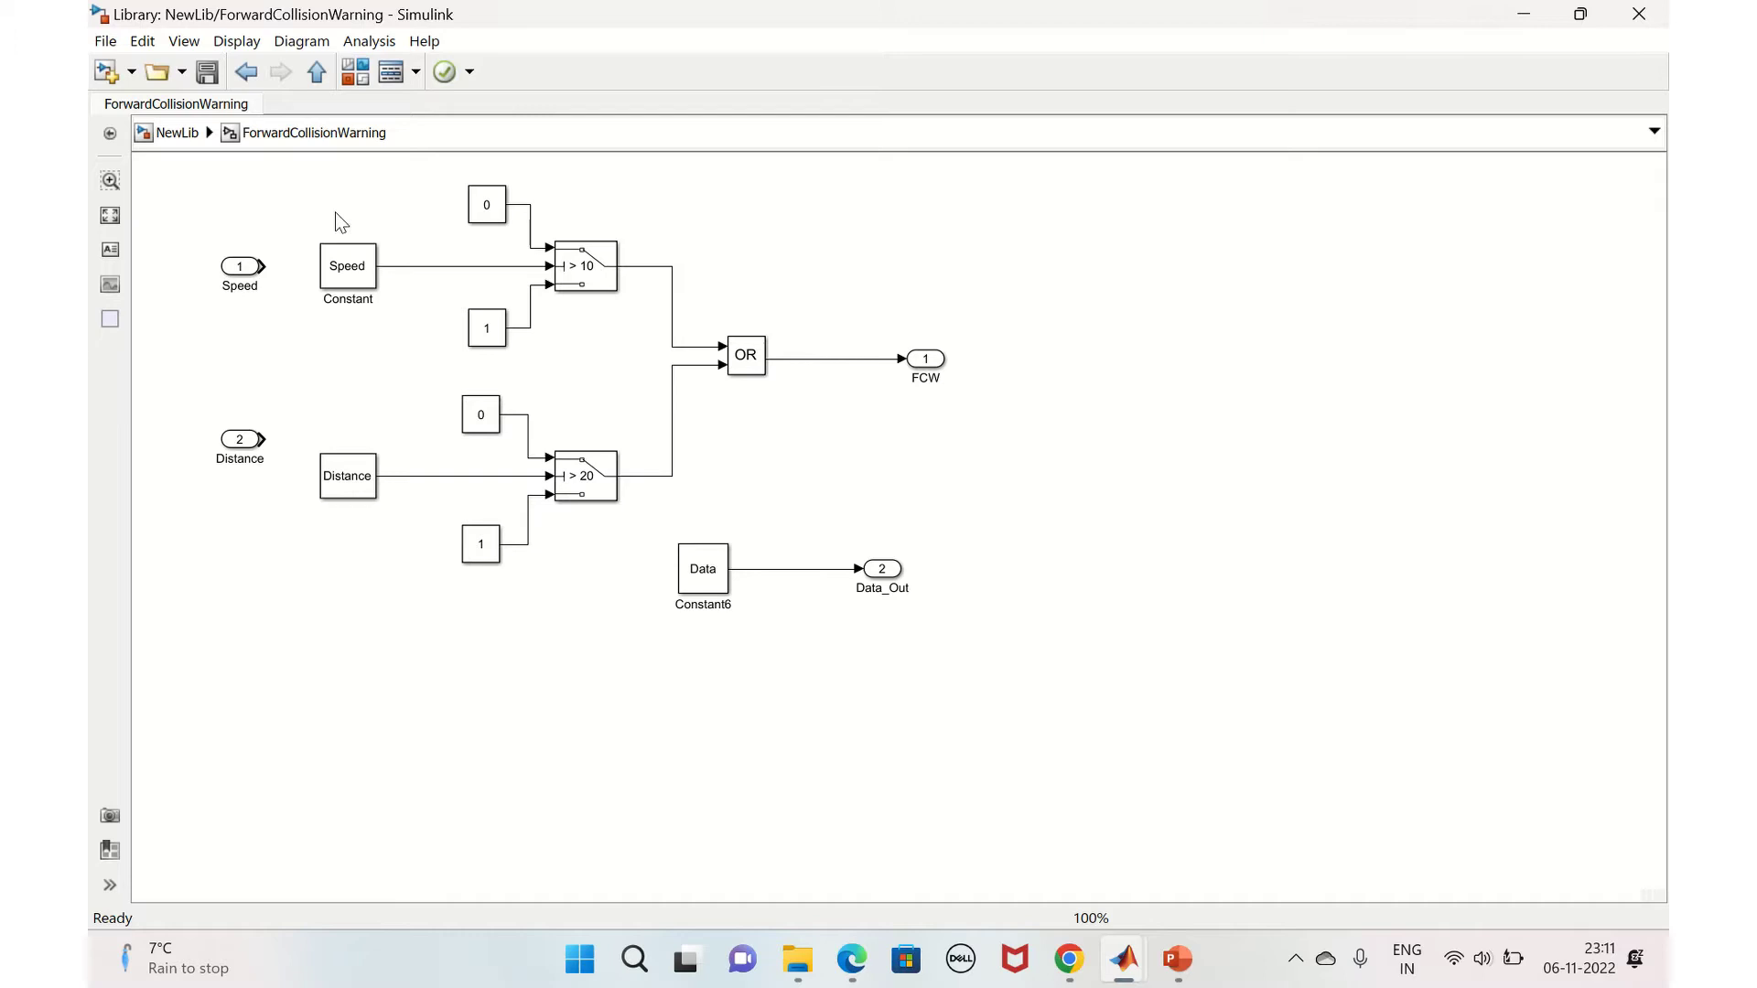
left_click(354, 496)
left_click(442, 370)
left_click(560, 284)
left_click(541, 157)
left_click(569, 288)
left_click(518, 392)
left_click(569, 493)
left_click(481, 382)
left_click(603, 270)
left_click(730, 370)
left_click(776, 357)
Return to the NewLib library and recheck the FCW block's mask parameters
left_click(173, 137)
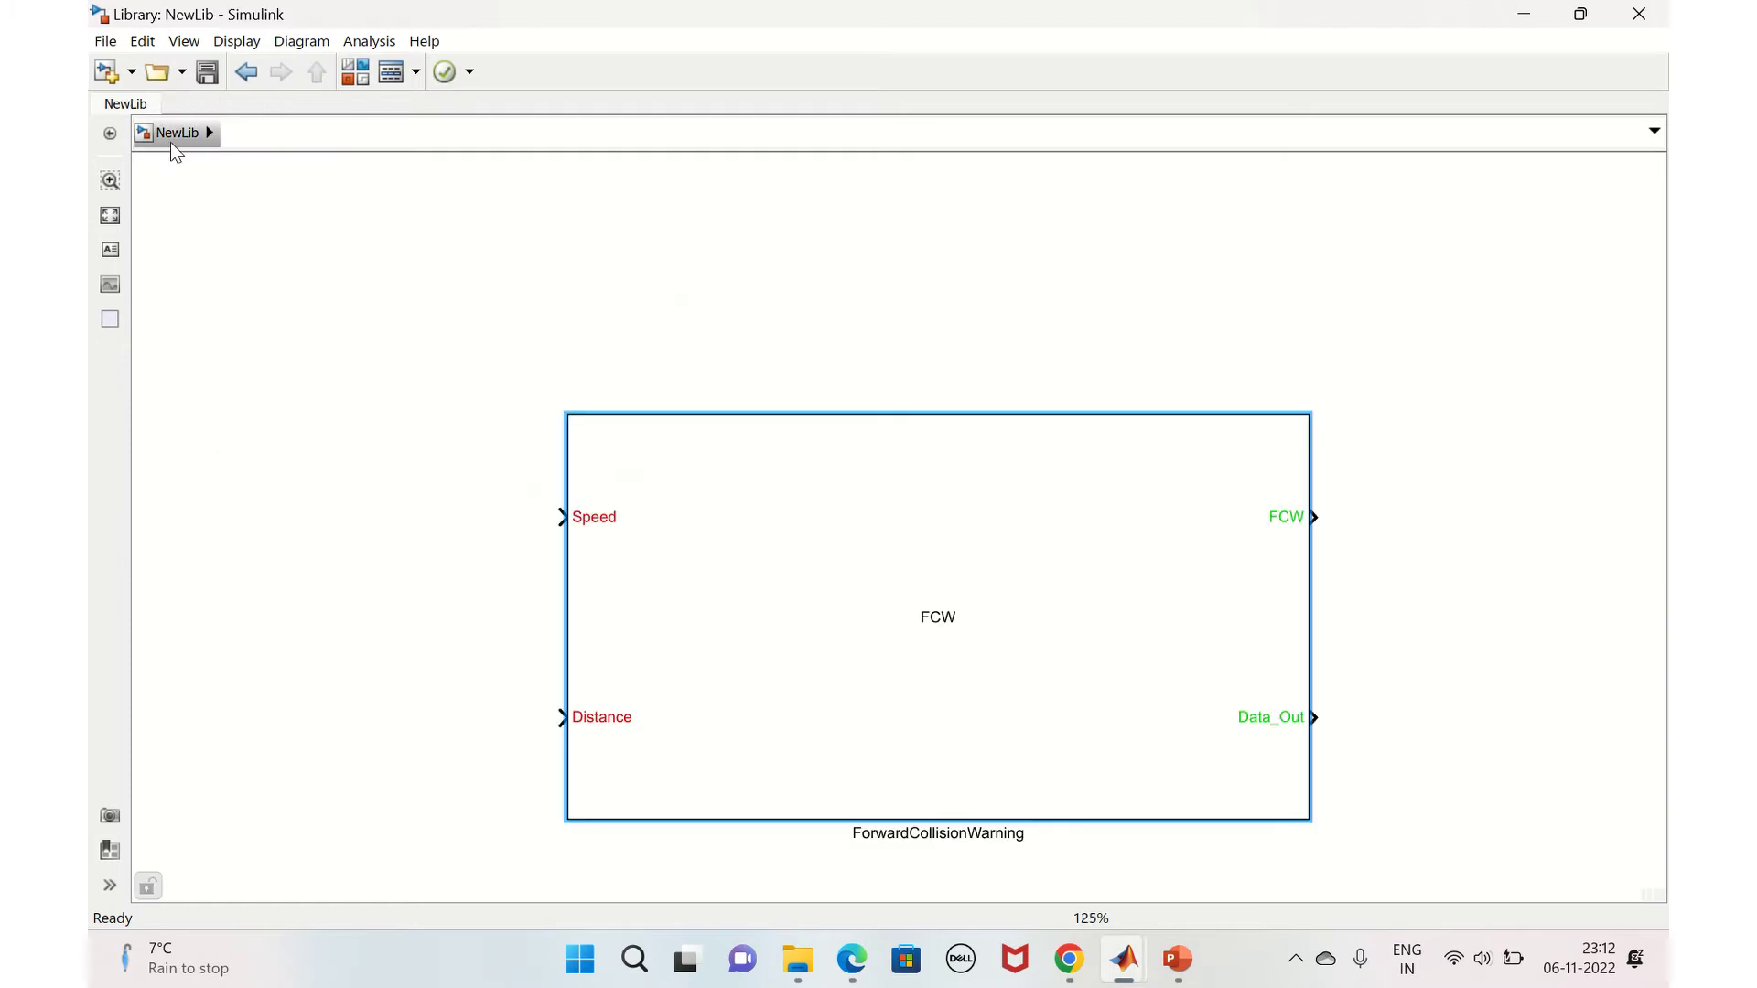
right_click(802, 700)
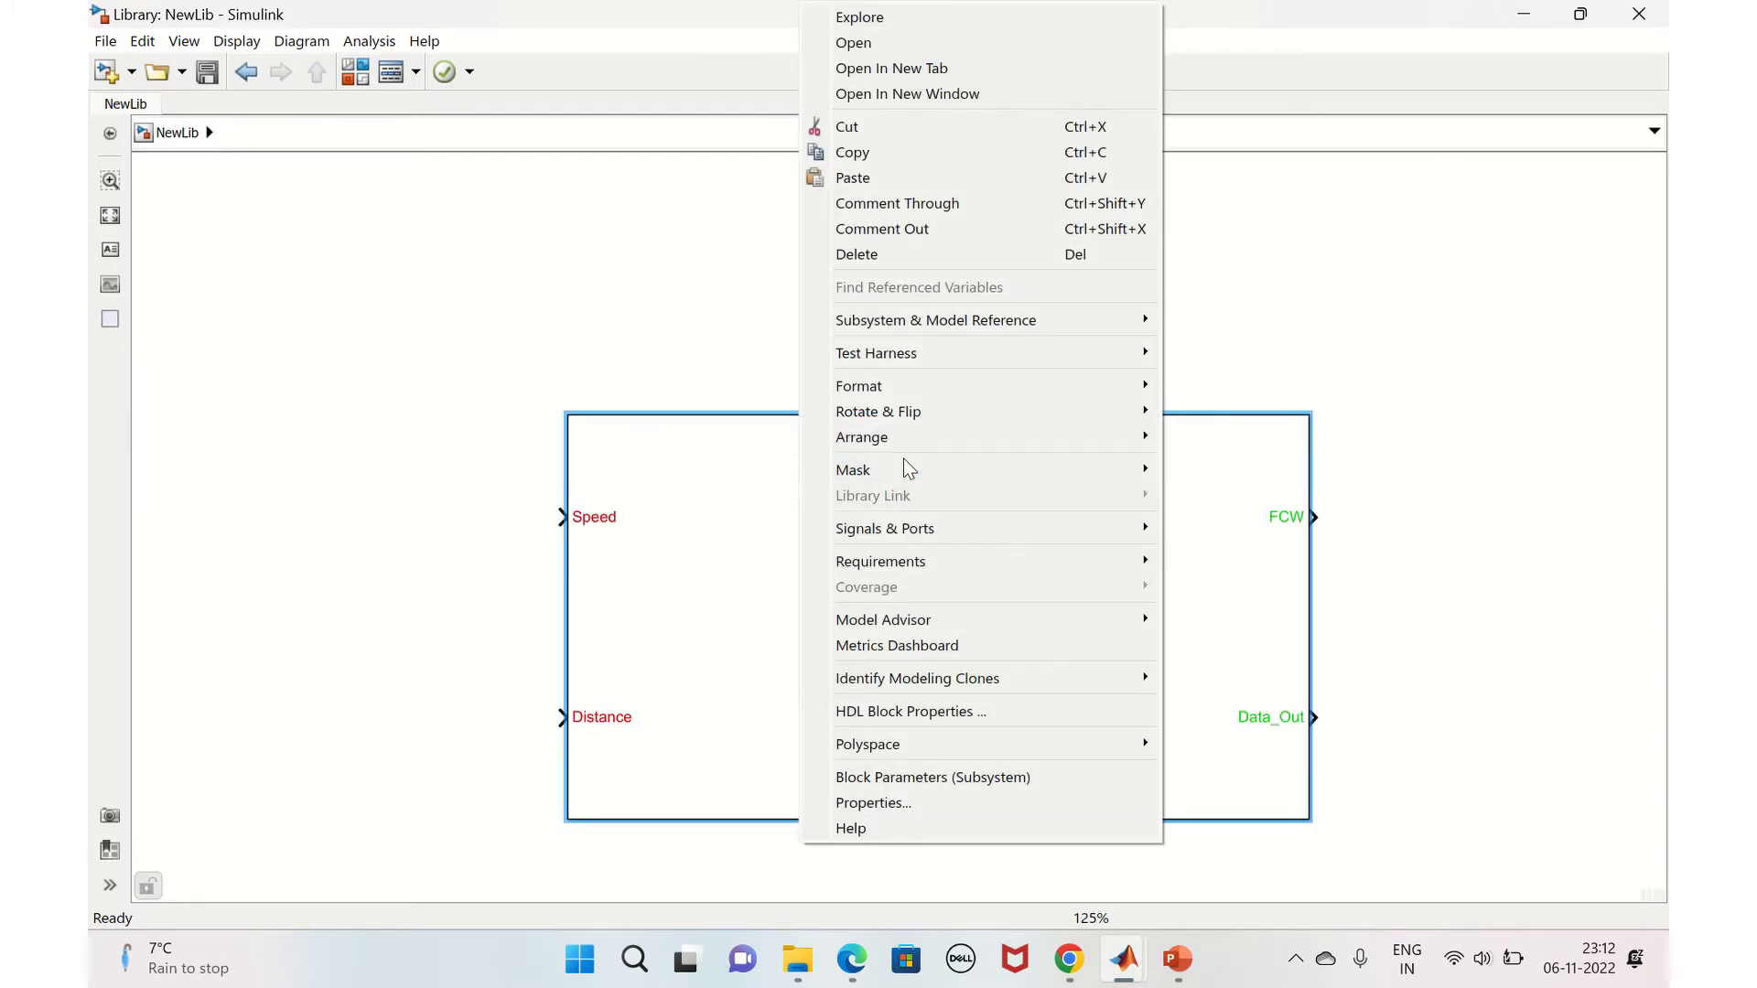
mouse_move(943, 469)
left_click(1220, 477)
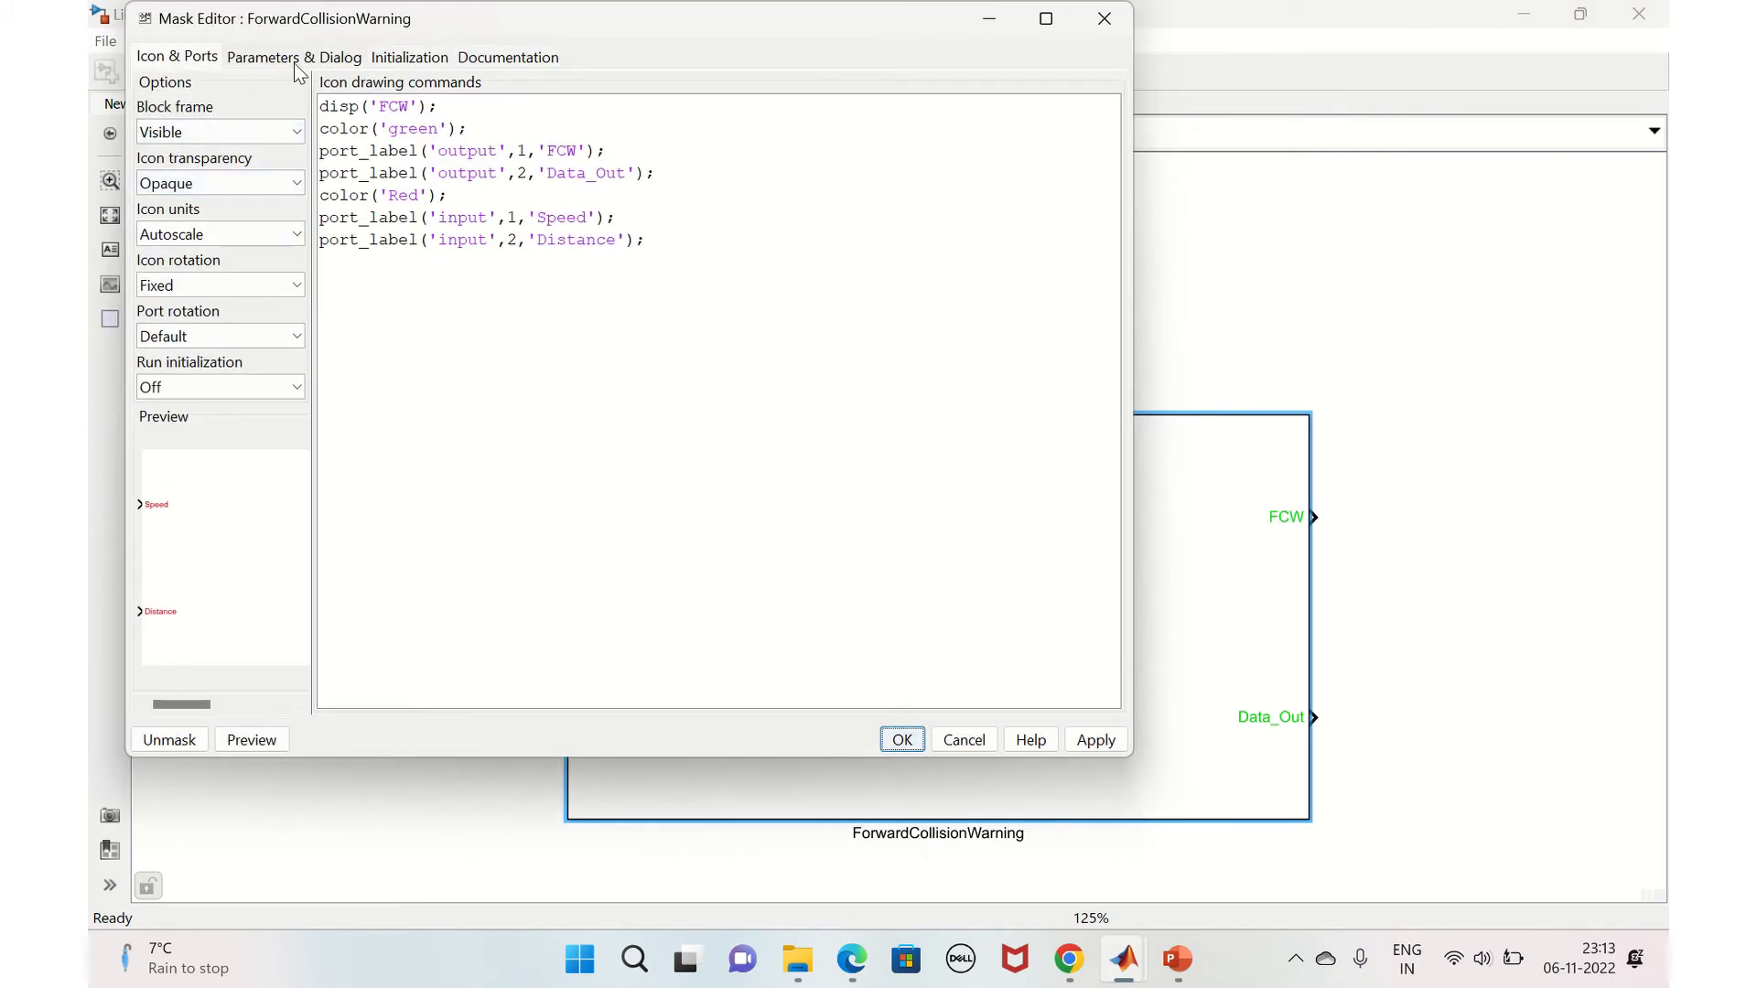
left_click(292, 58)
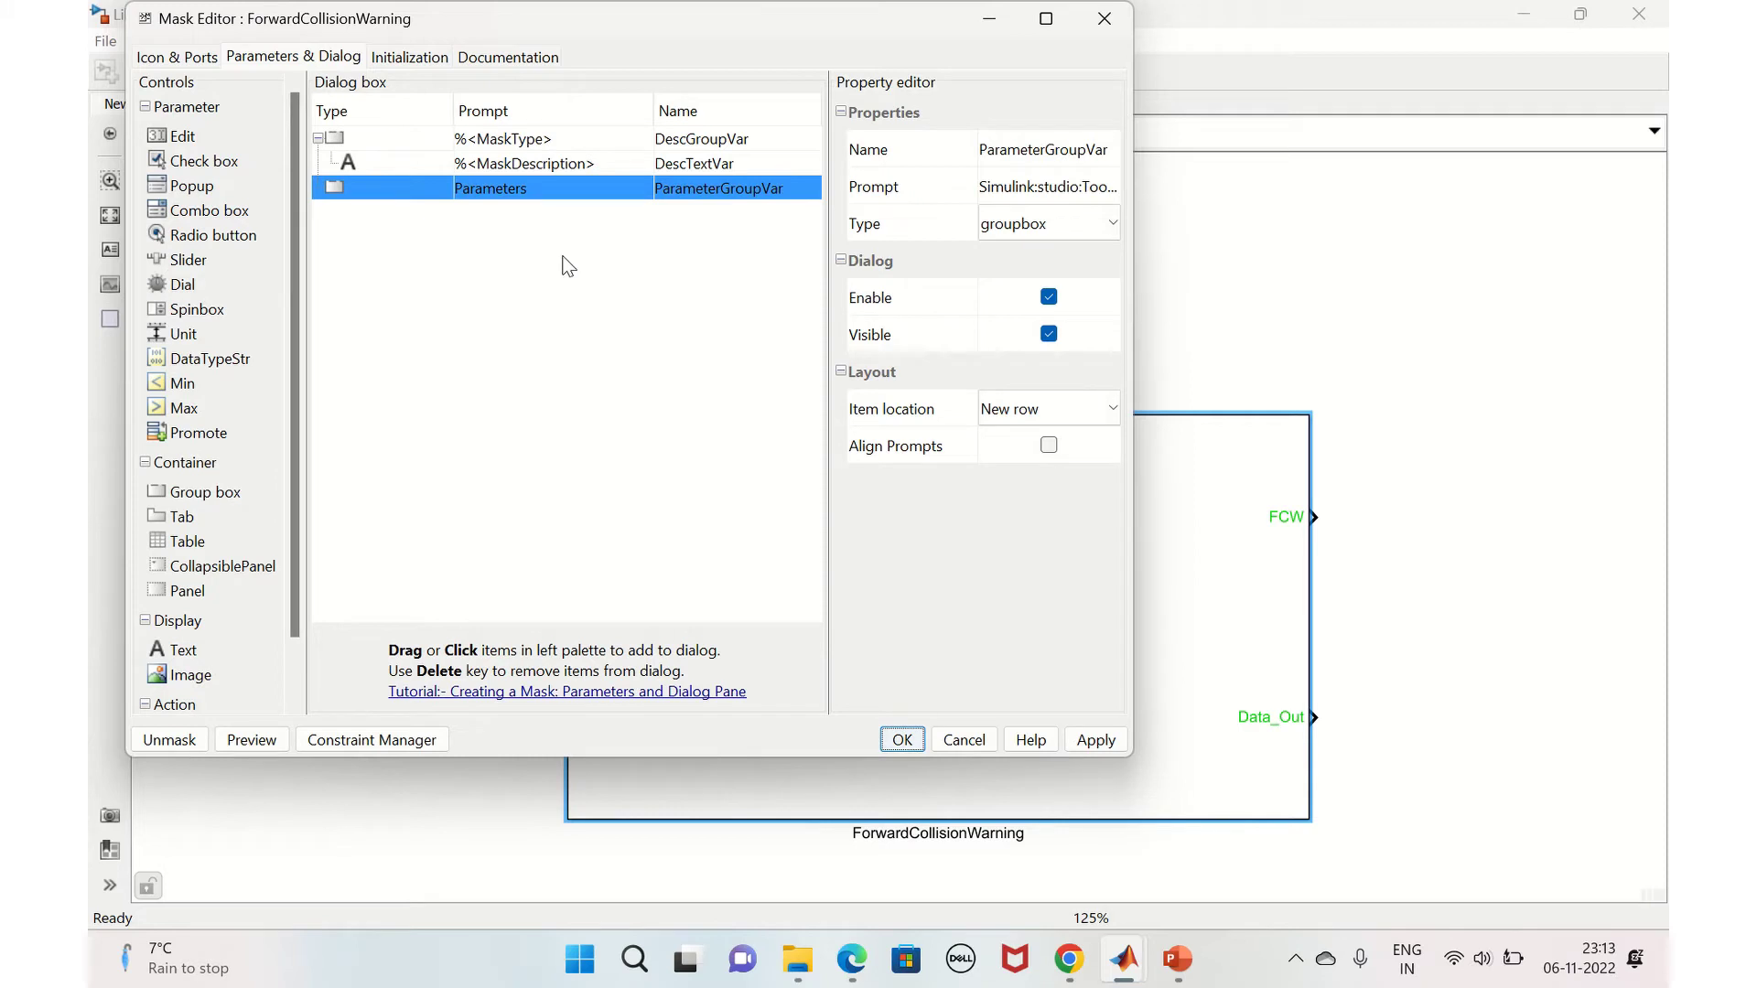
left_click(1106, 18)
Check the values of the Speed and Distance constant blocks inside the subsystem
double_click(876, 650)
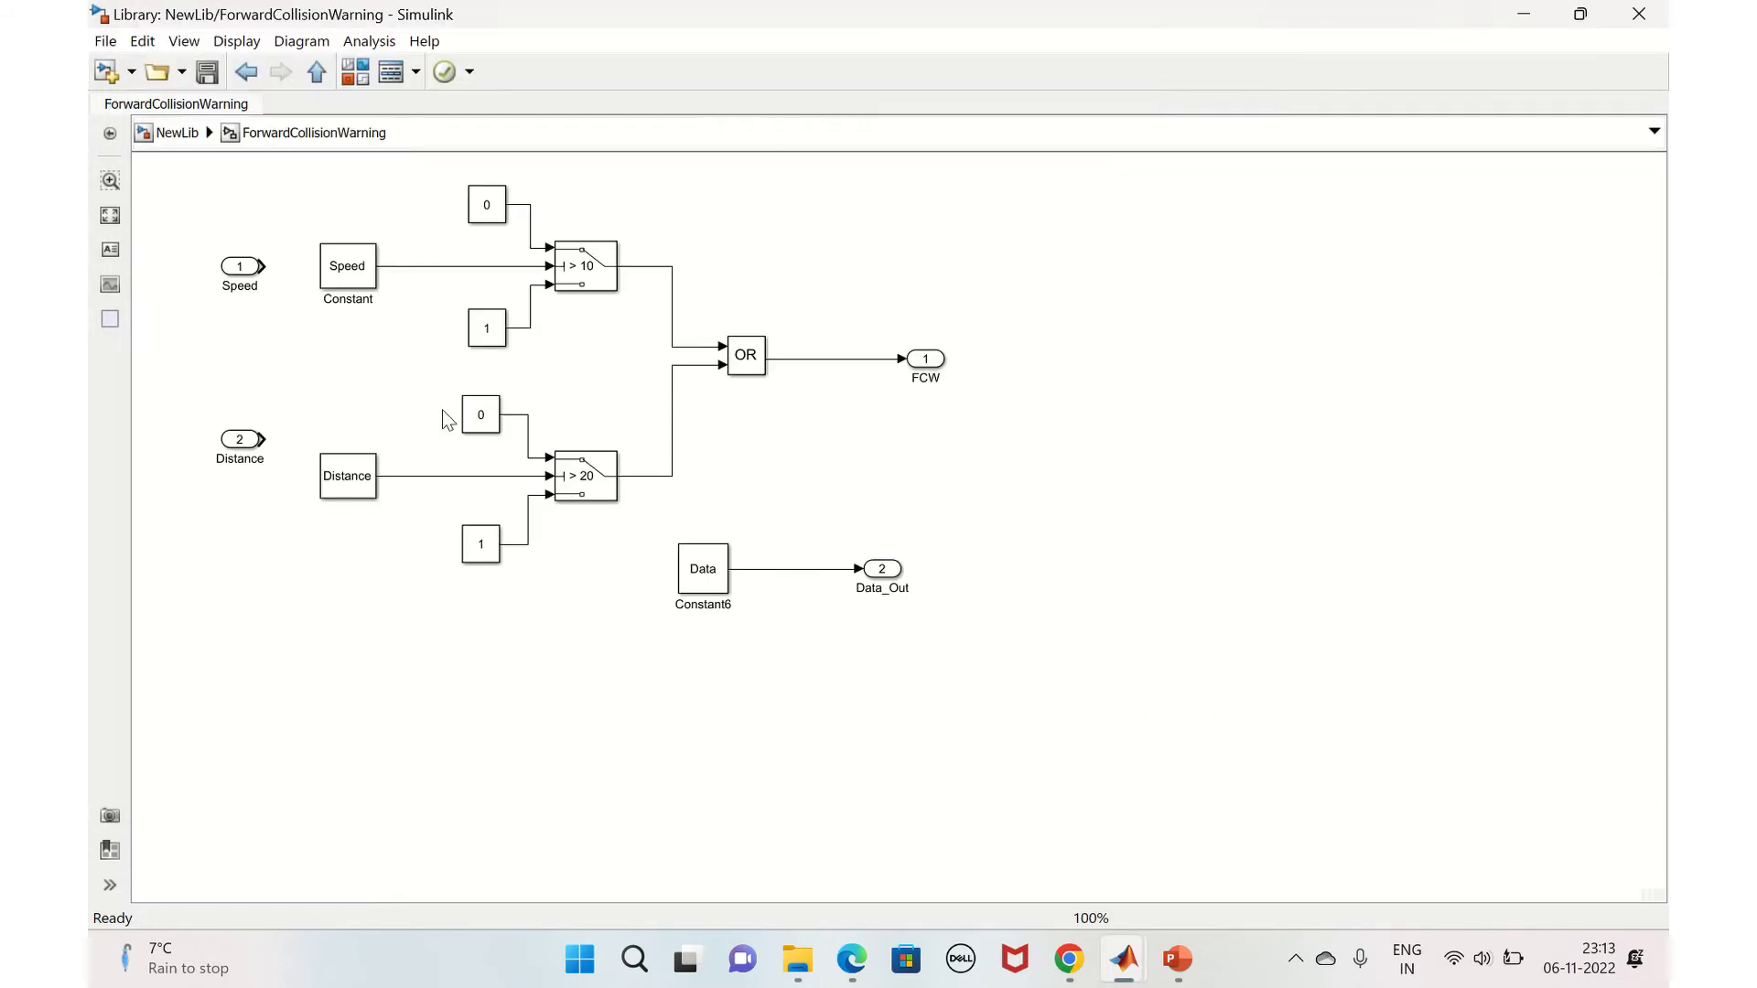
double_click(347, 275)
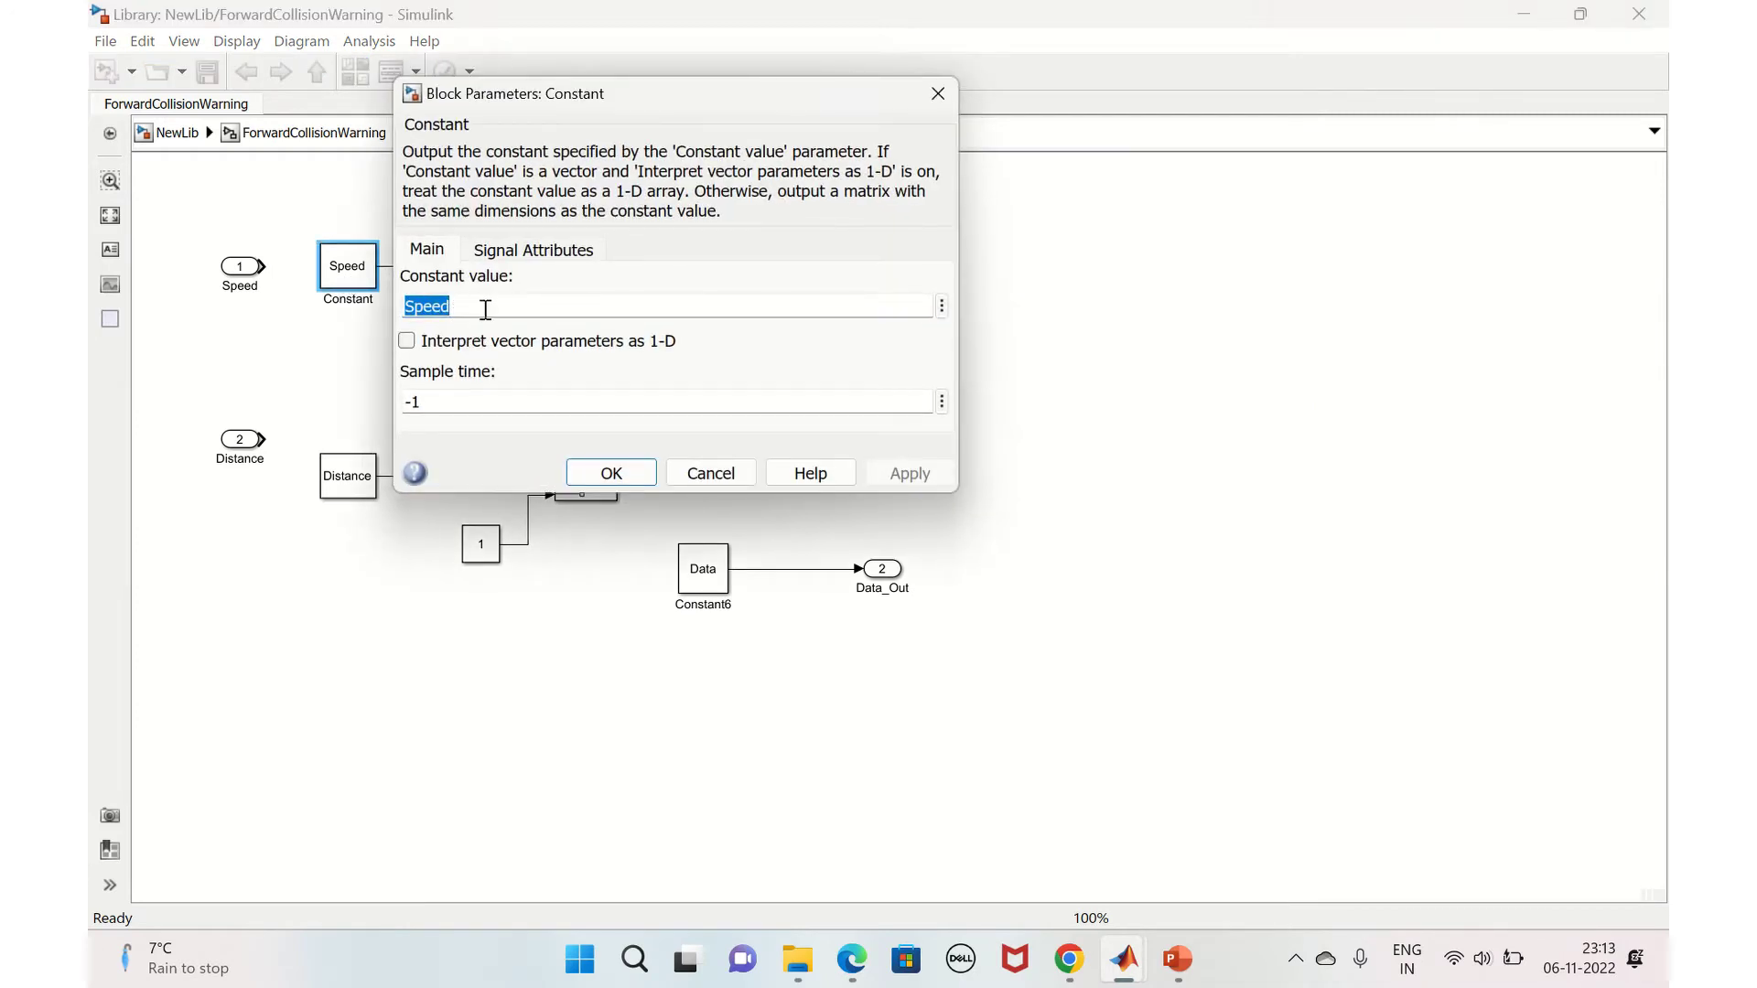
left_click(938, 93)
left_click(353, 476)
double_click(353, 476)
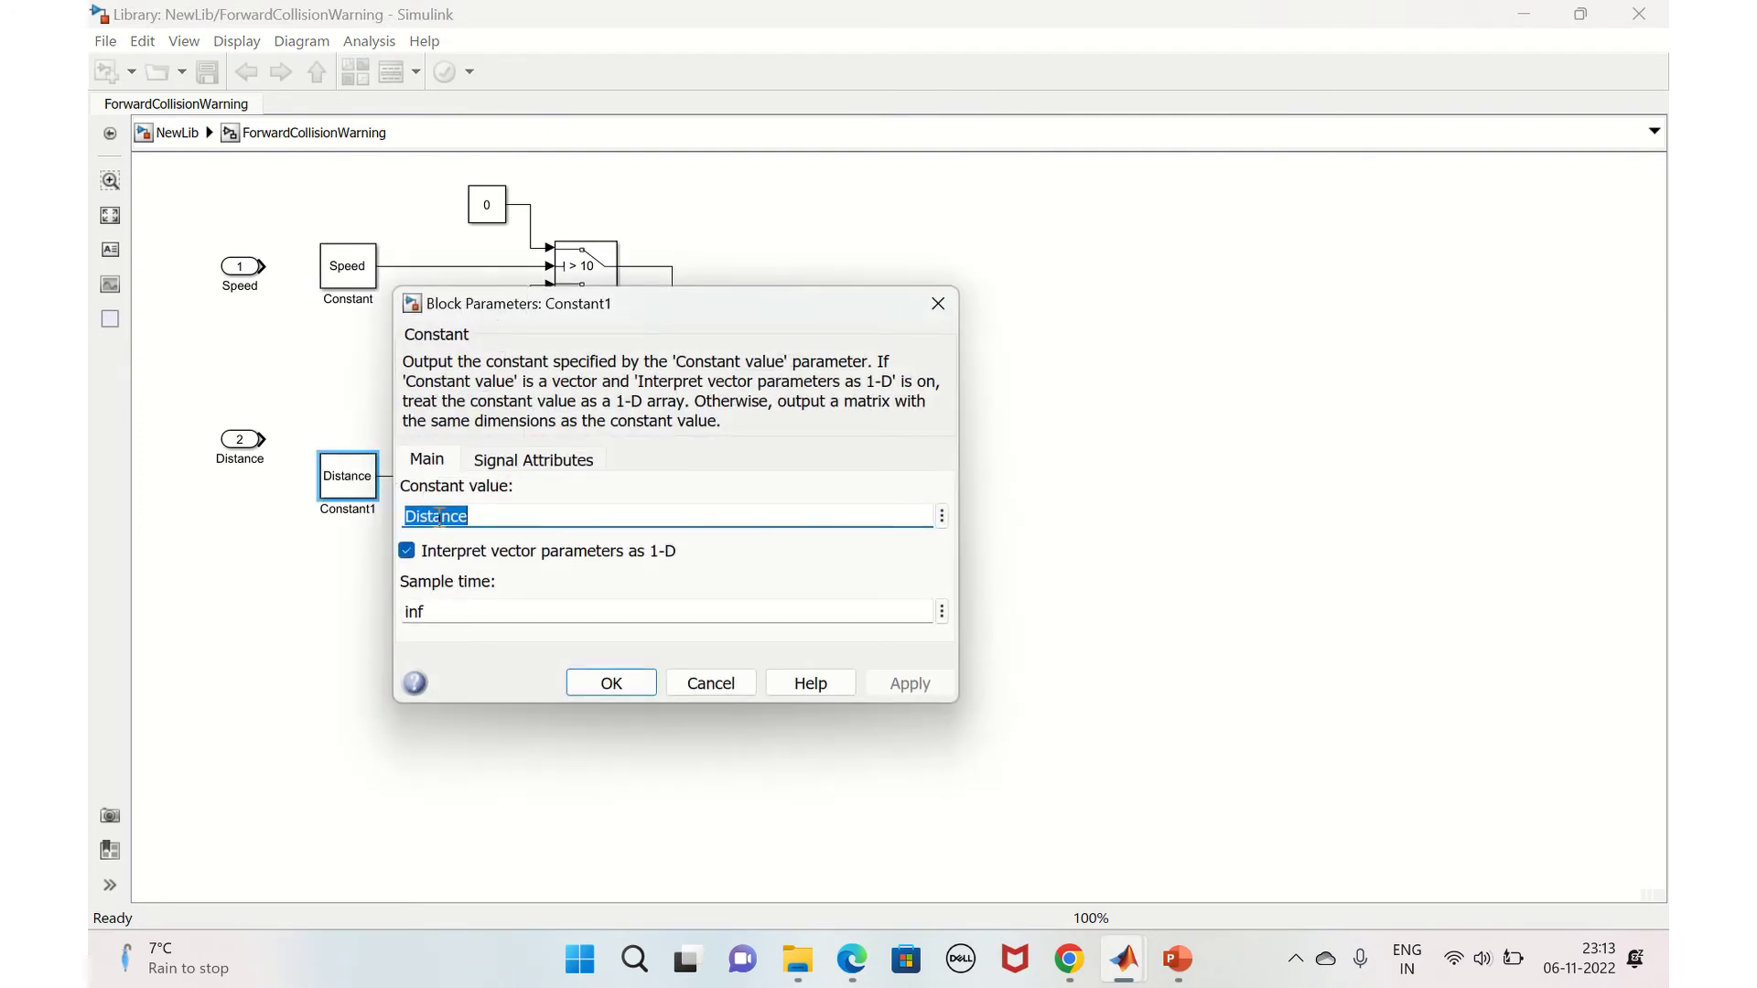
left_click(938, 304)
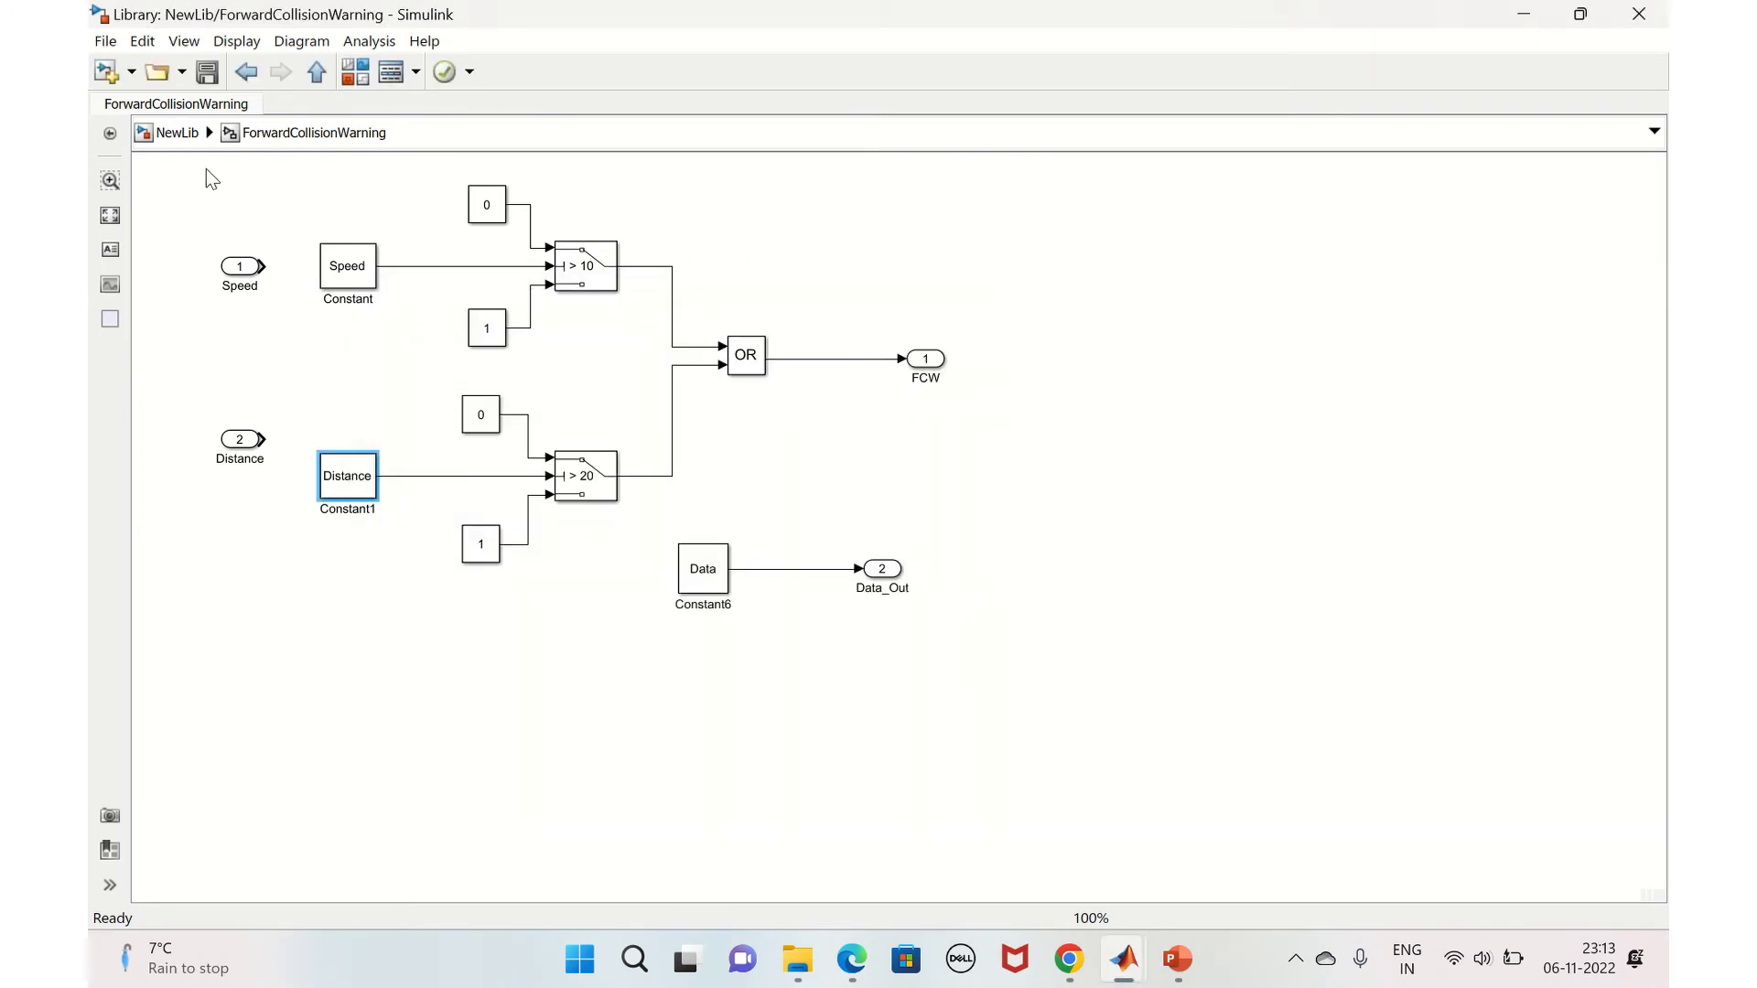
left_click(177, 136)
Add a mask Edit parameter with prompt and name Speed
left_click(755, 650)
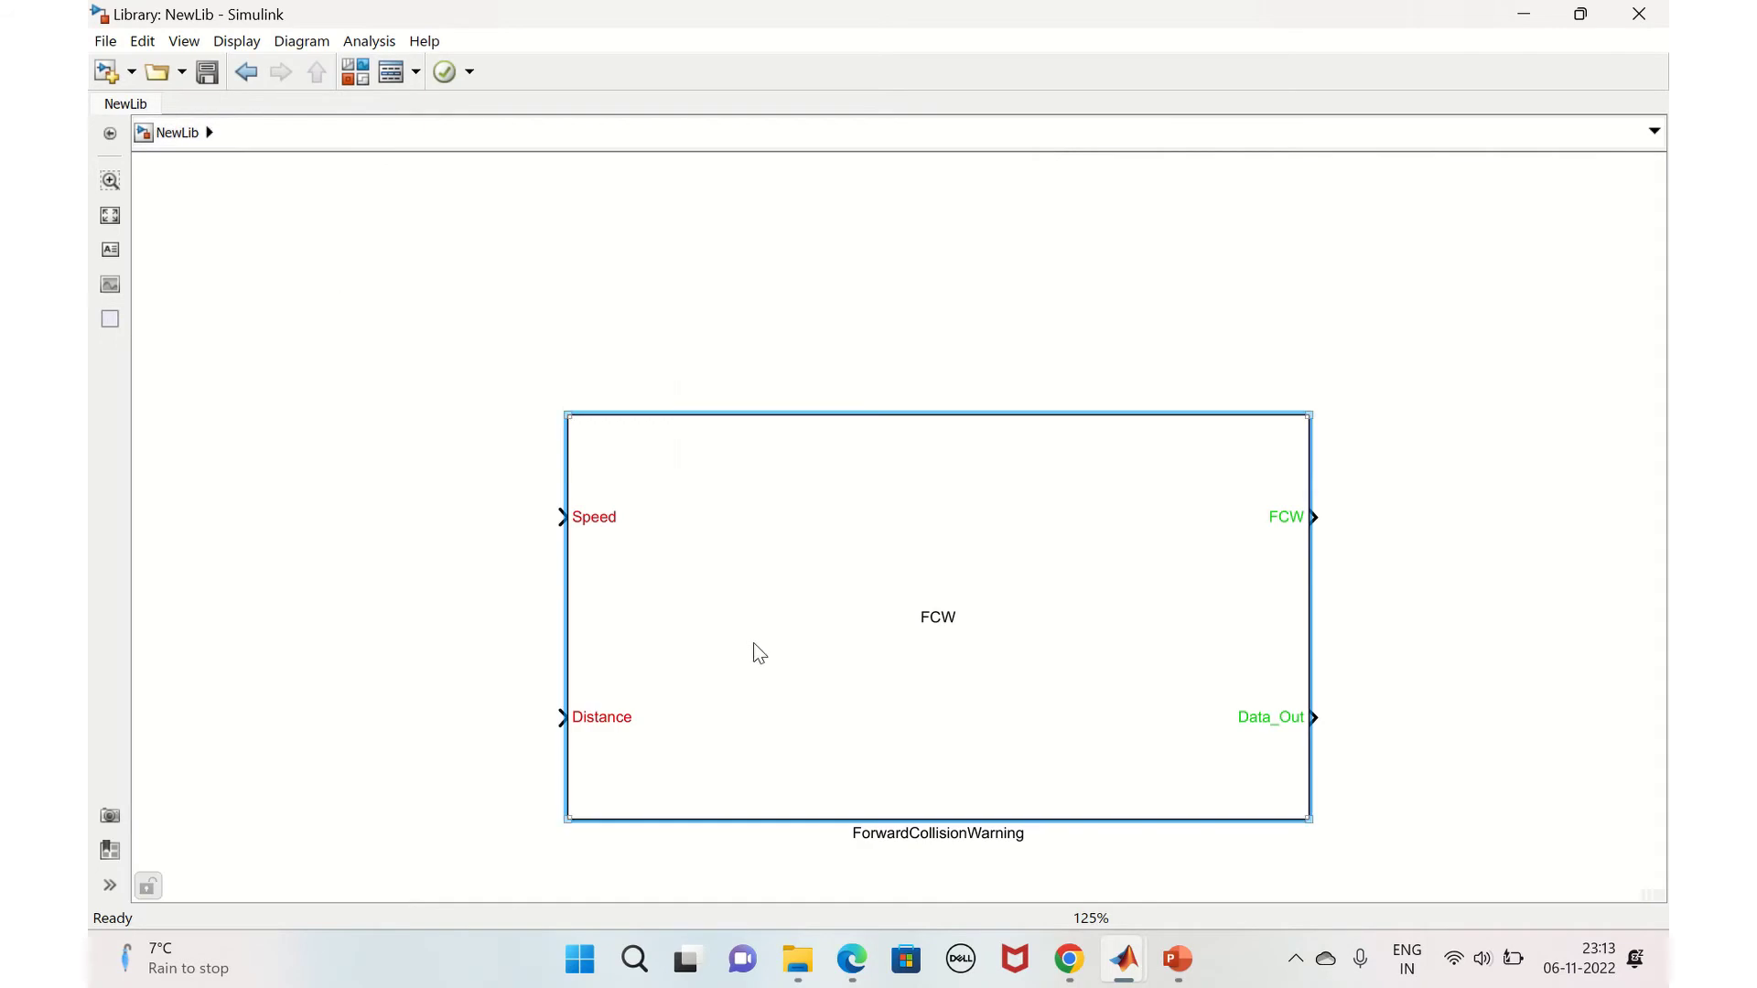
right_click(755, 645)
mouse_move(770, 471)
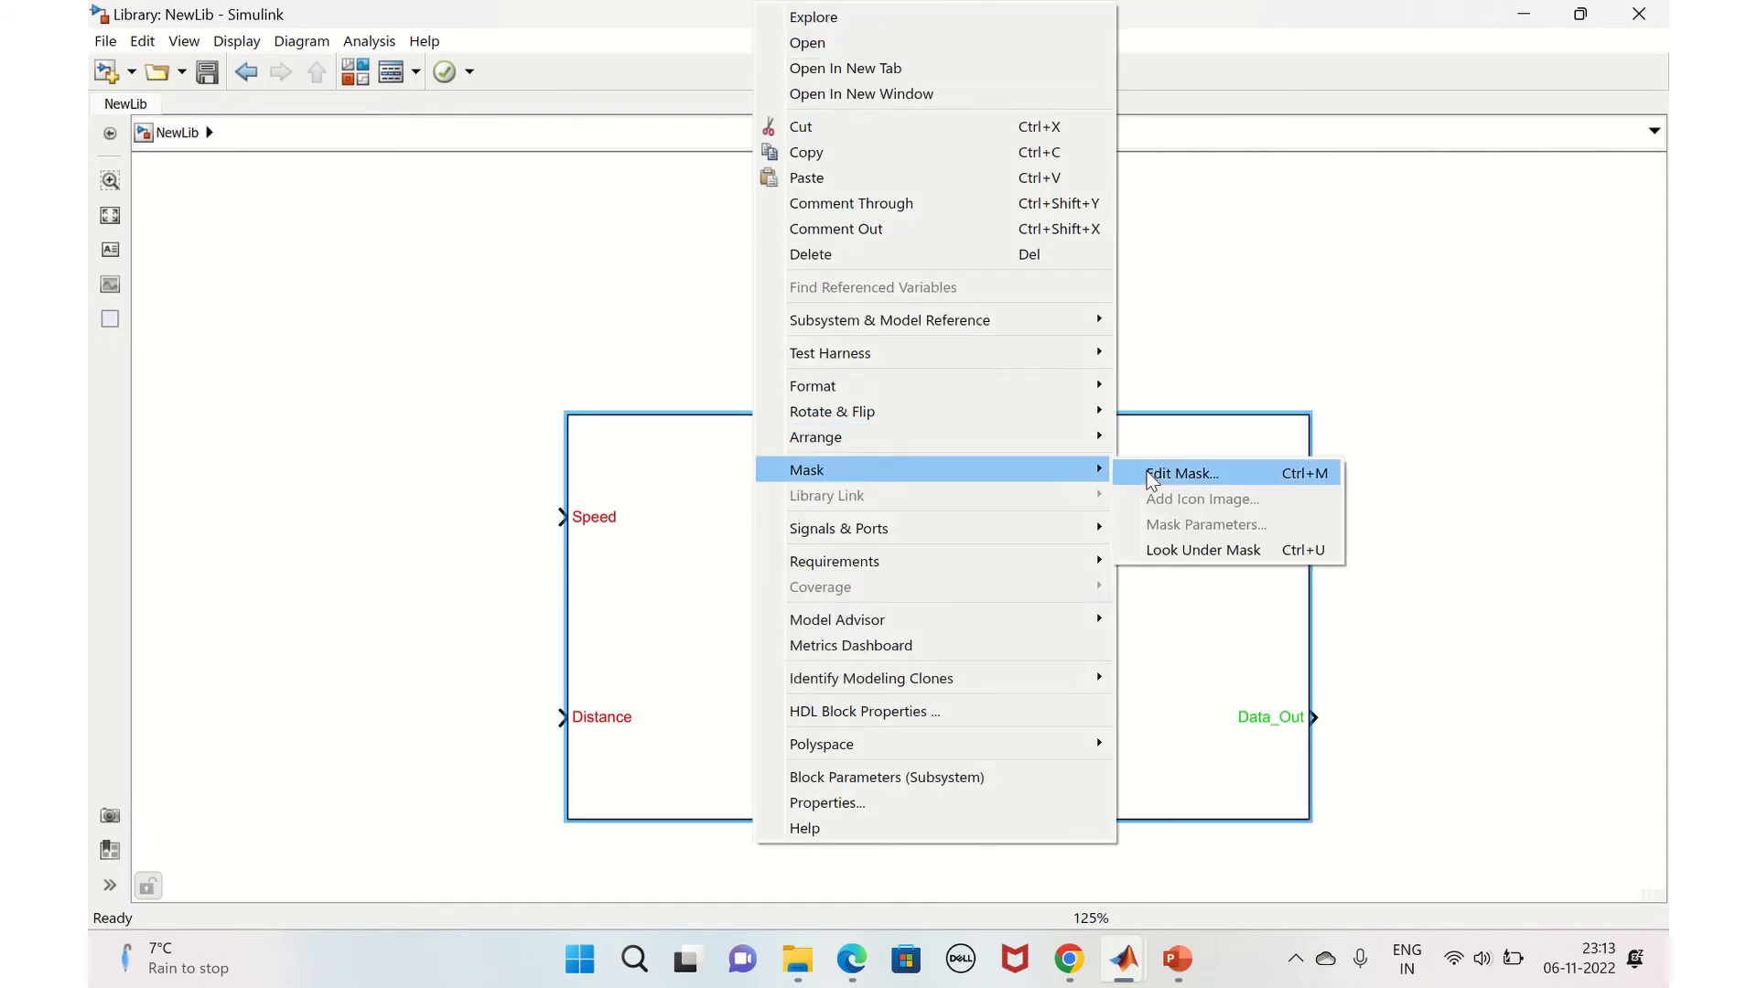
left_click(1151, 478)
left_click(280, 60)
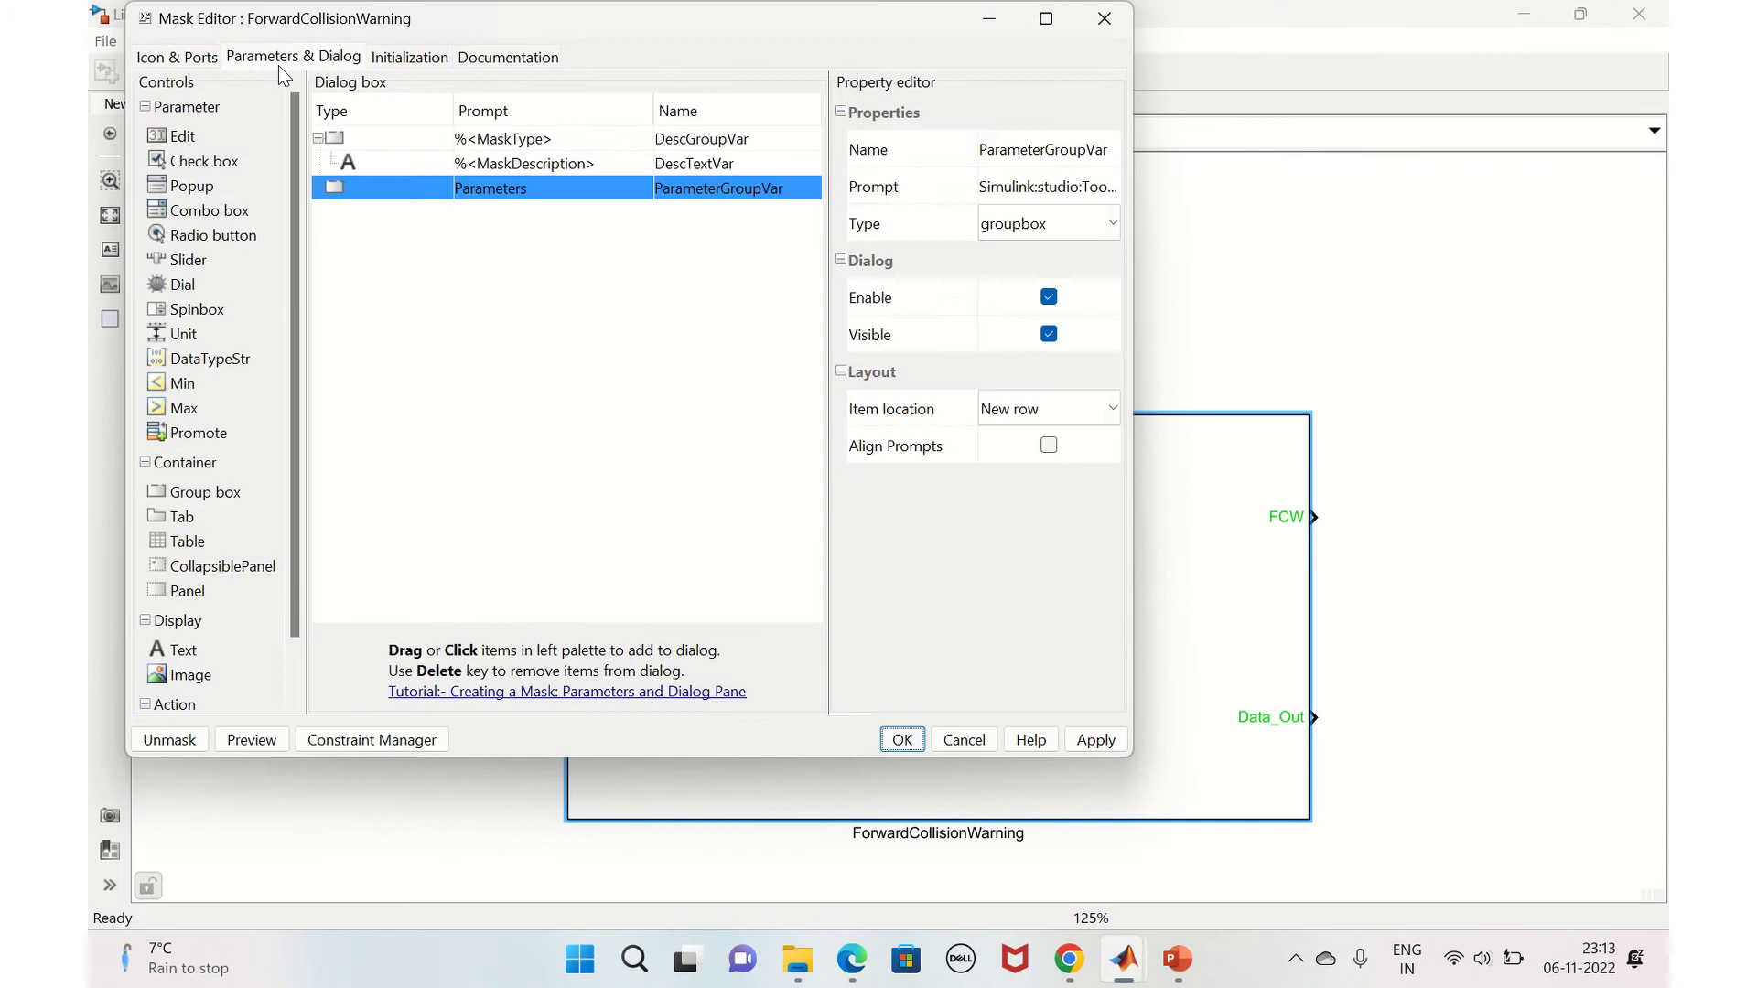
left_click(183, 136)
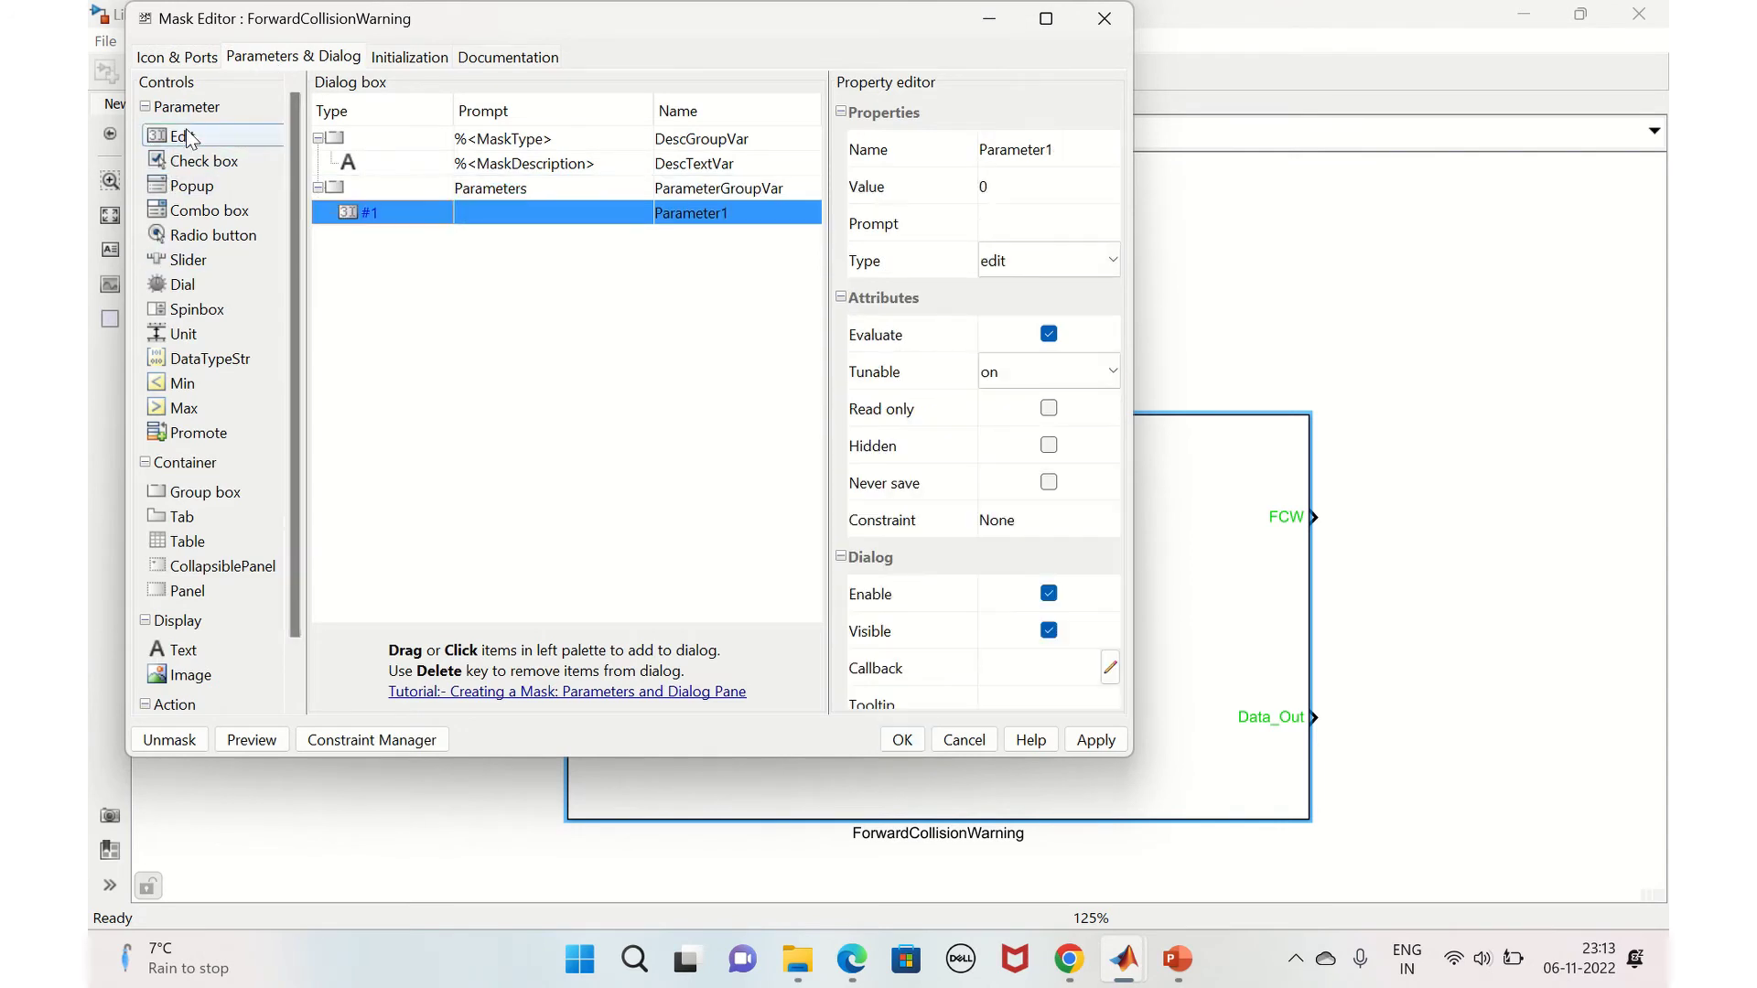
left_click(474, 212)
type("Speed")
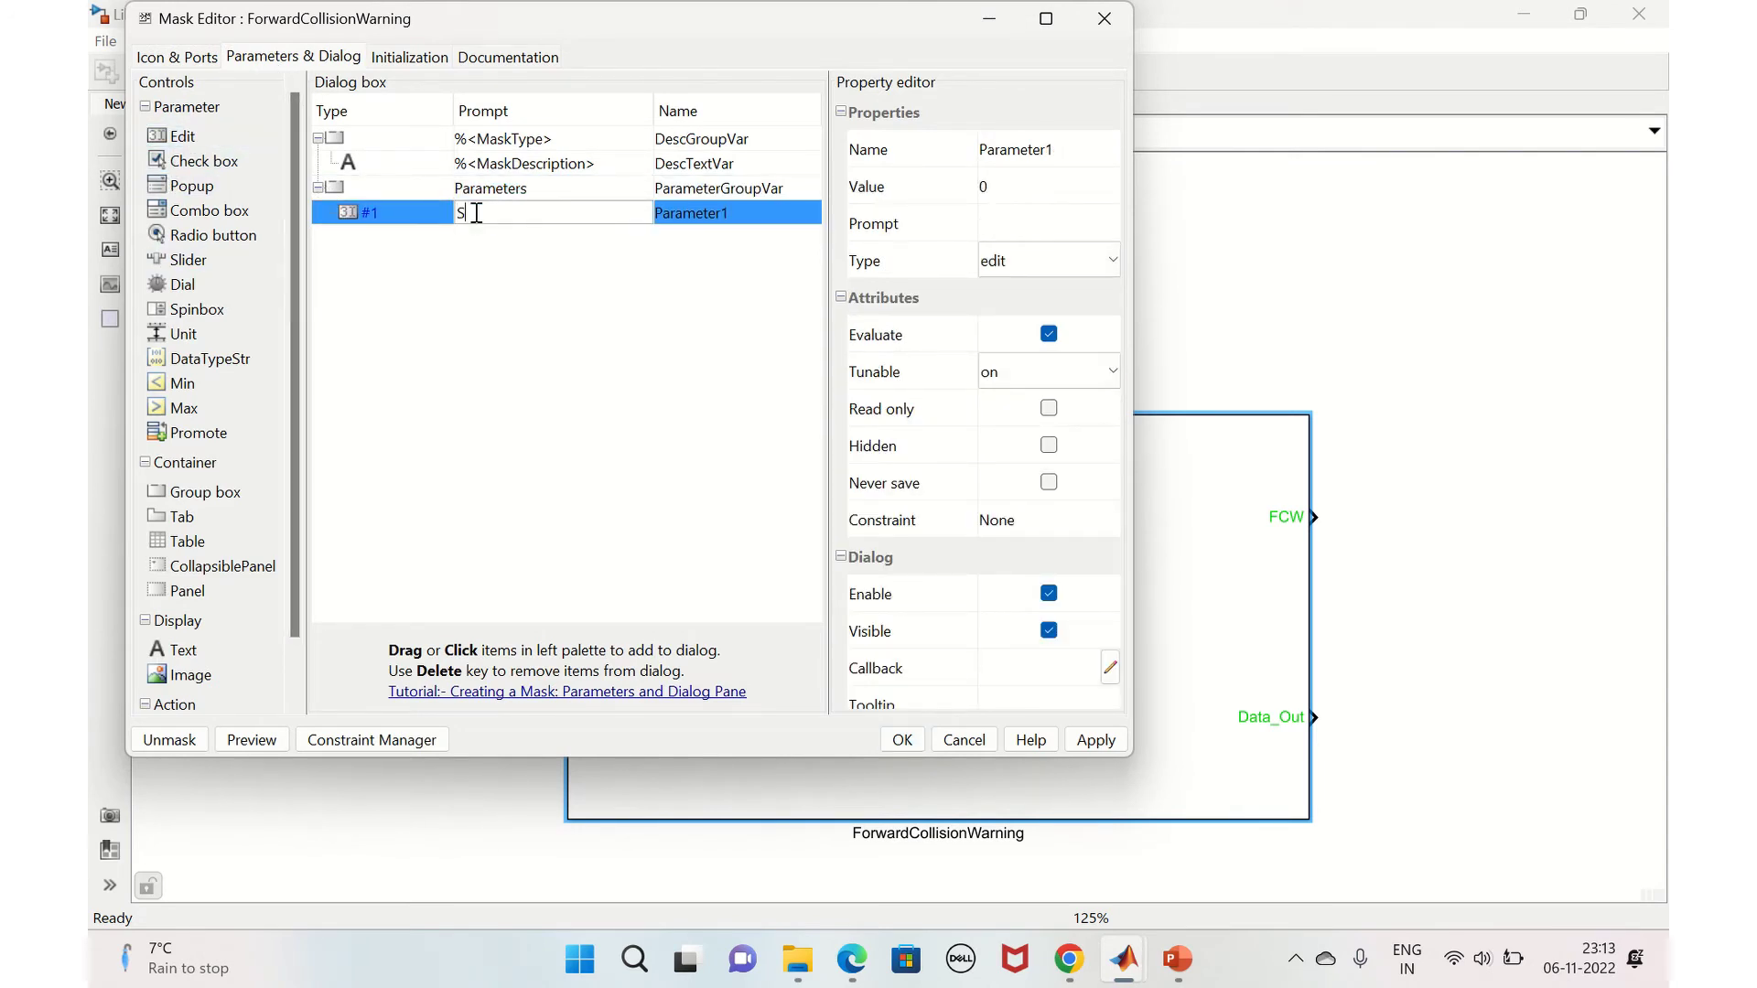
left_click(757, 218)
key("ctrl+a")
type("Speed")
left_click(645, 376)
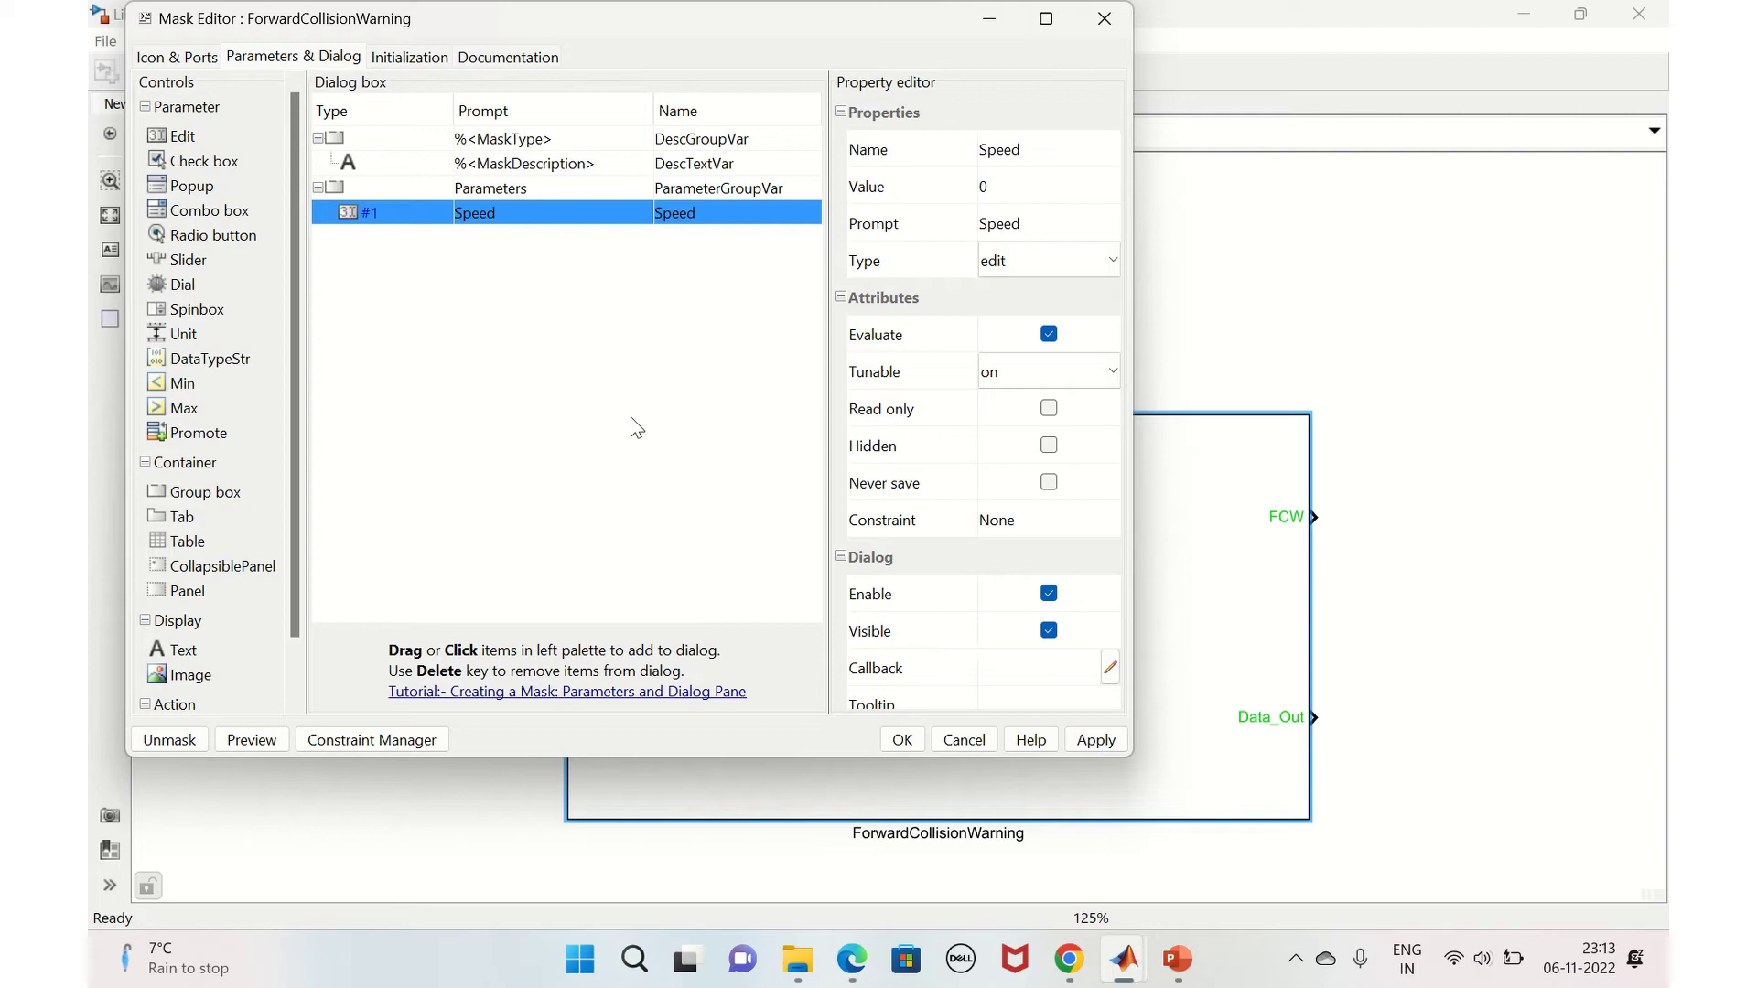
Add a second Edit parameter with prompt and name Distance
left_click(178, 137)
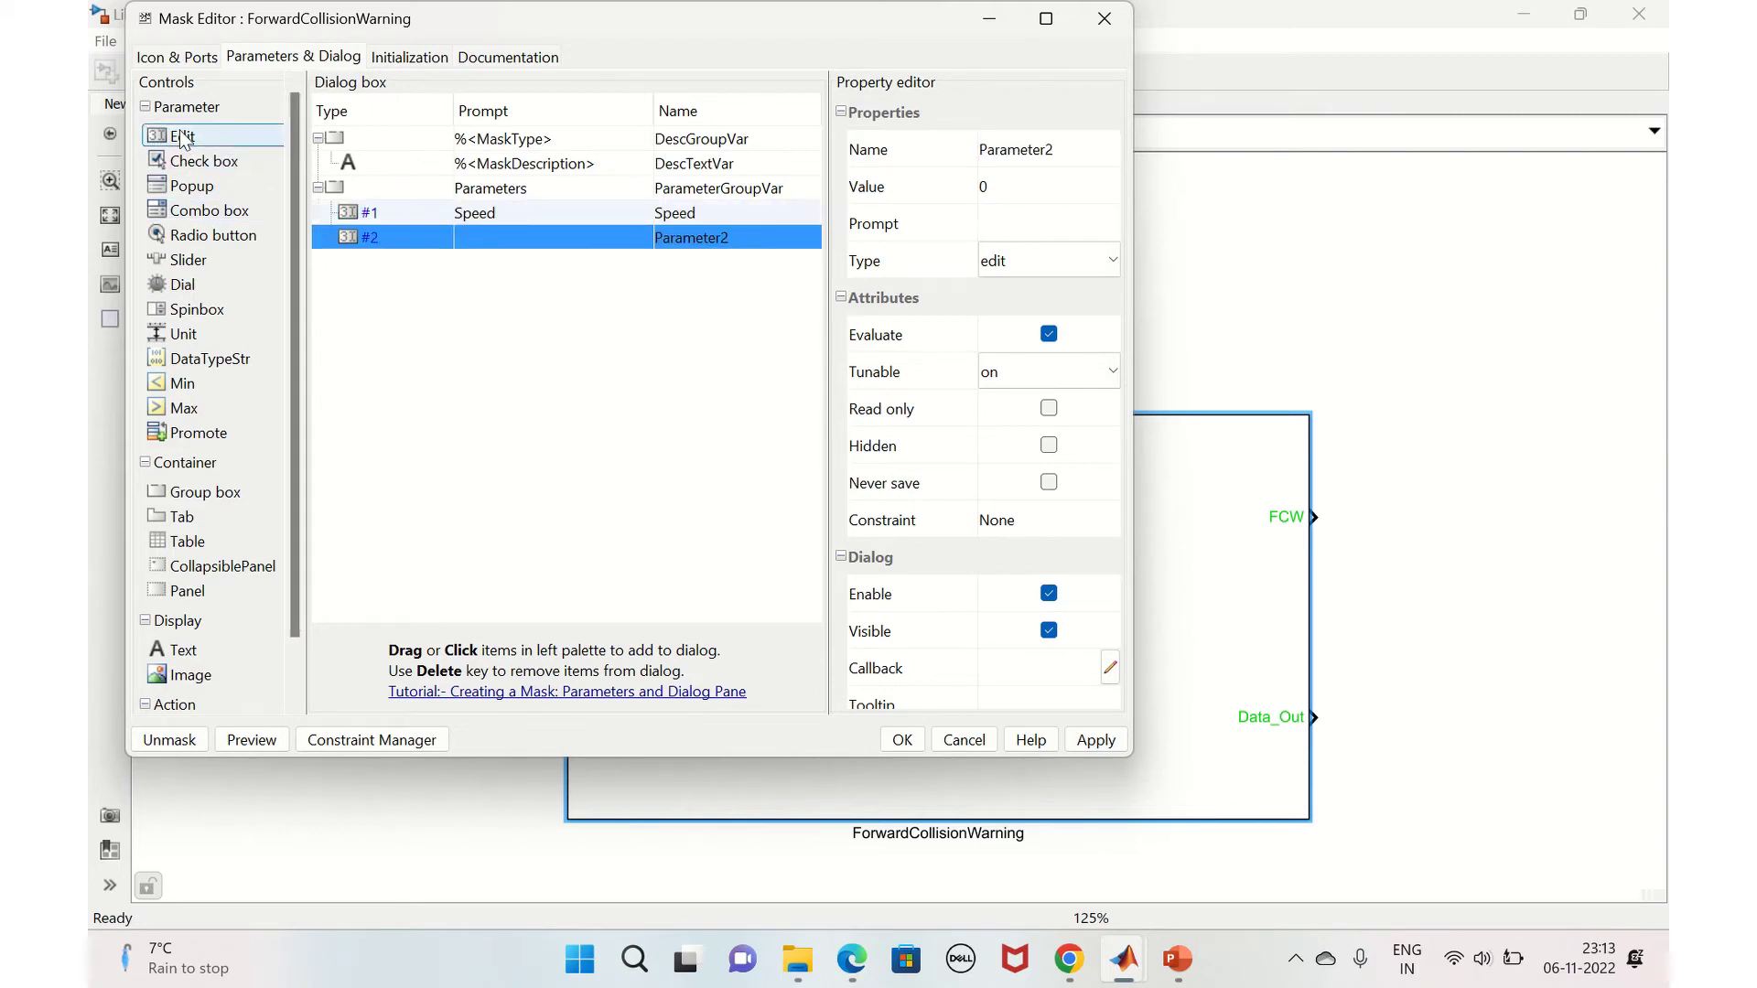
left_click(471, 239)
type("Distance")
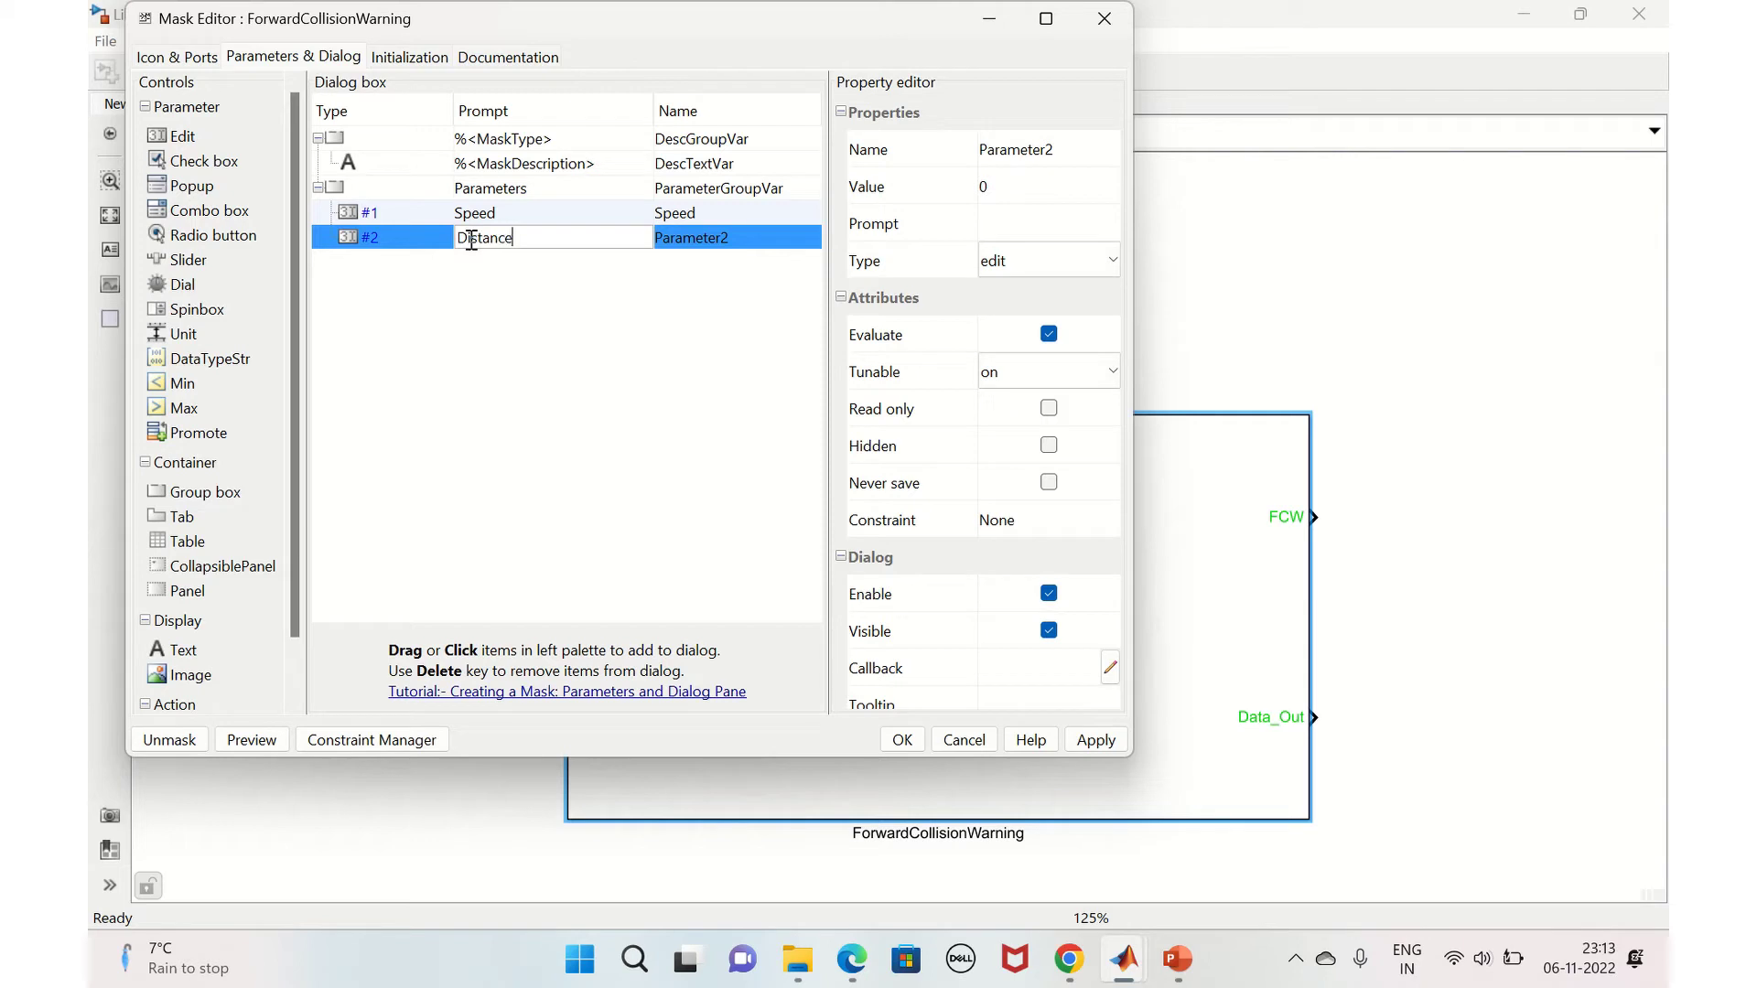
key("BackSpace")
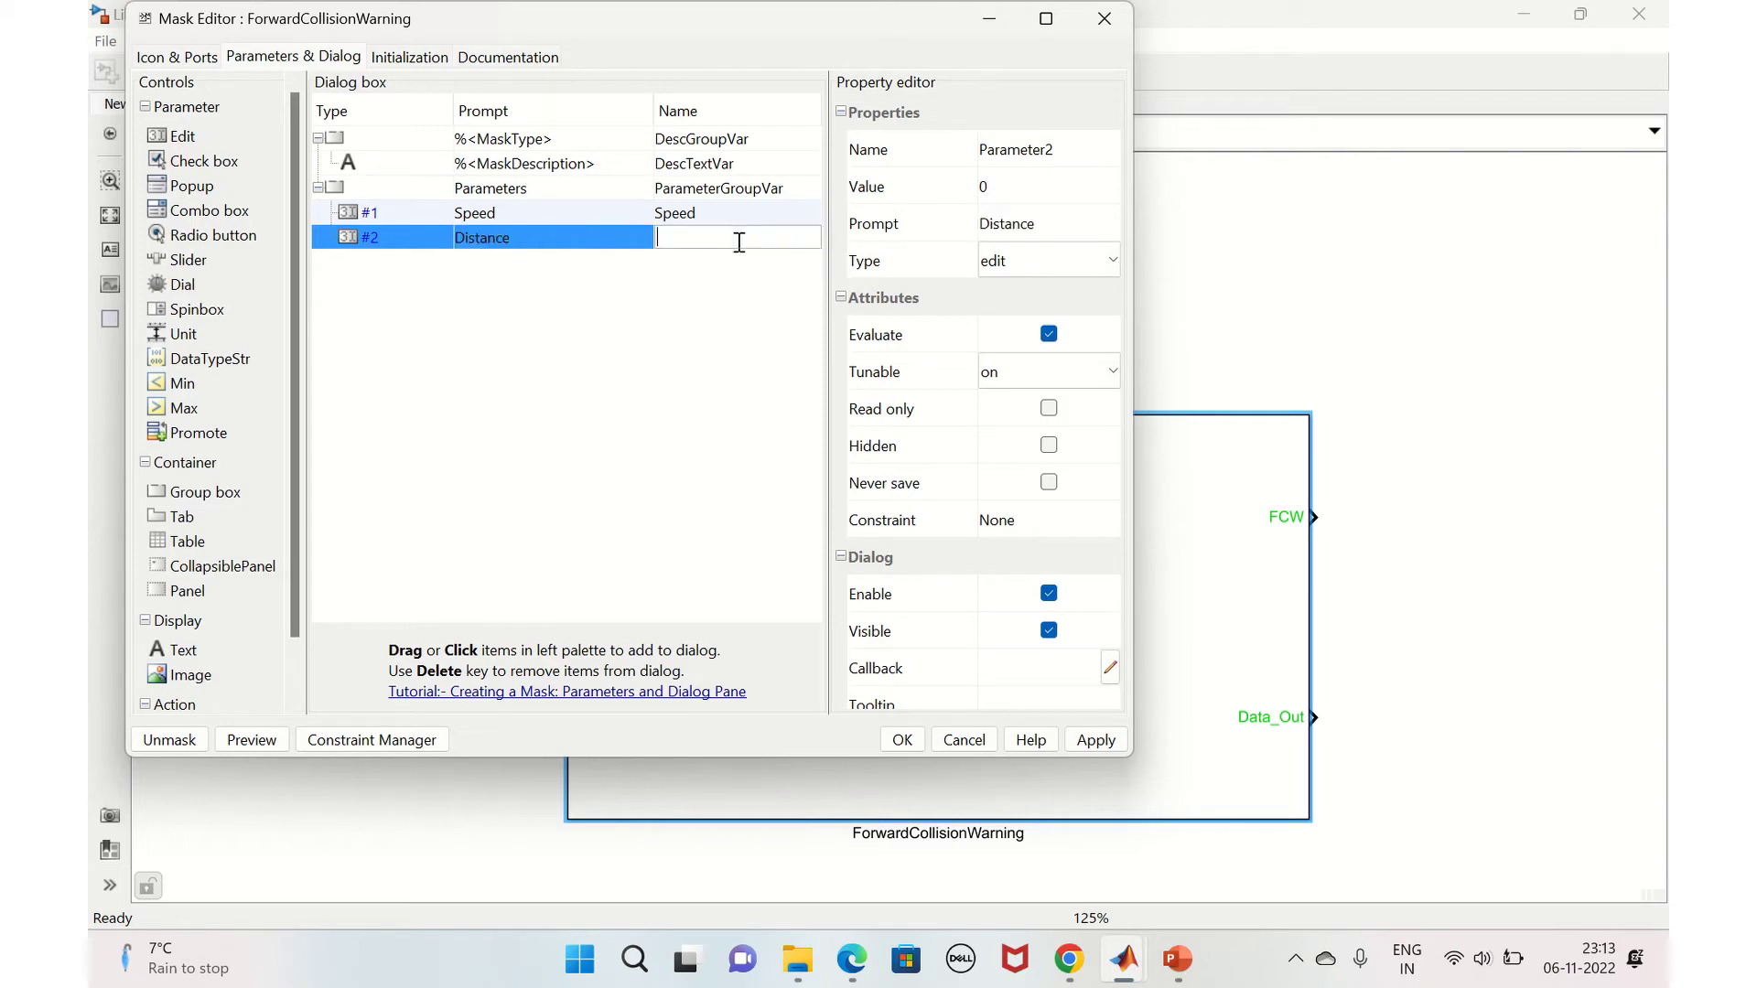
type("Distance")
left_click(569, 465)
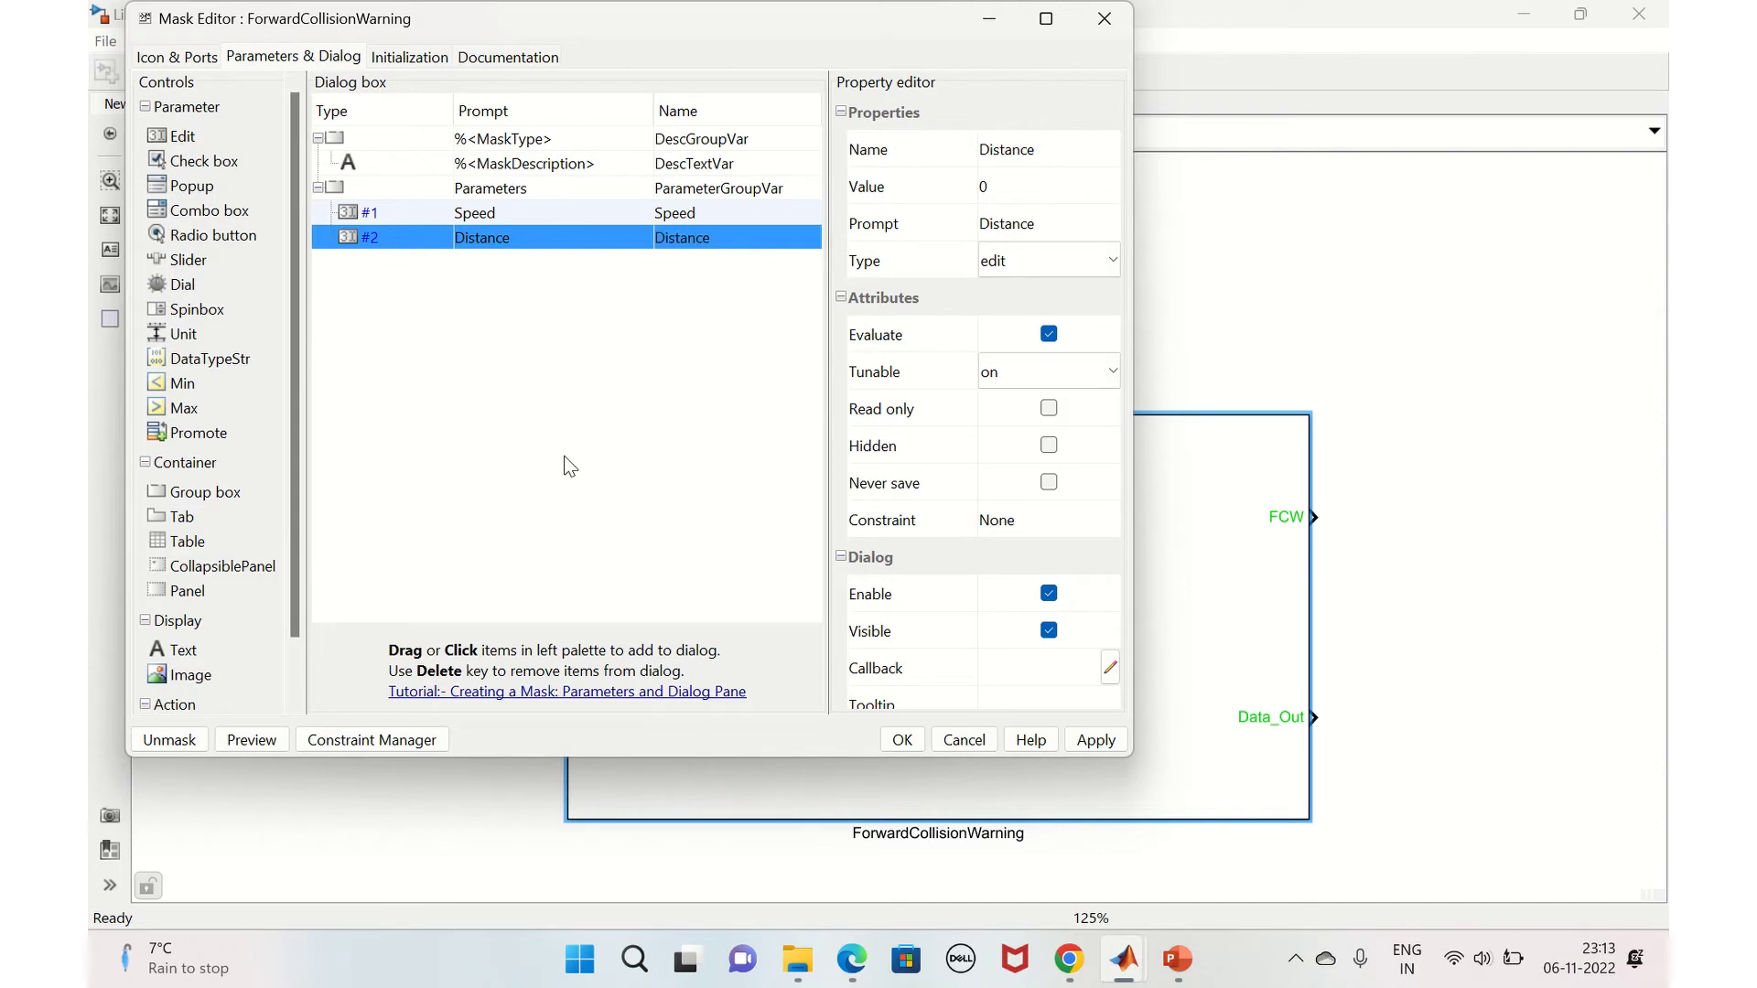
left_click(412, 62)
Enter initialization code: if(Speed>20) Data = 0.015; else Data = 0.1; end, then apply and close
left_click(420, 113)
type("if")
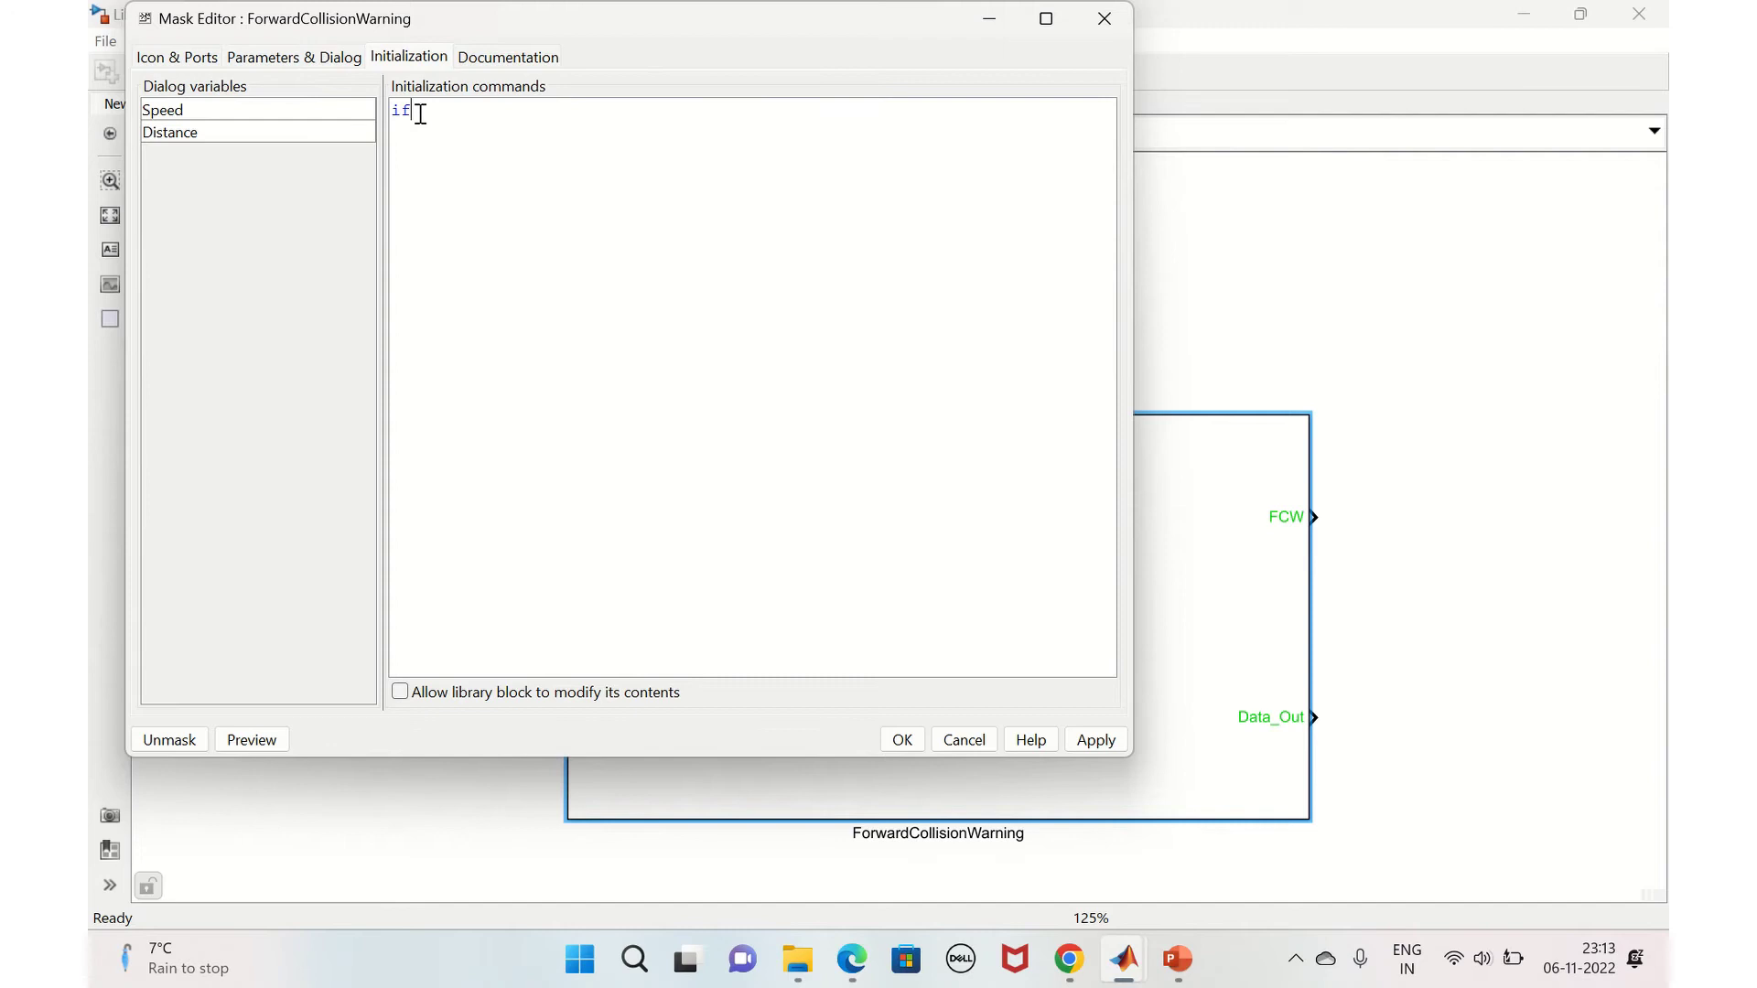
type("(so")
type("eed")
key("BackSpace")
type("Speed>20)")
key("Return")
type("Data = 0.01")
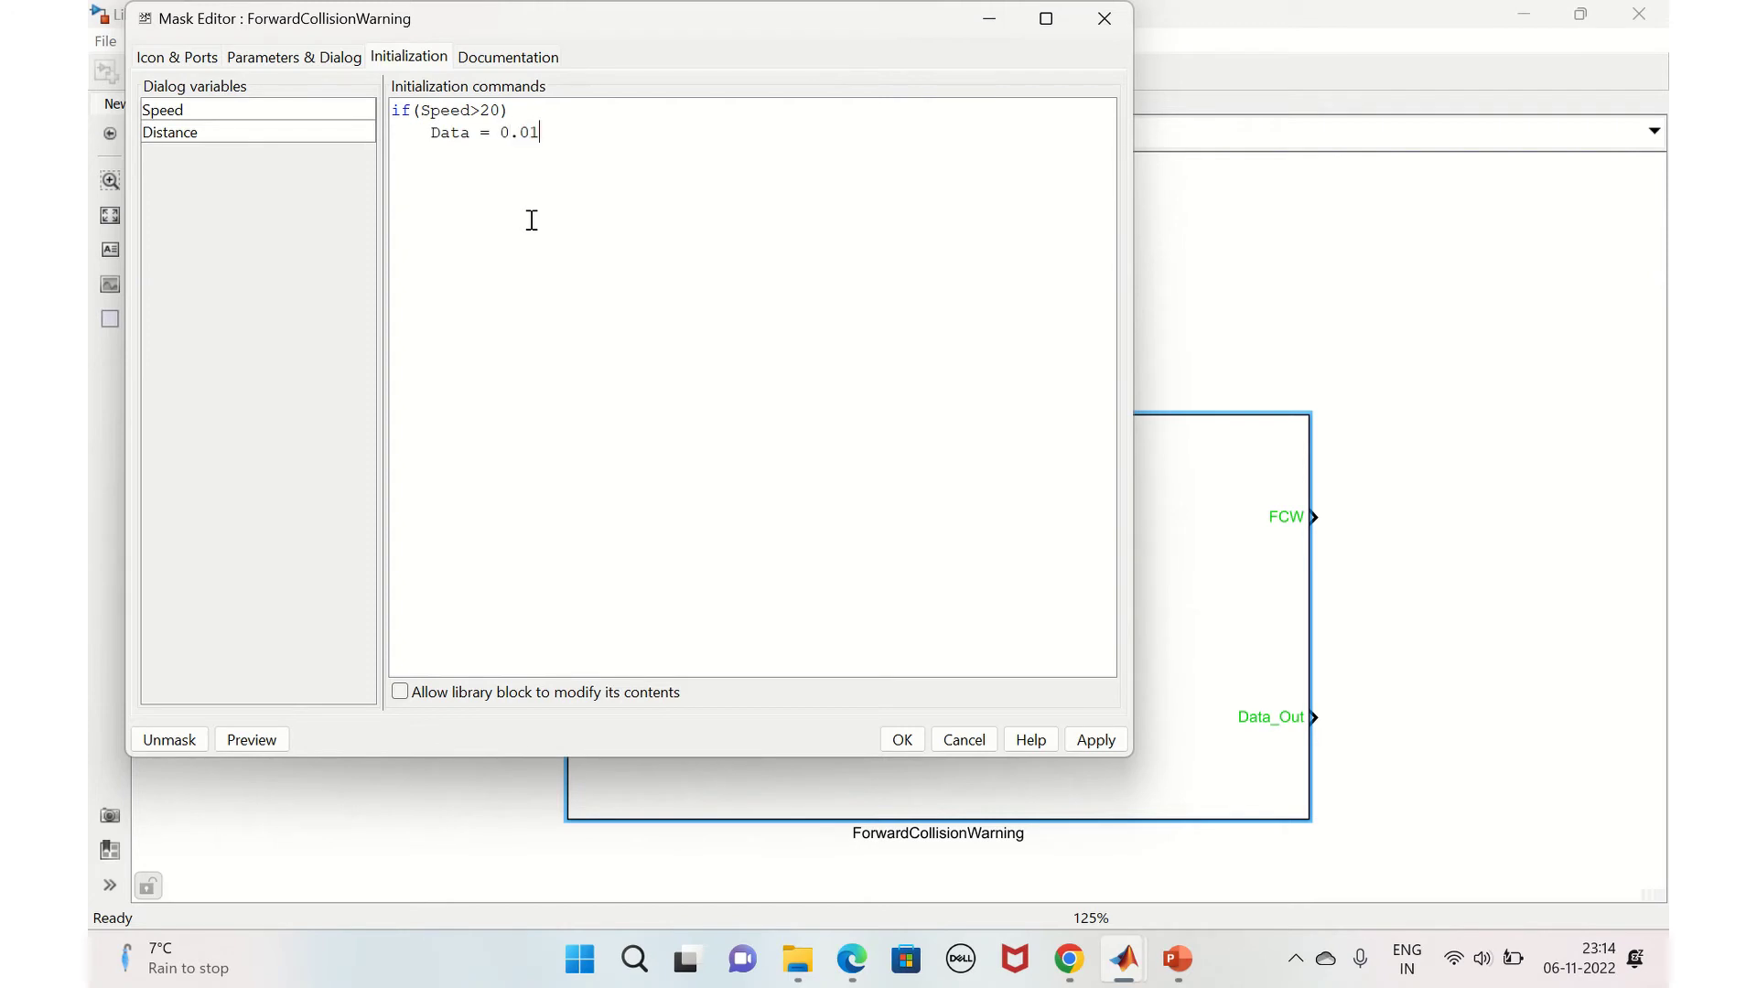
type("5")
type("; ")
type("else")
key("Return")
type("Data = 0.1;")
key("Return")
key("BackSpace")
type("end")
left_click(1099, 739)
left_click(905, 739)
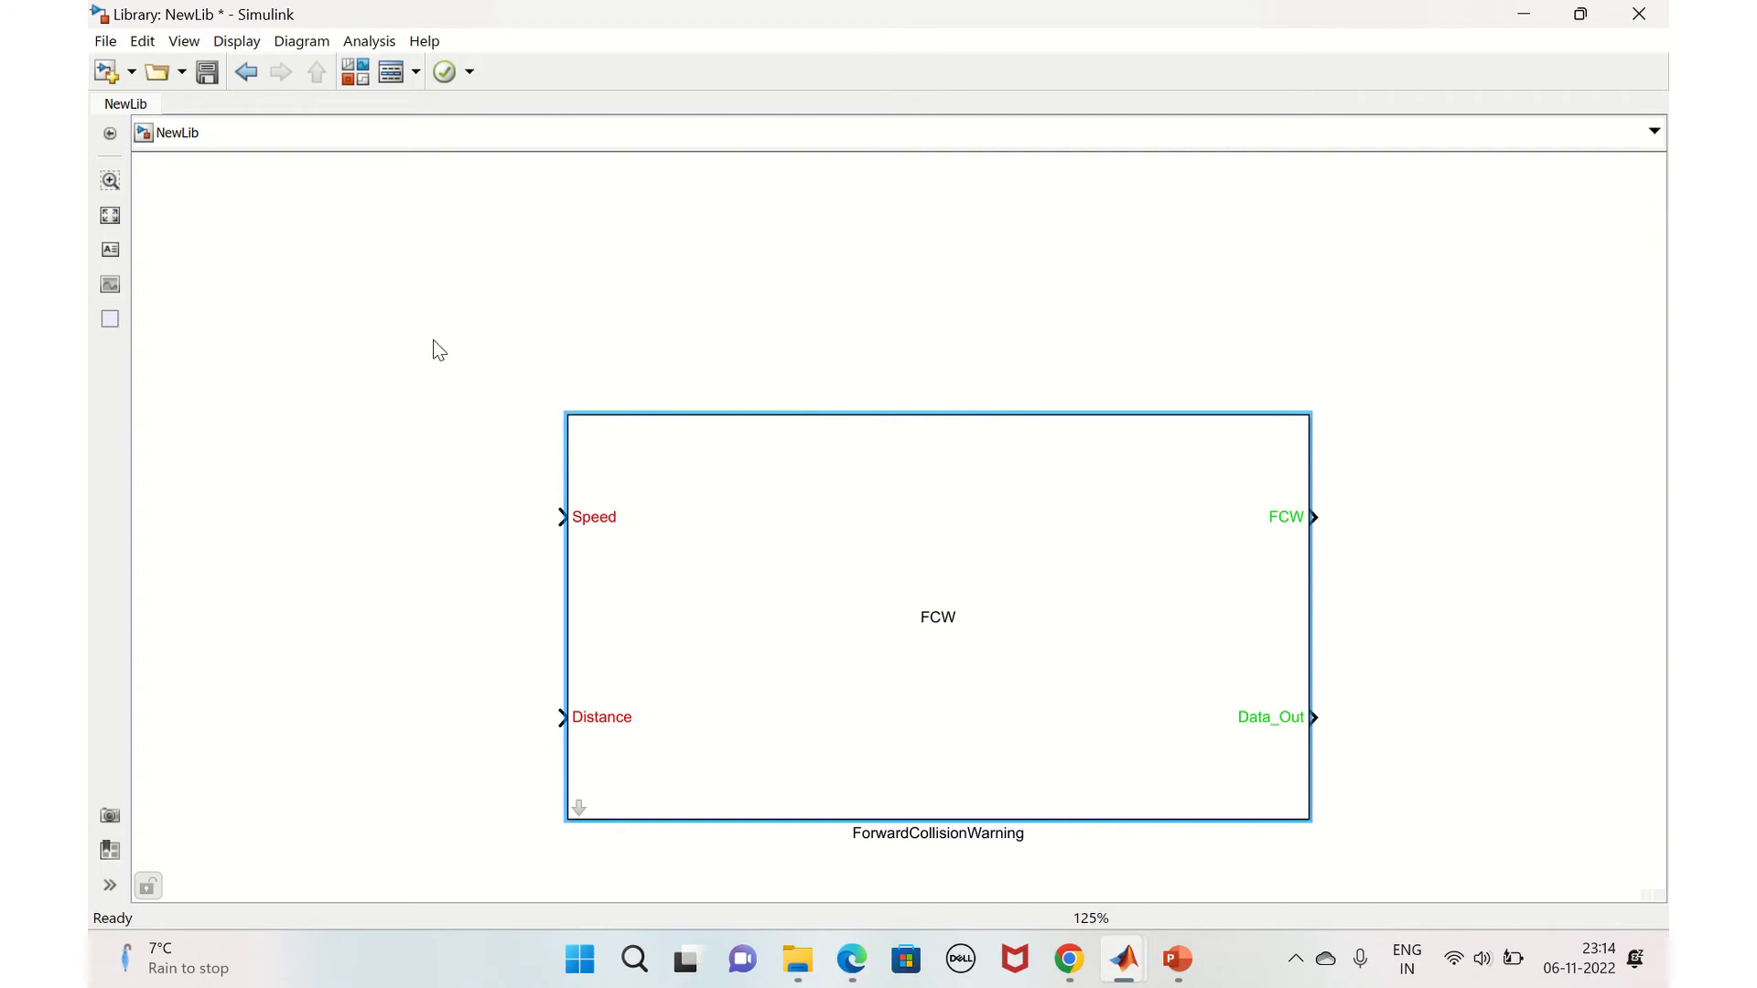
Save the NewLib library and create a new blank model
key("ctrl+s")
left_click(132, 72)
left_click(172, 108)
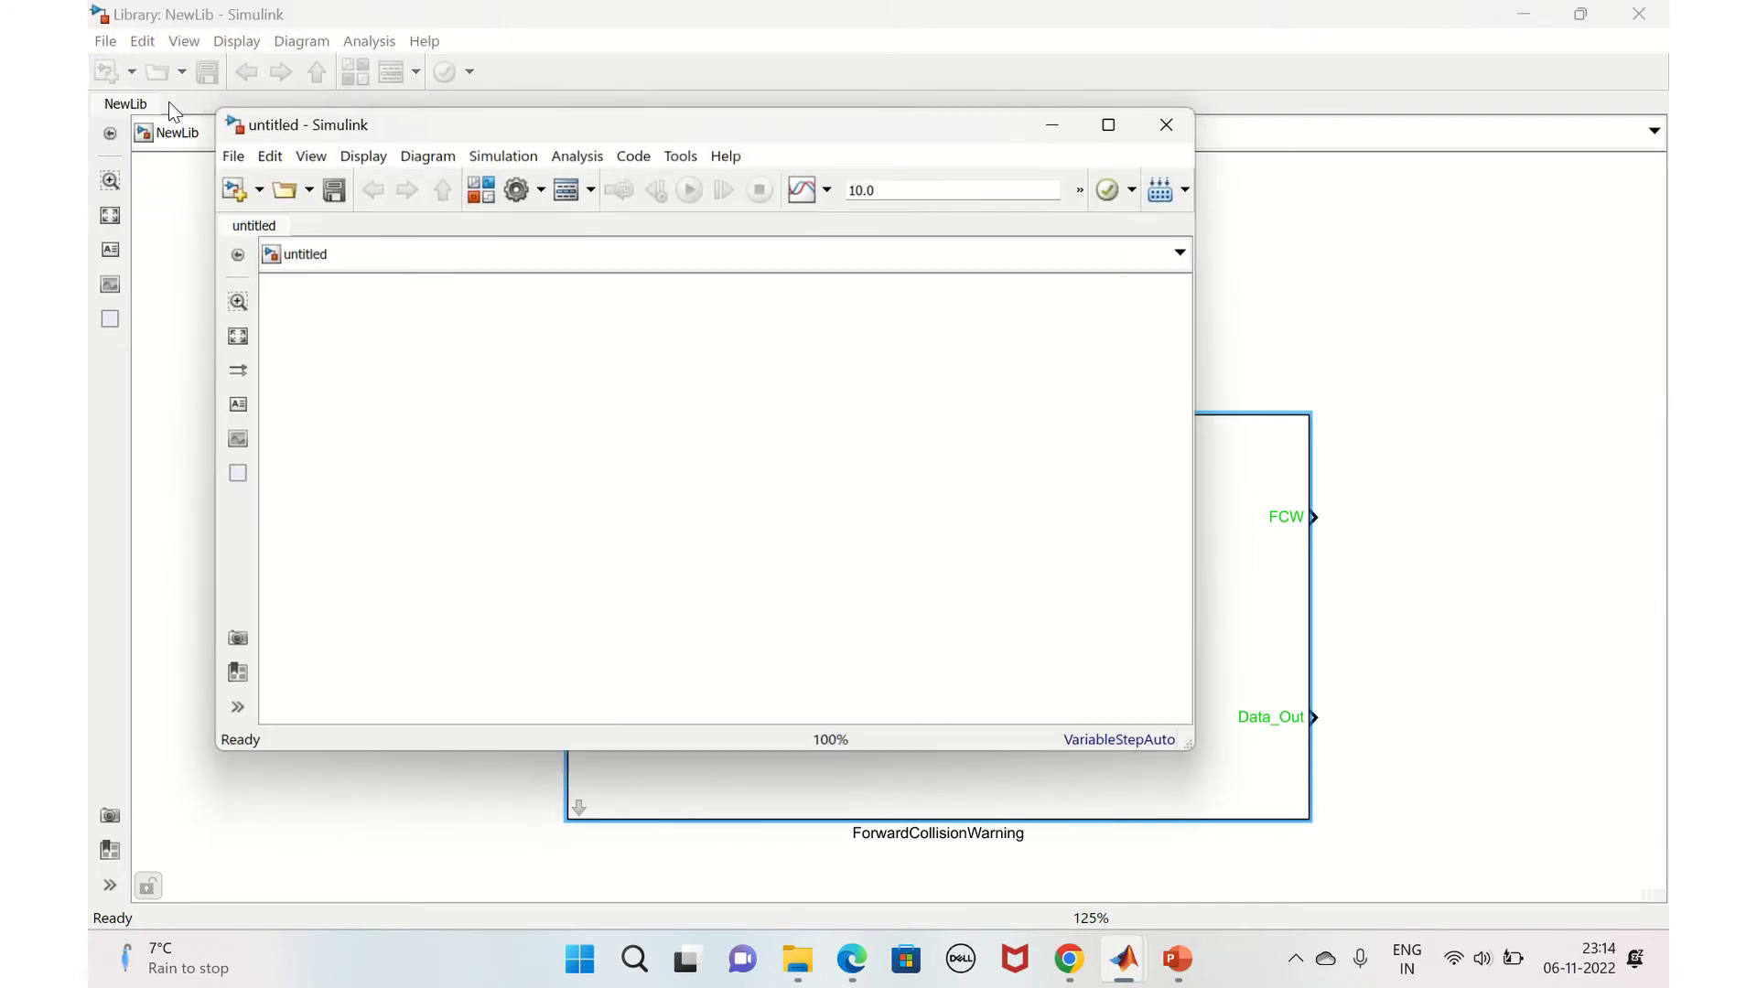
Drag the FCW block from NewLib into the untitled model and maximize it
left_click(1581, 14)
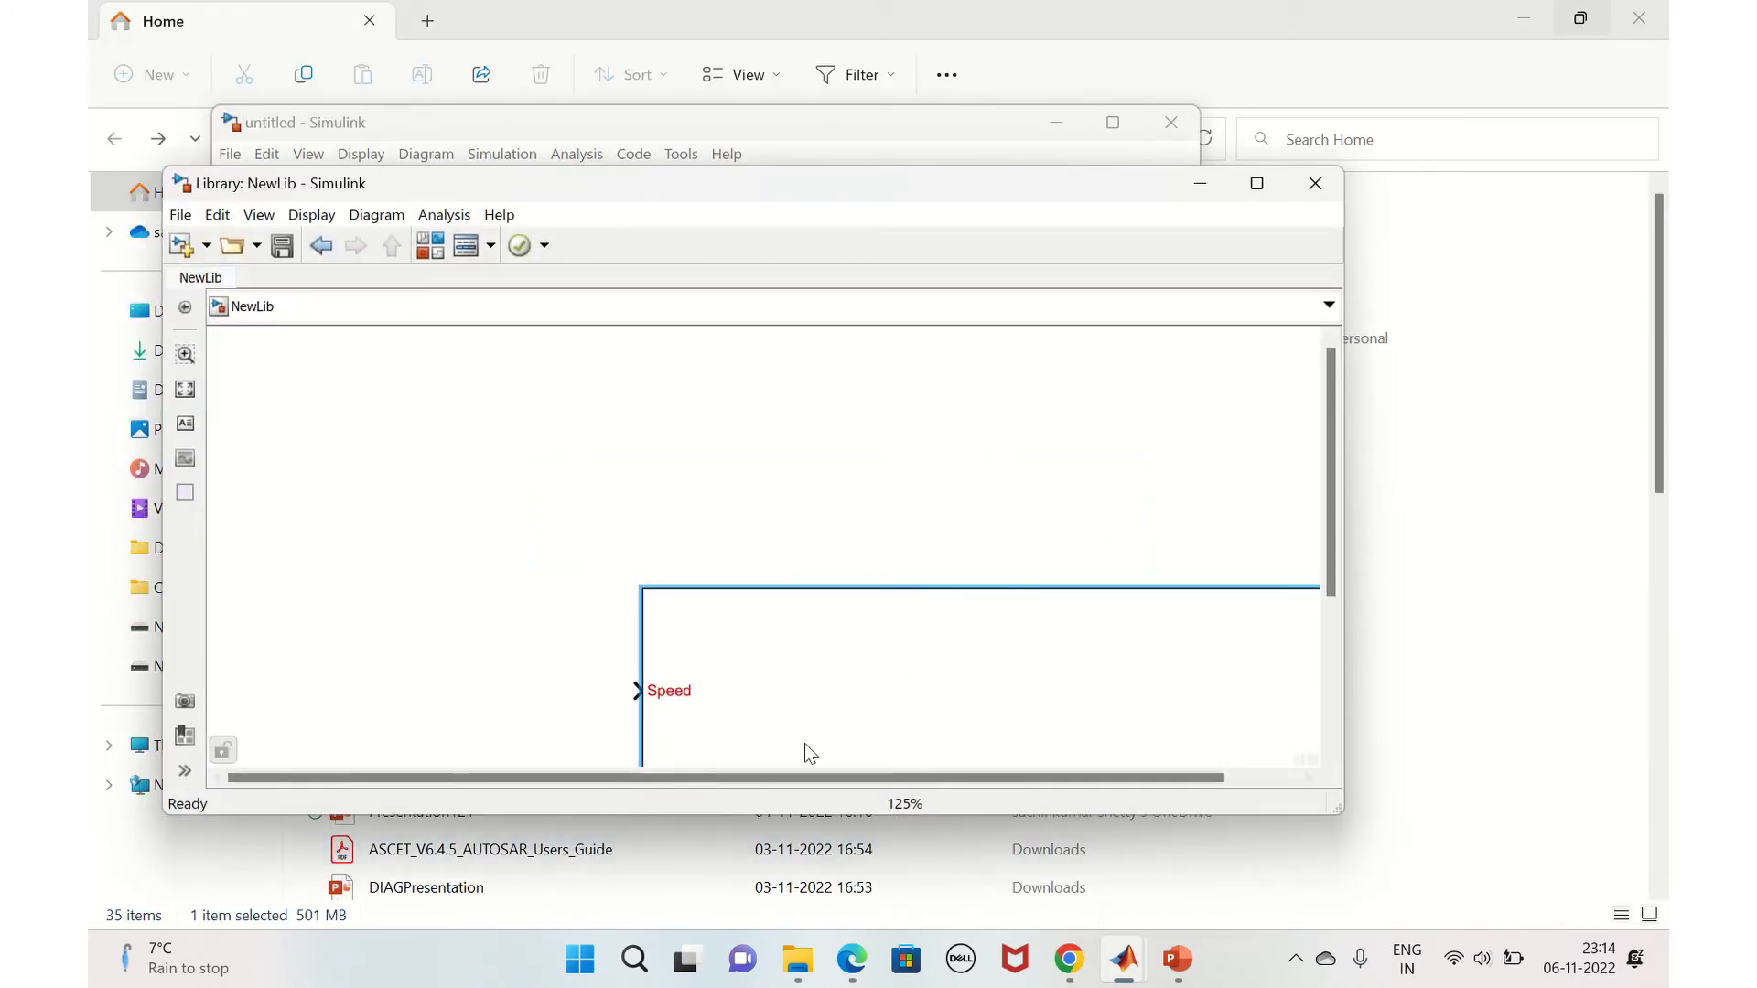
left_click(608, 133)
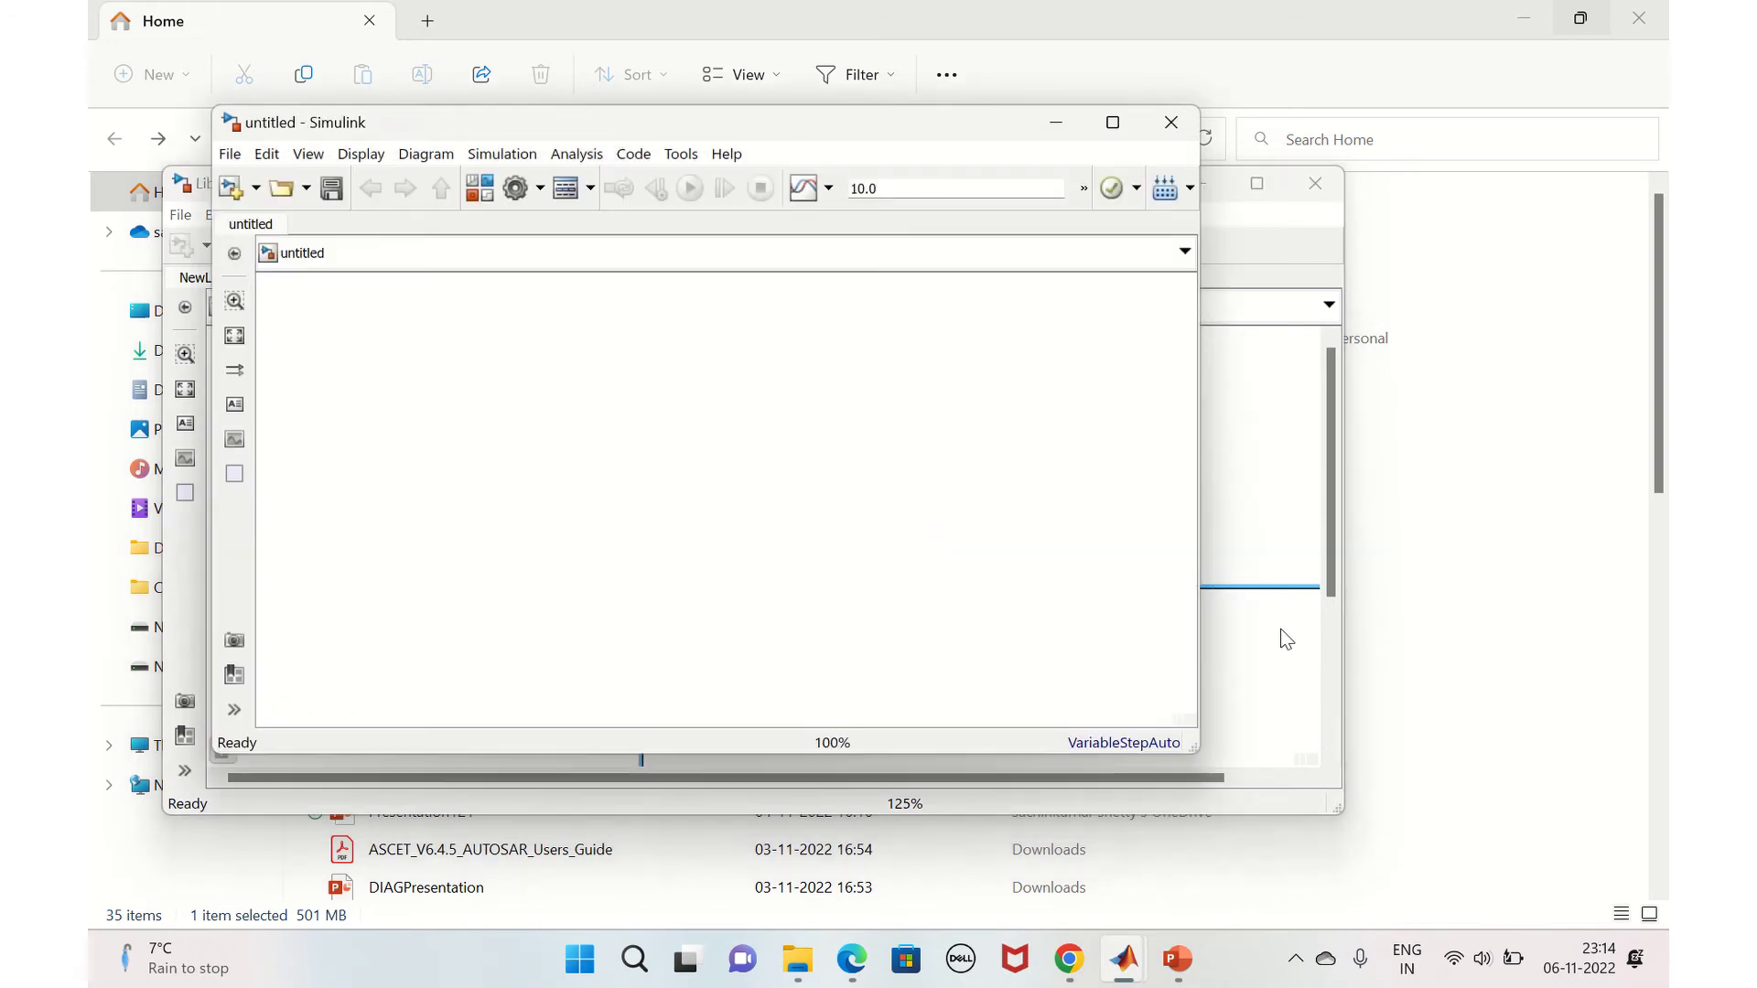
left_click(1289, 665)
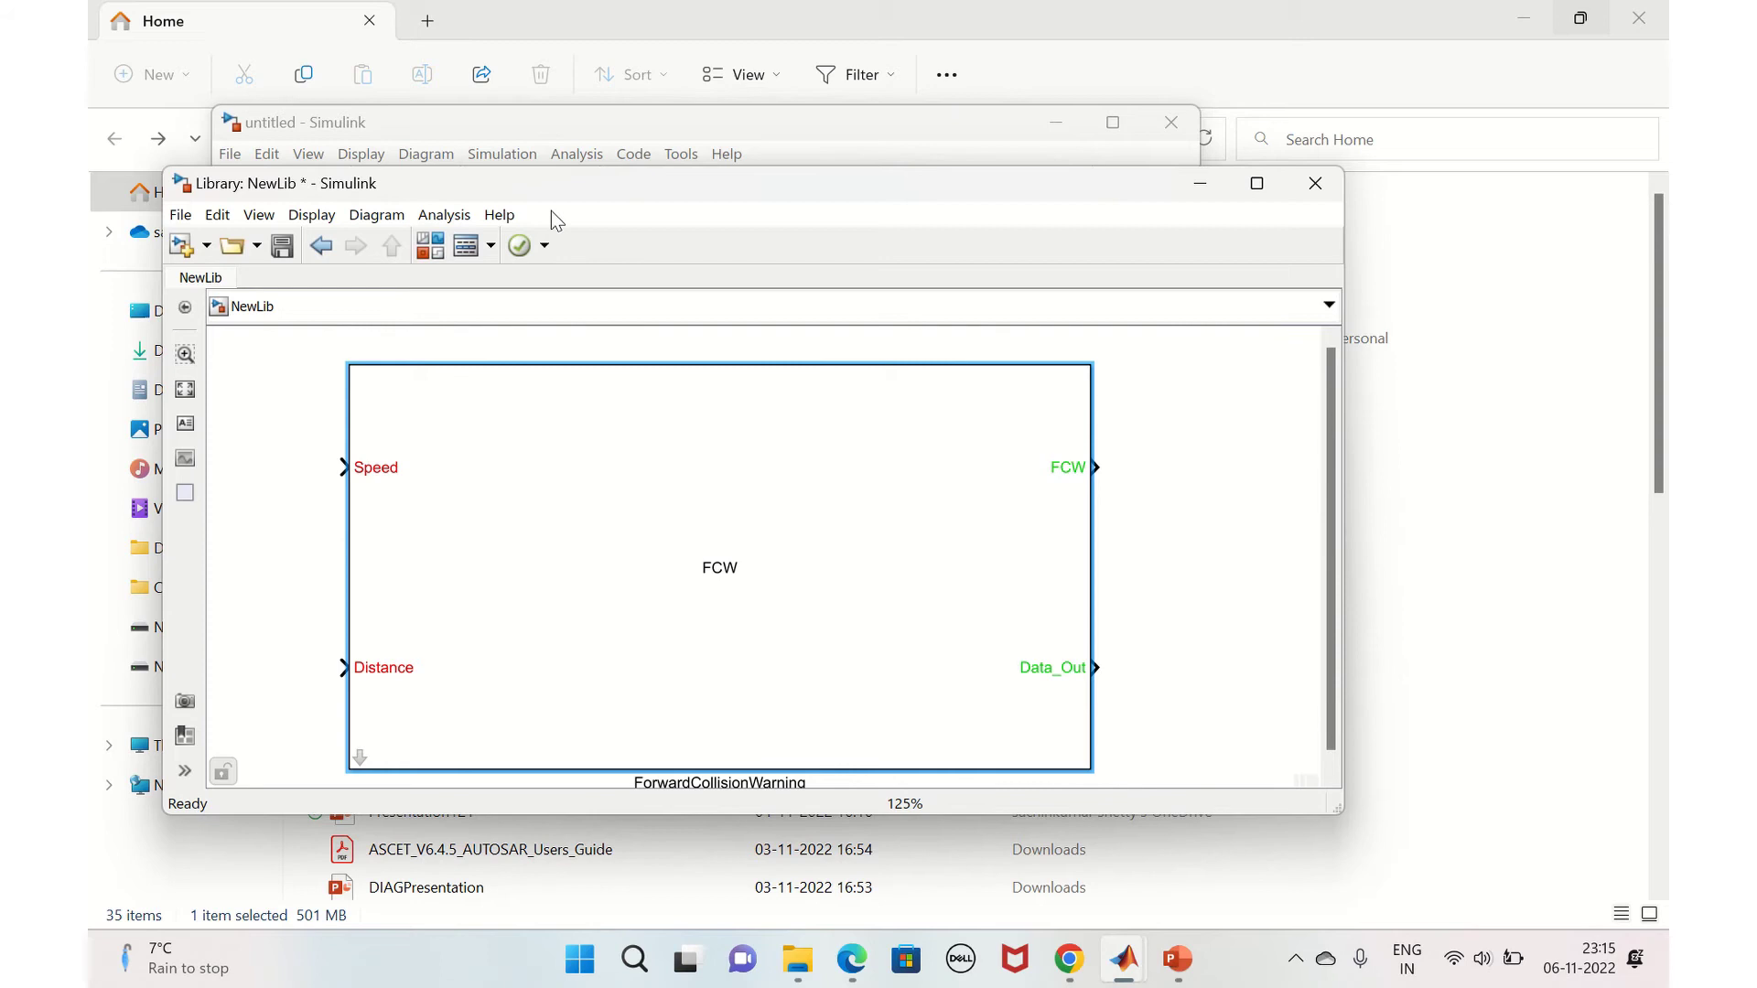
left_click_drag(582, 183, 927, 404)
left_click_drag(934, 725, 722, 497)
left_click(1113, 122)
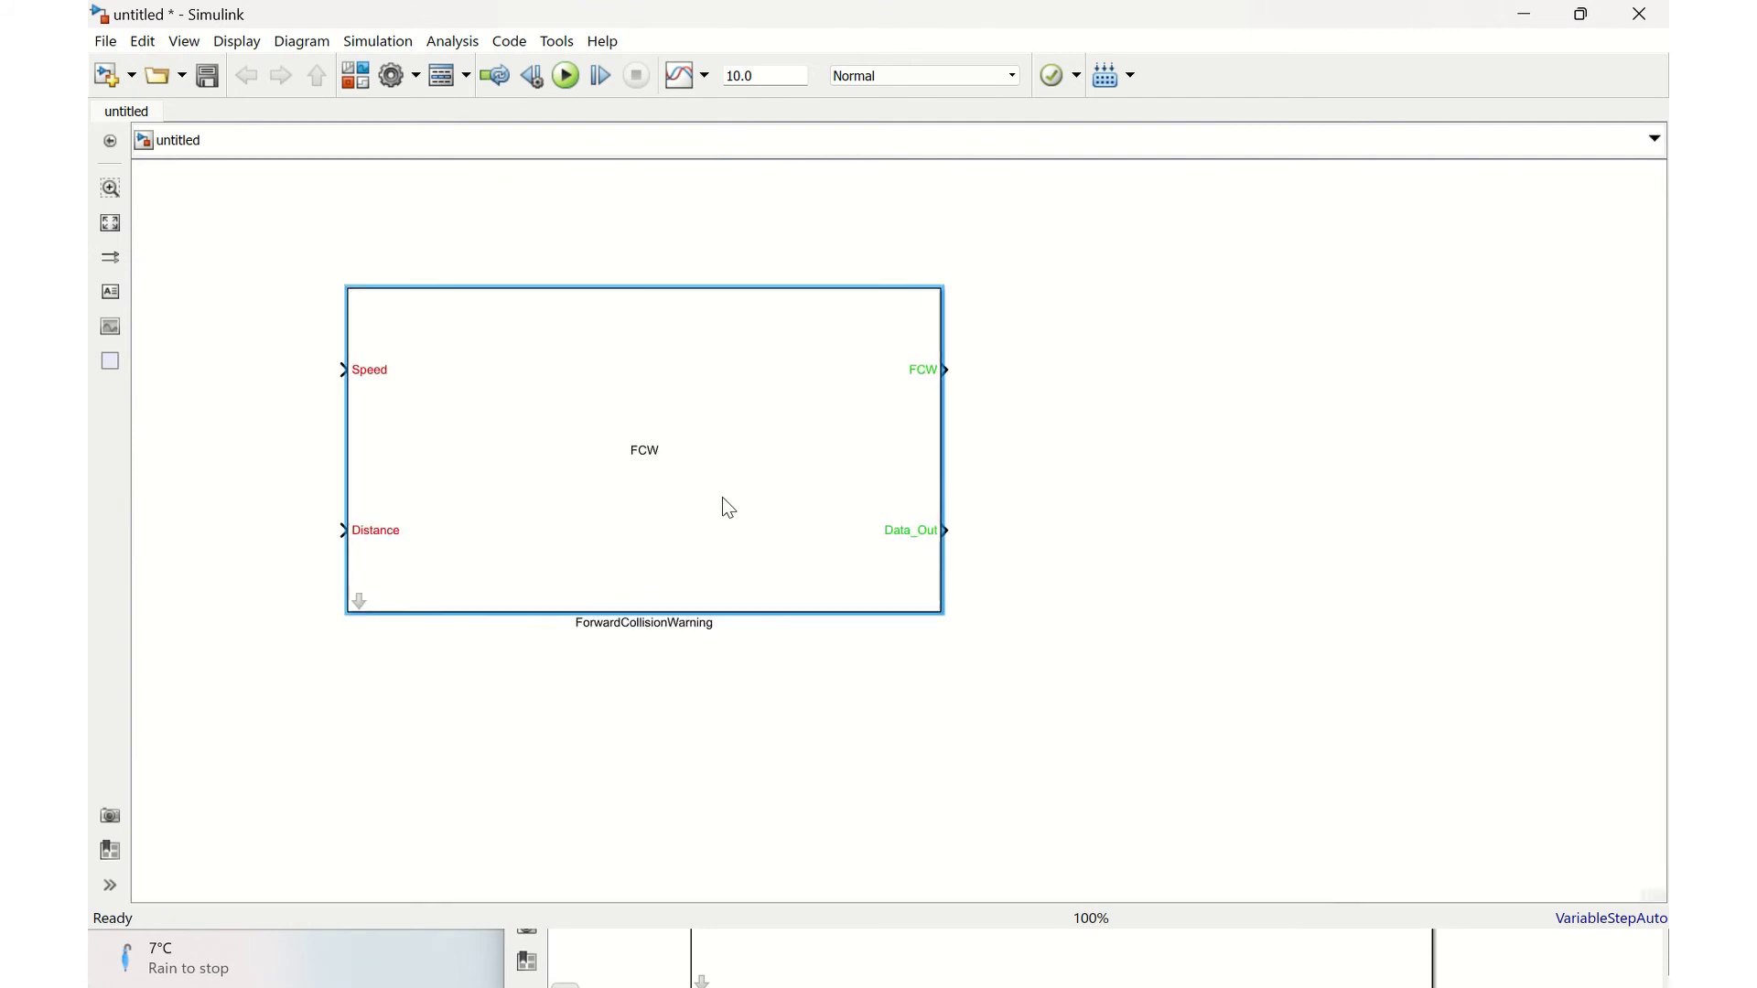
Insert a Display block and wire it to the FCW output
double_click(1064, 380)
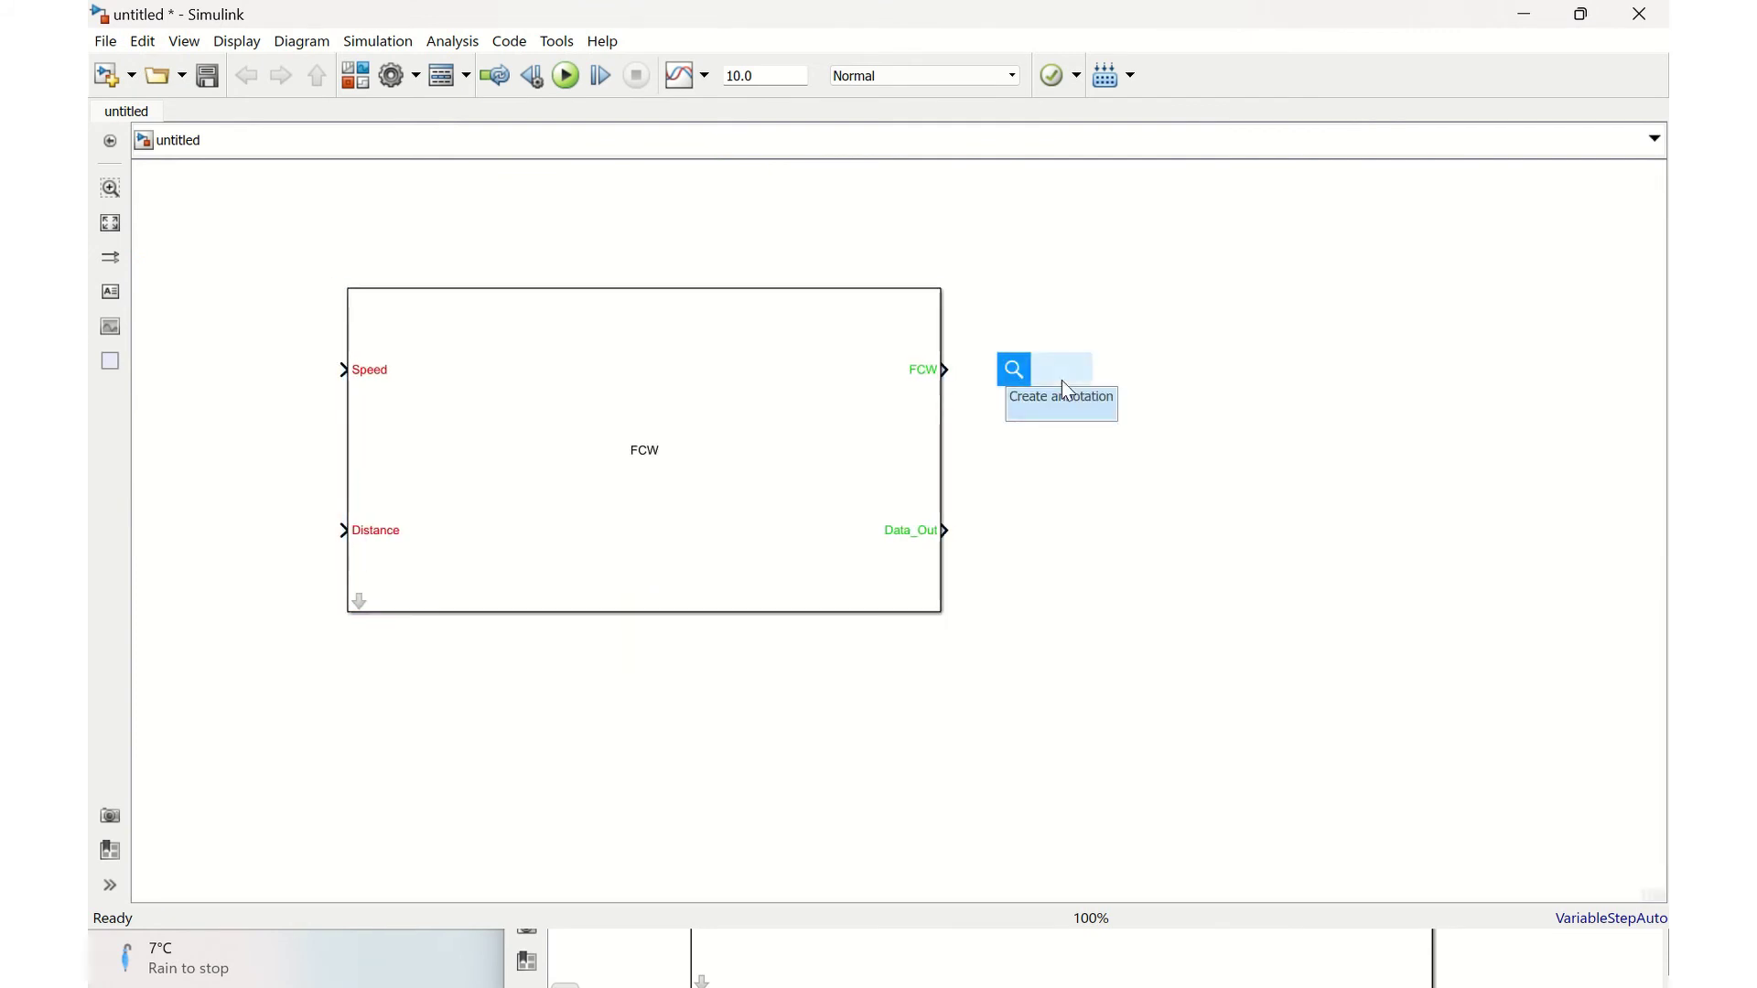
type("dis")
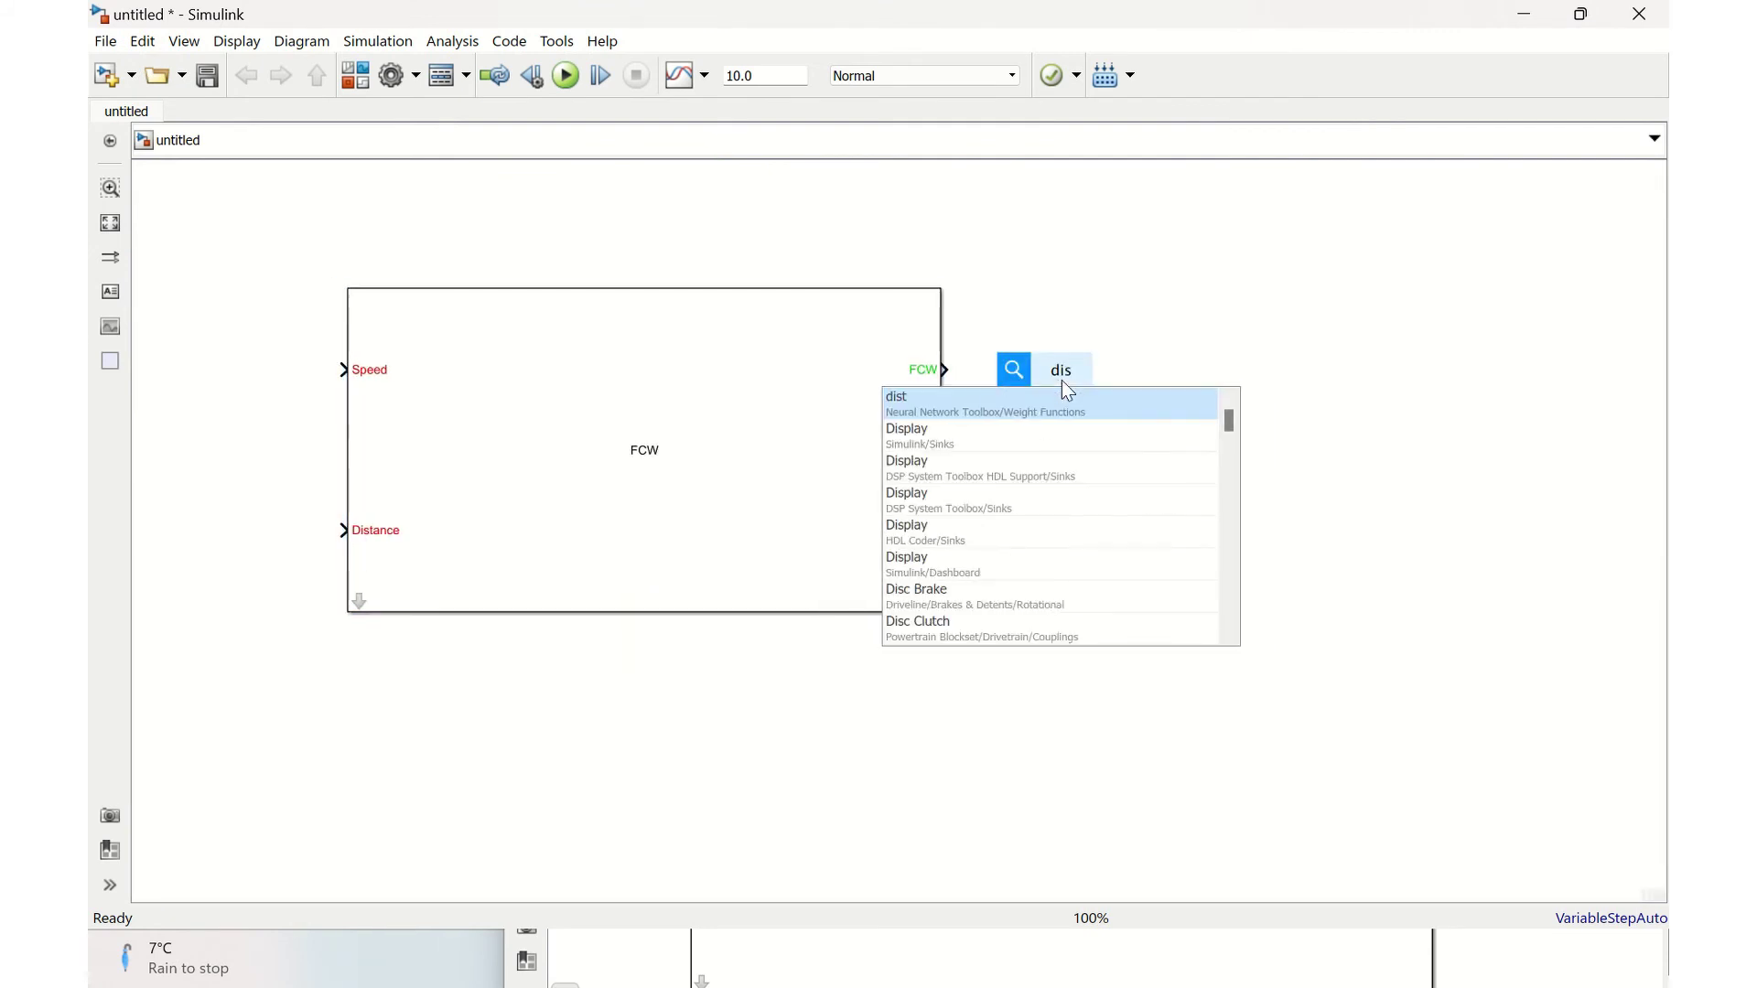
left_click(943, 439)
left_click_drag(1051, 381, 1100, 392)
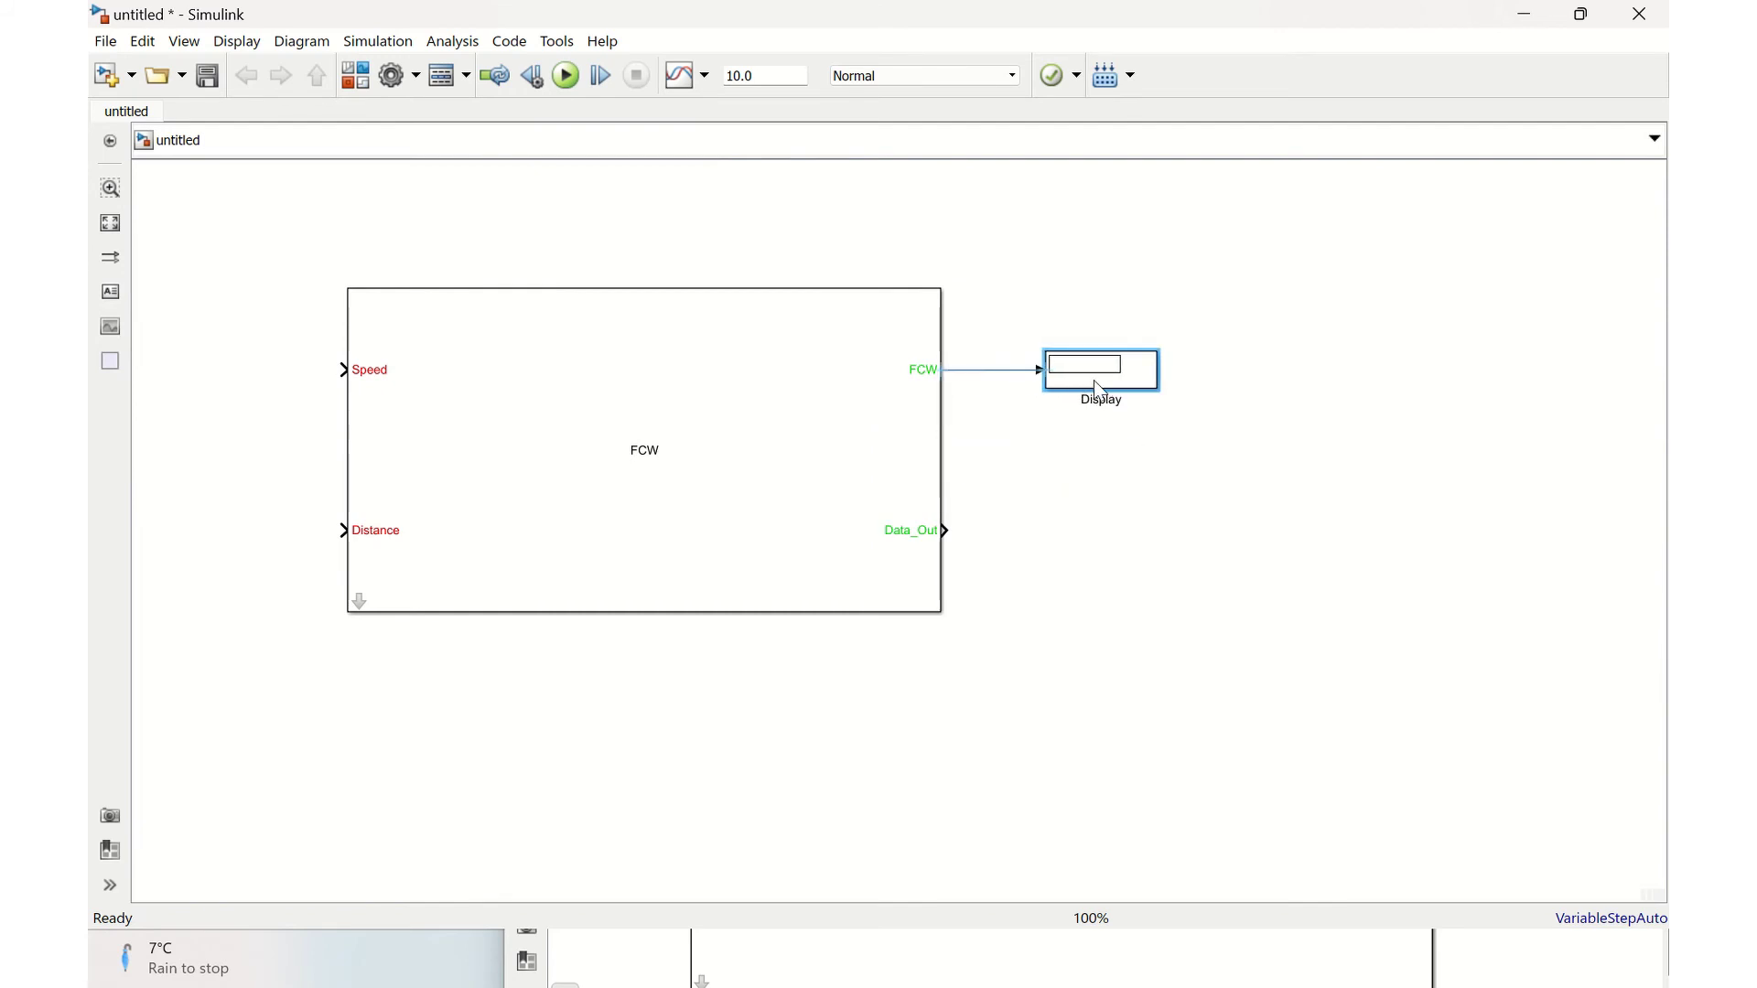
Insert a second Display block and connect it to Data_Out
double_click(1041, 540)
type("di")
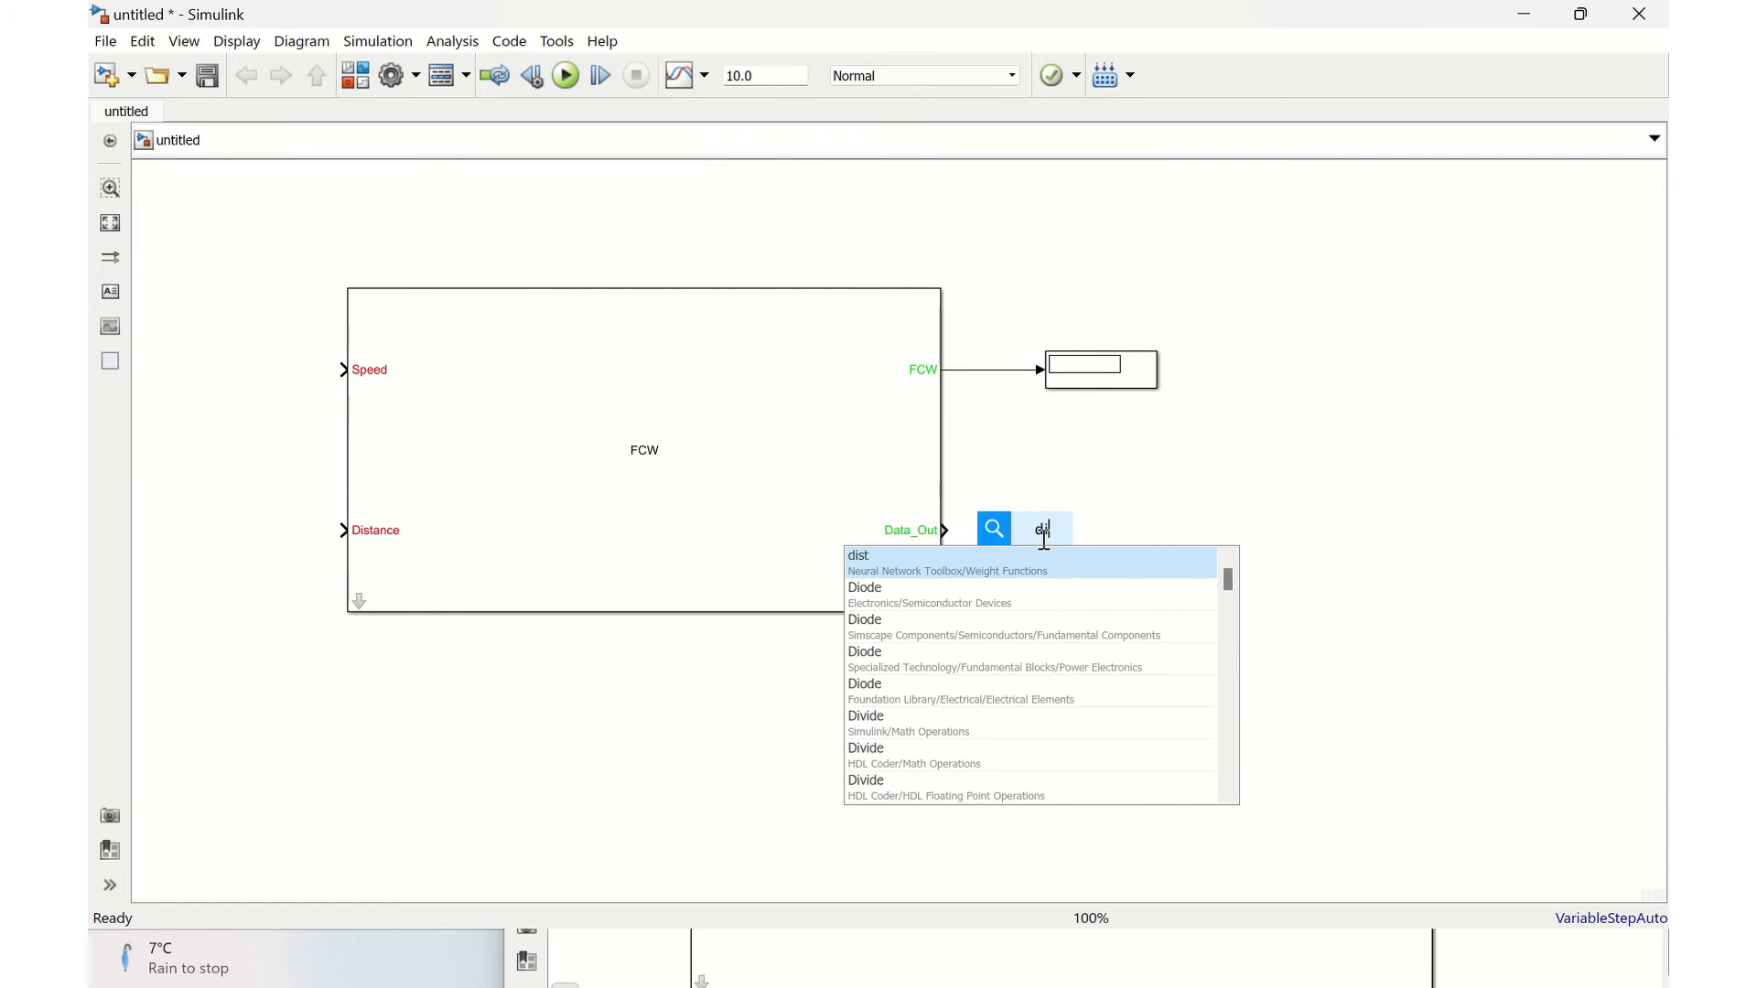
type("s")
left_click(915, 591)
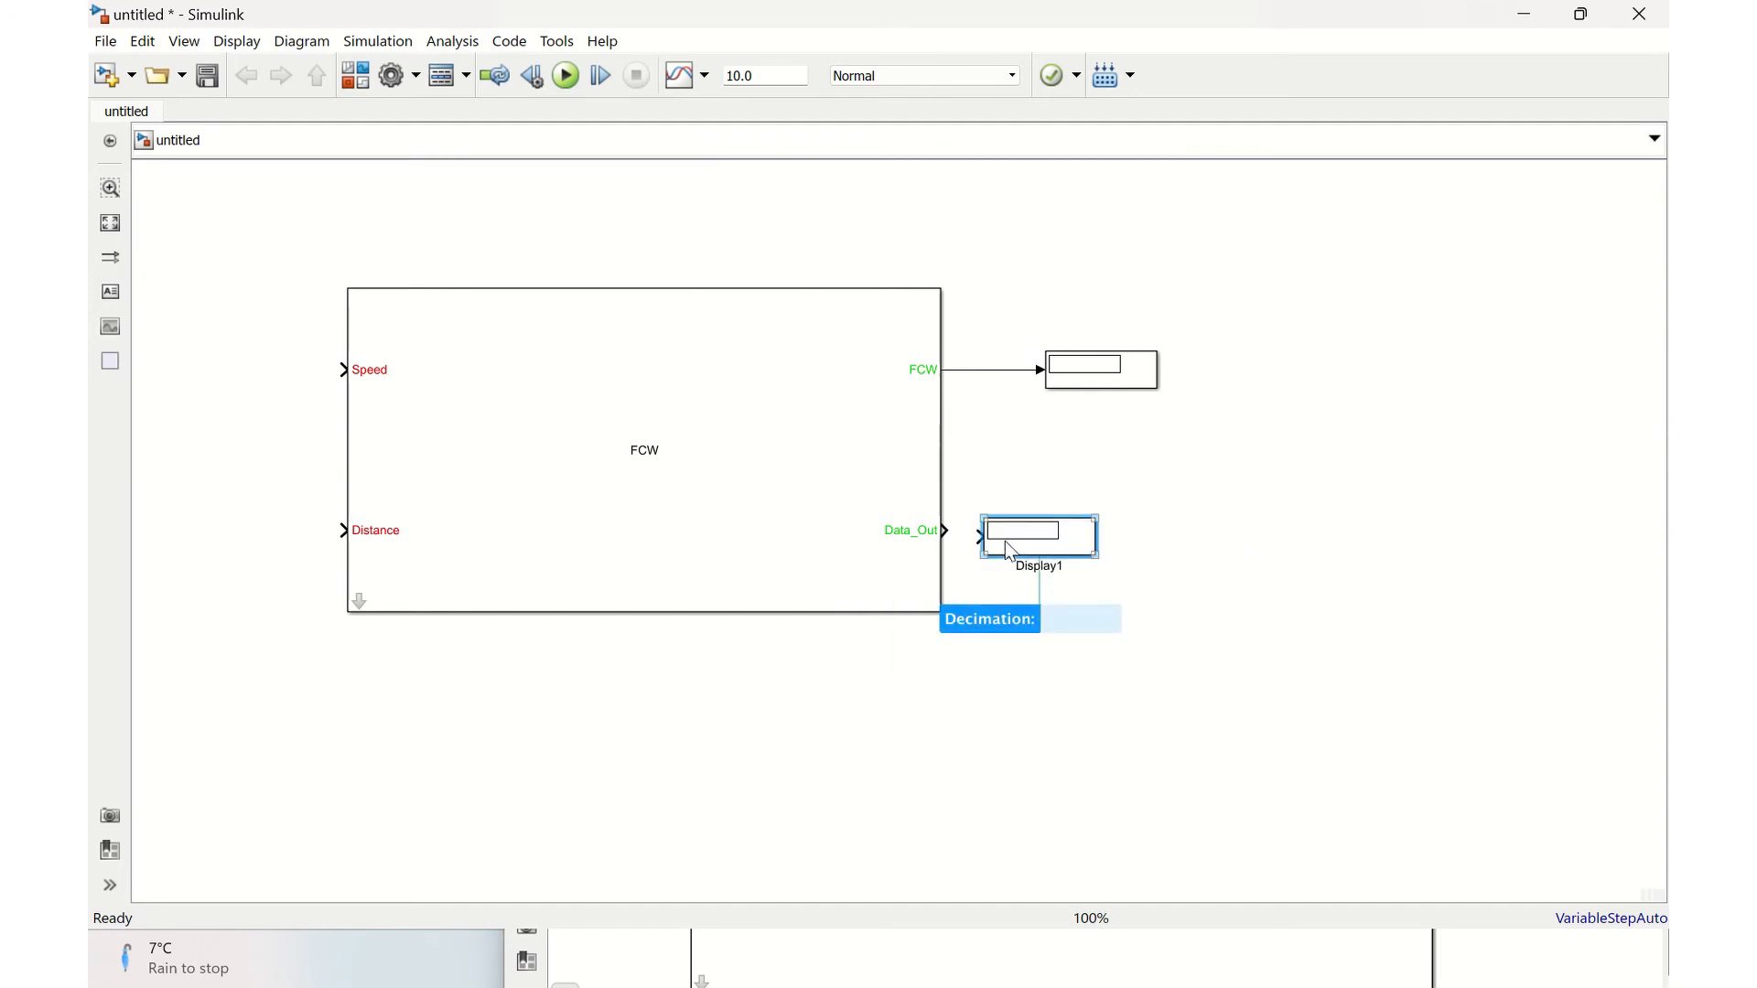
left_click_drag(984, 535, 1078, 540)
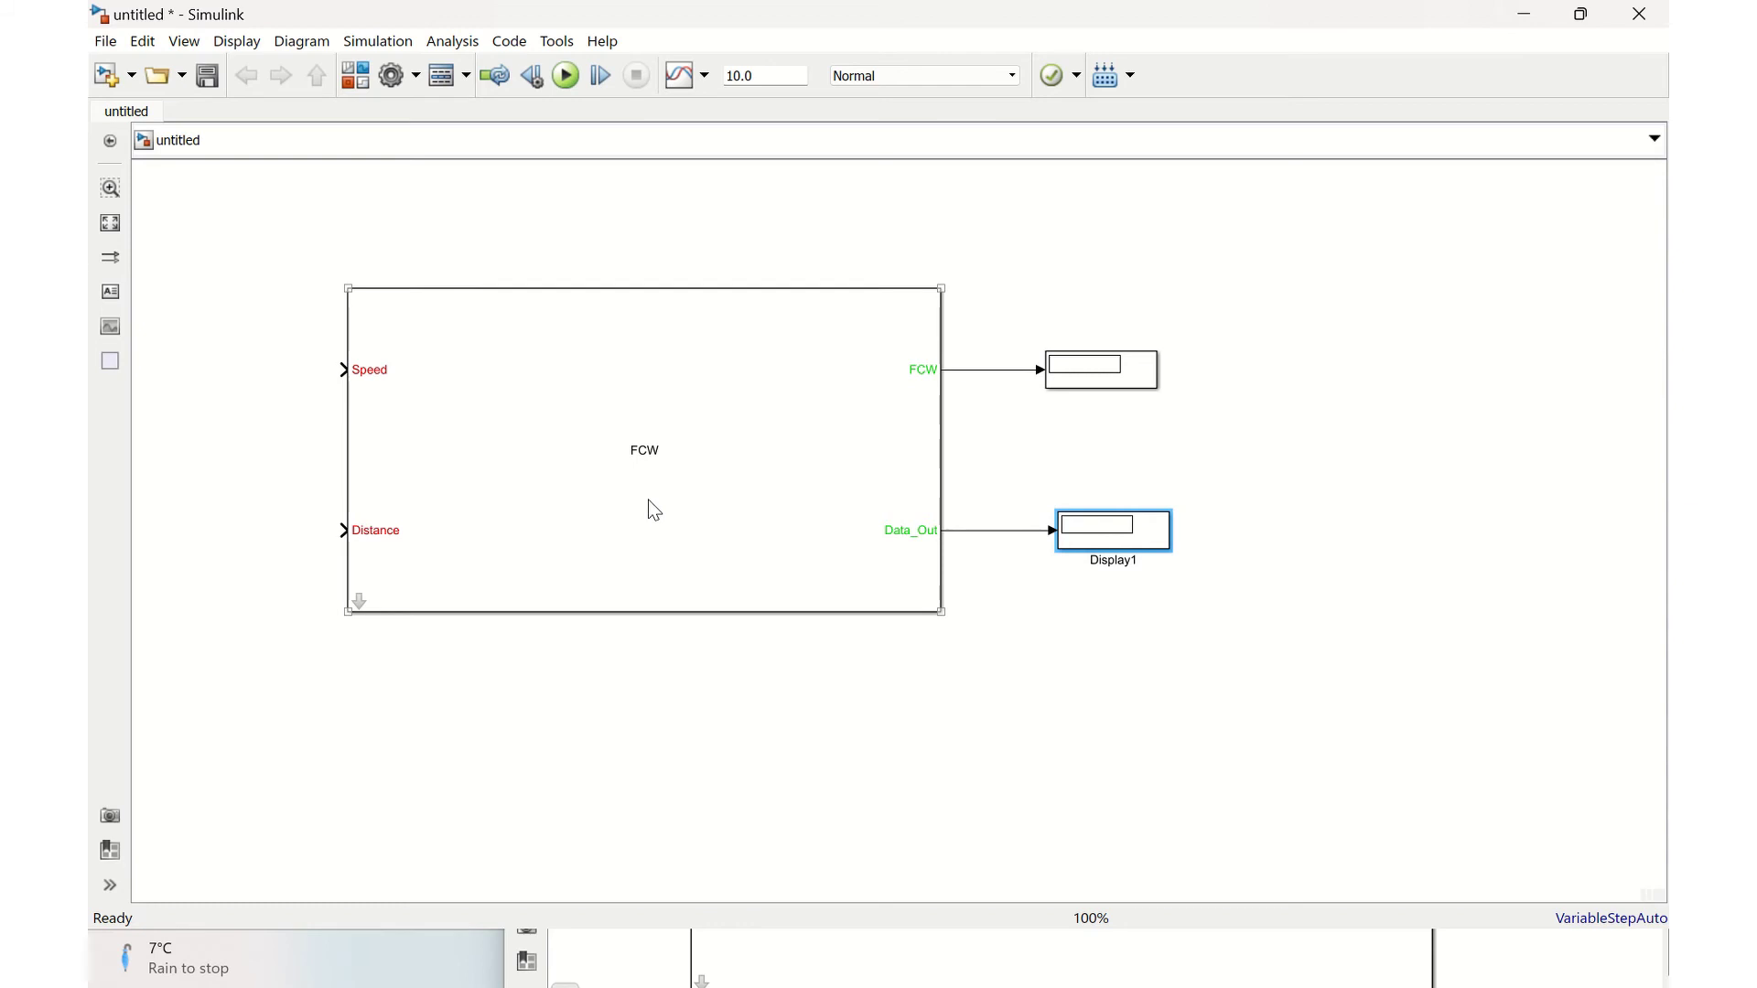
Set FCW block Speed to 20 and Distance to 40, then run the simulation
double_click(550, 506)
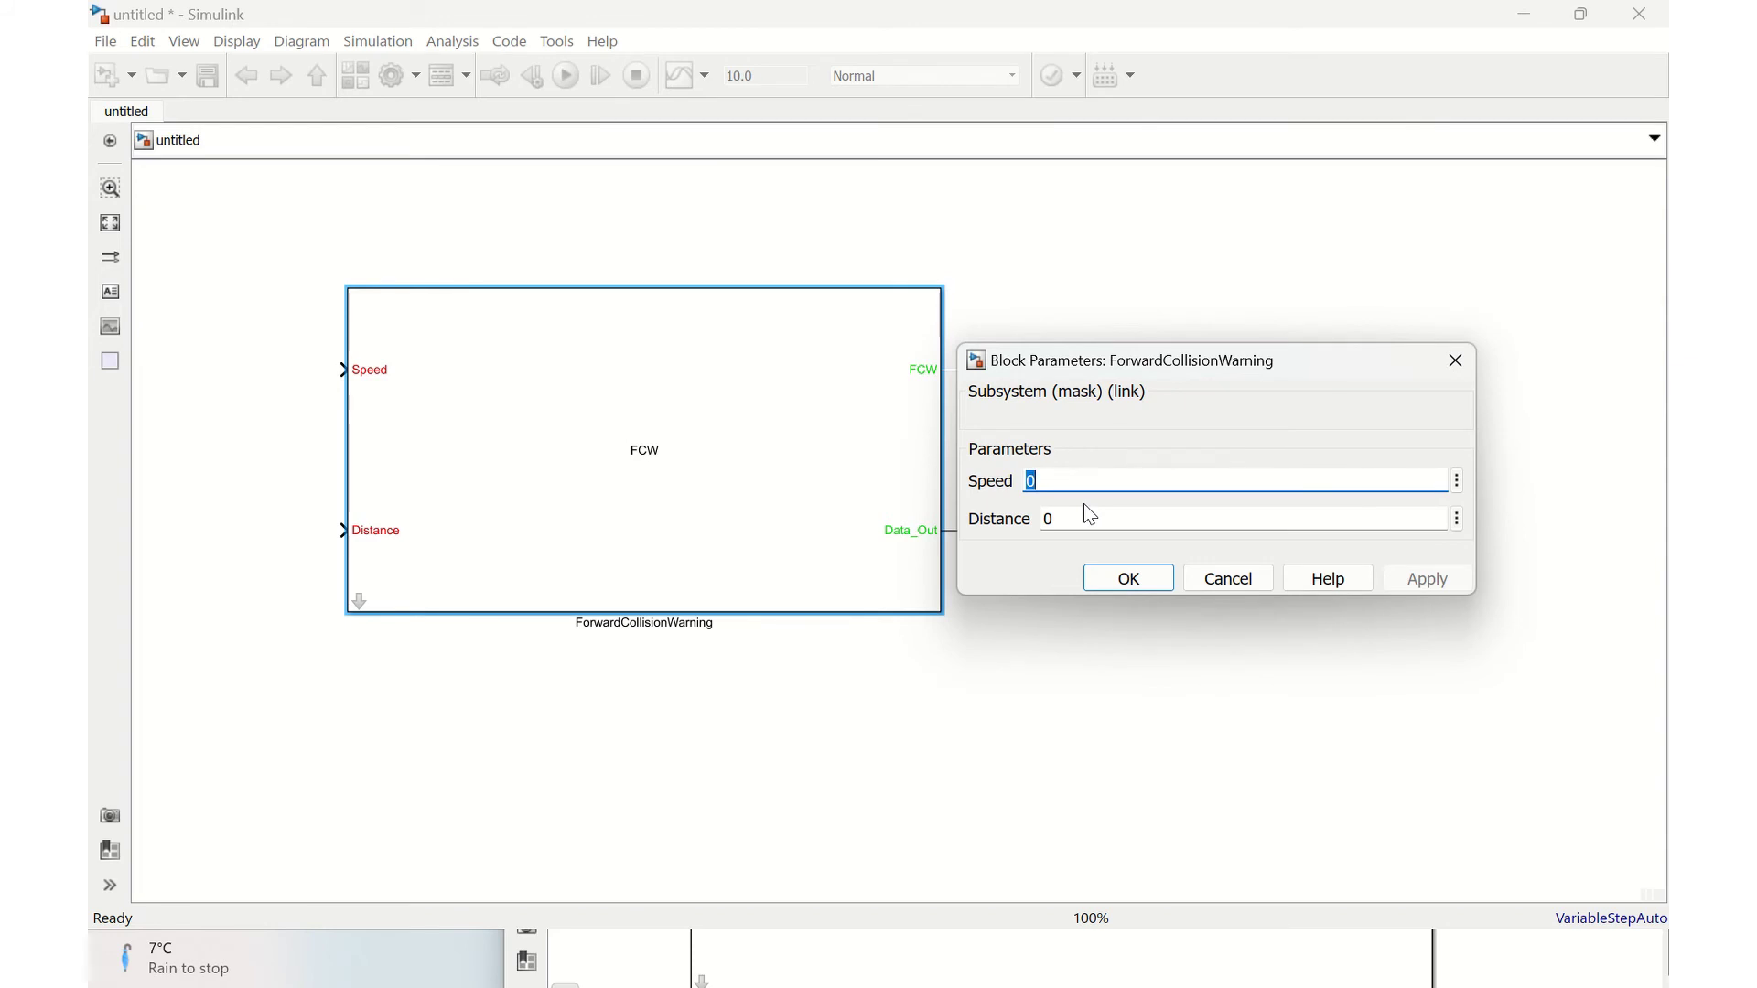
type("20")
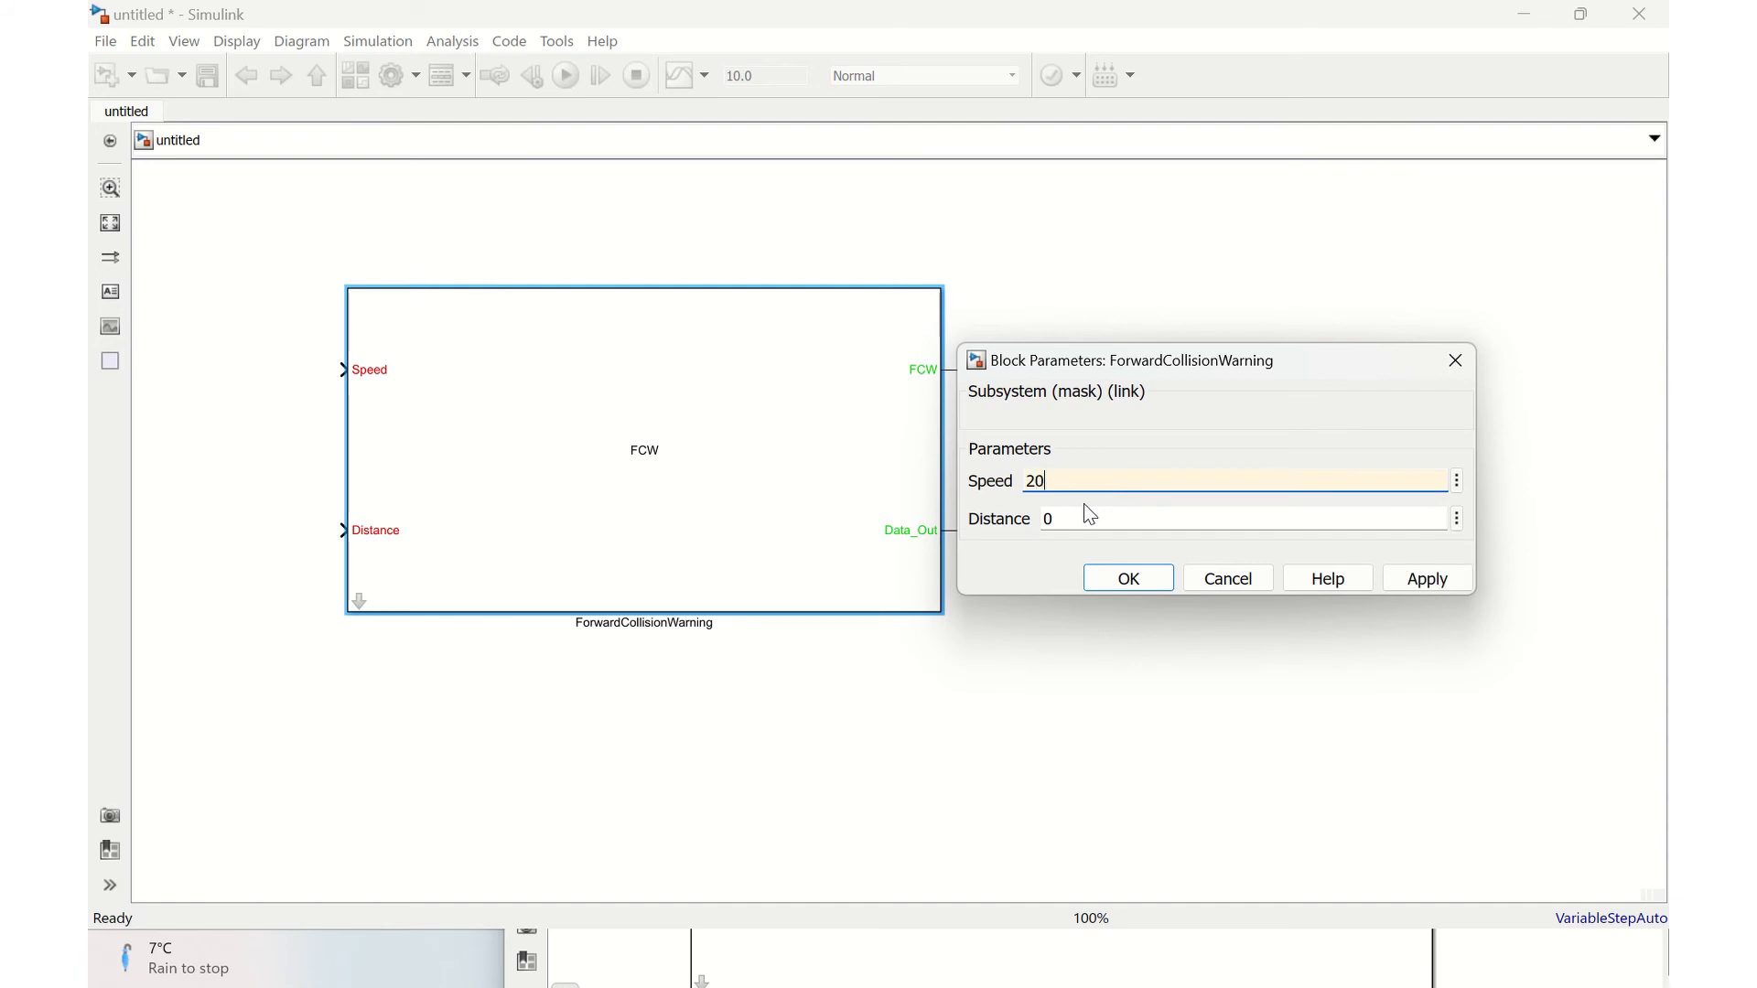
key("Tab")
type("20")
key("BackSpace")
key("BackSpace")
type("40")
left_click(1425, 579)
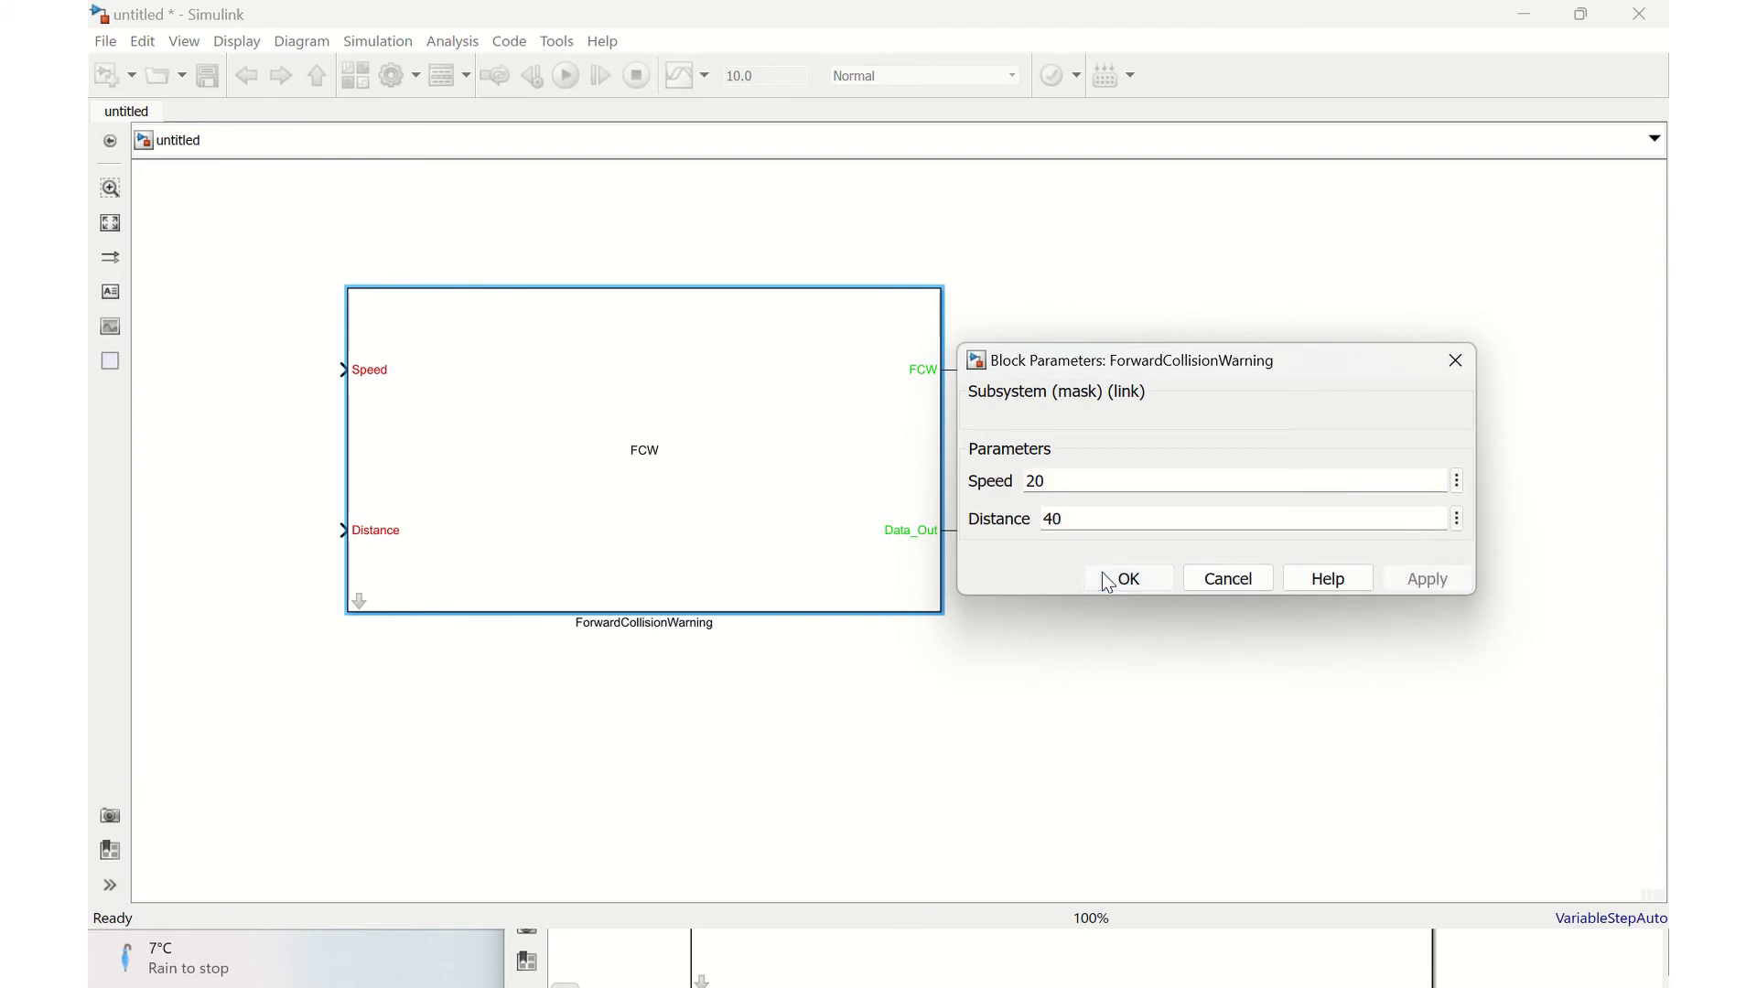
left_click(1126, 579)
left_click(565, 76)
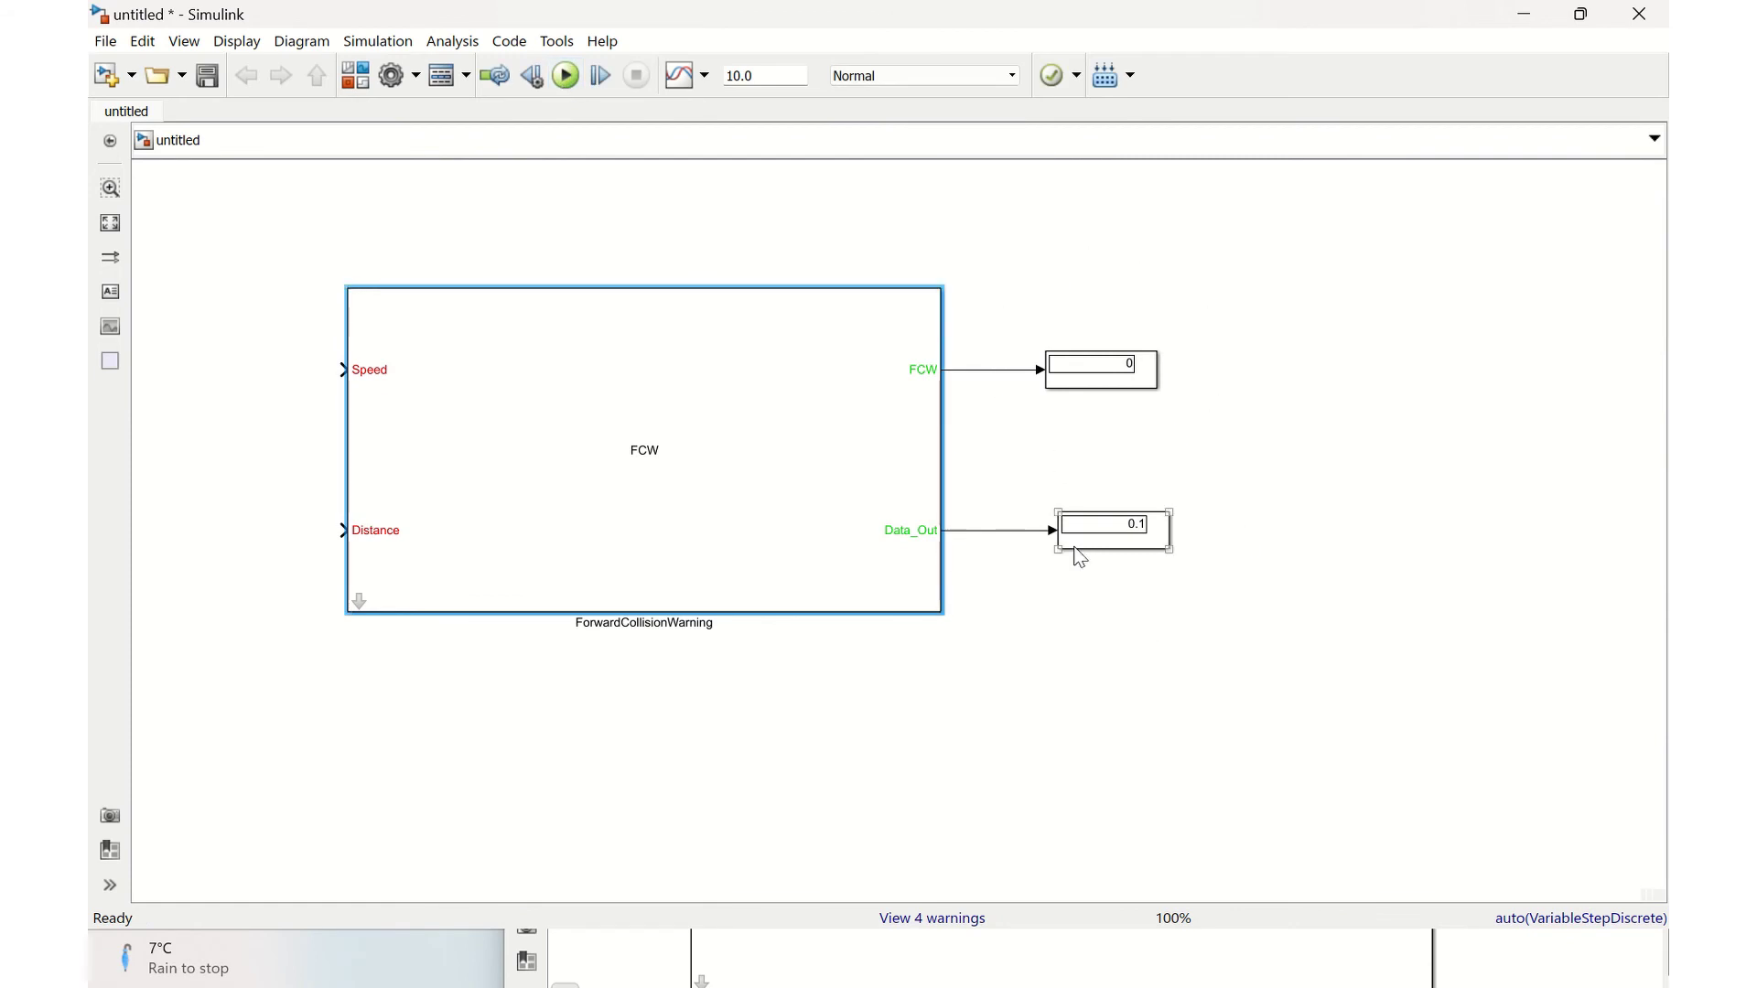
Change FCW Speed to 9 and Distance to 10, then rerun the simulation
left_click(1145, 551)
left_click(639, 460)
double_click(643, 467)
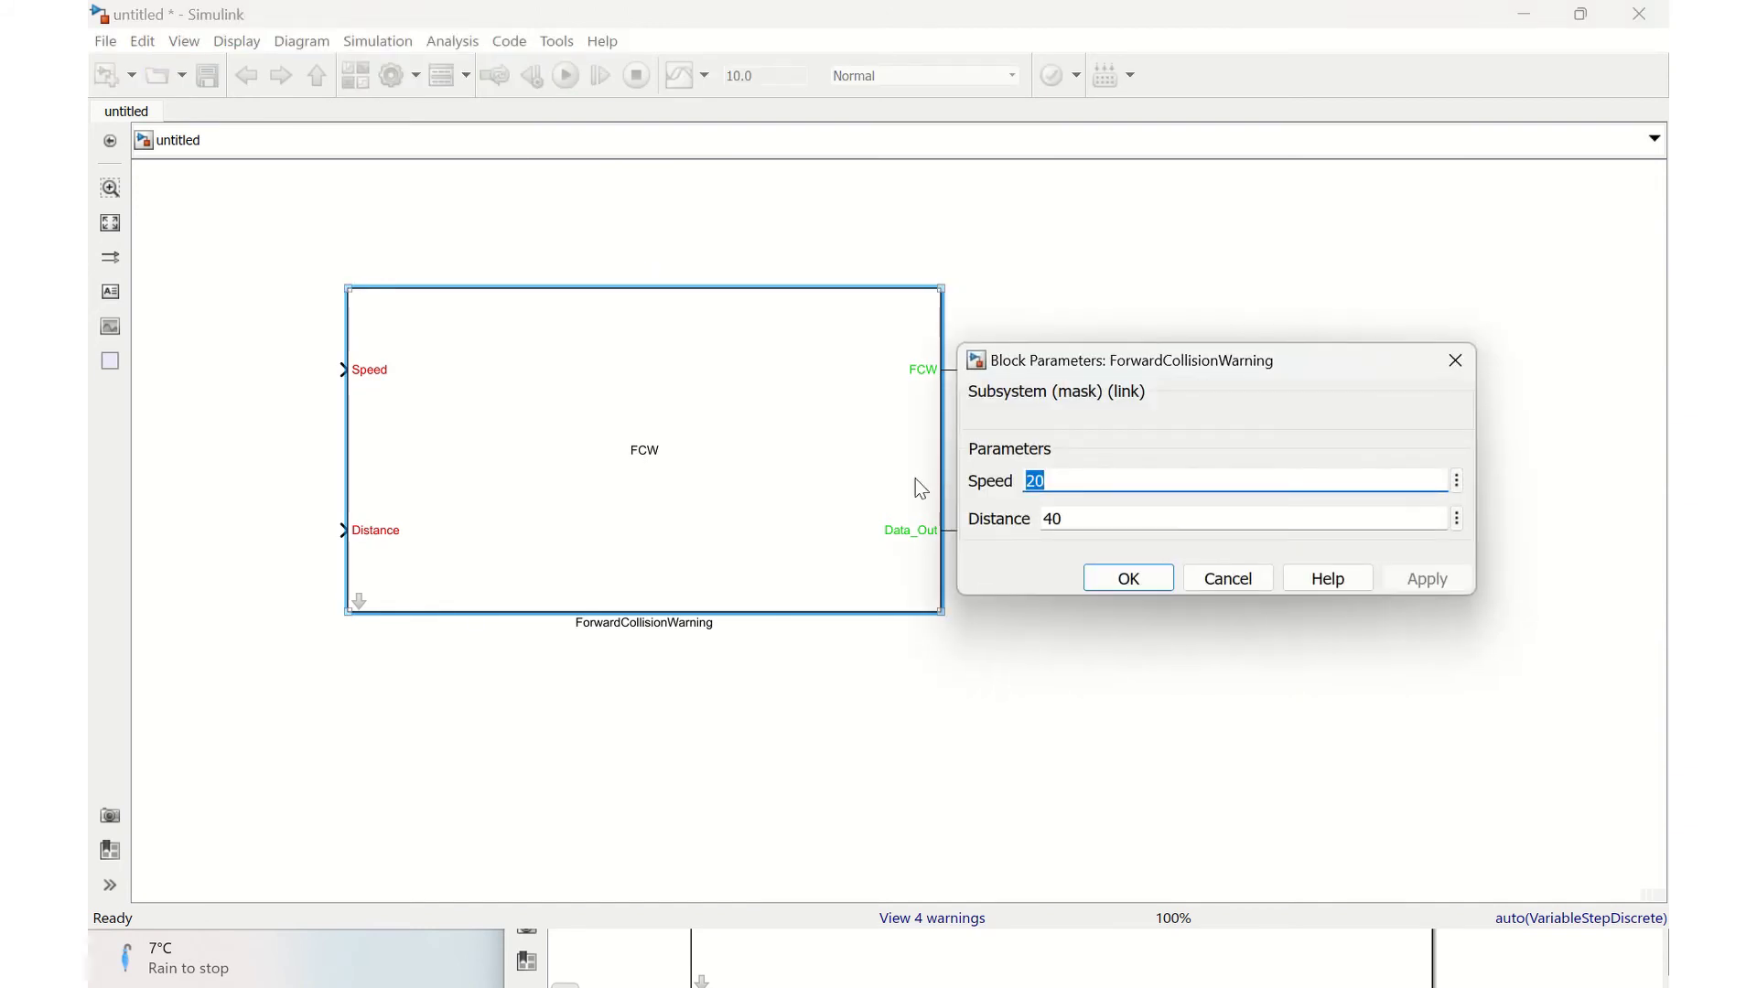
key("BackSpace")
type("9")
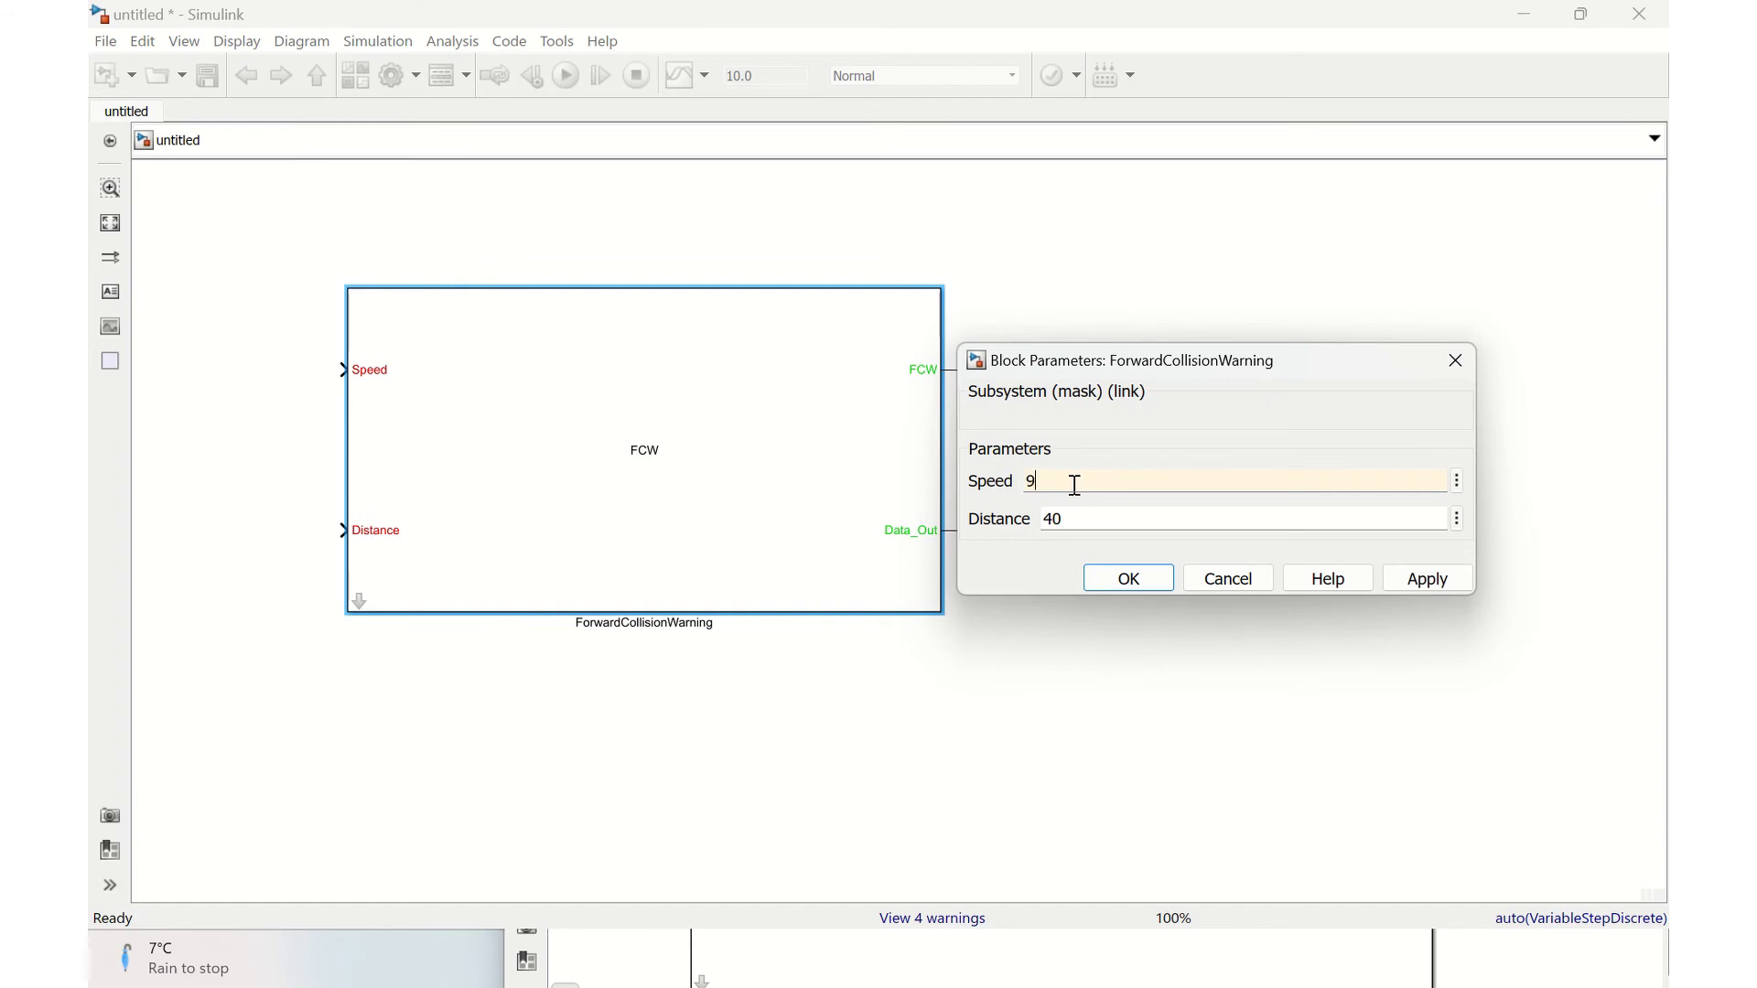
double_click(1076, 520)
key("BackSpace")
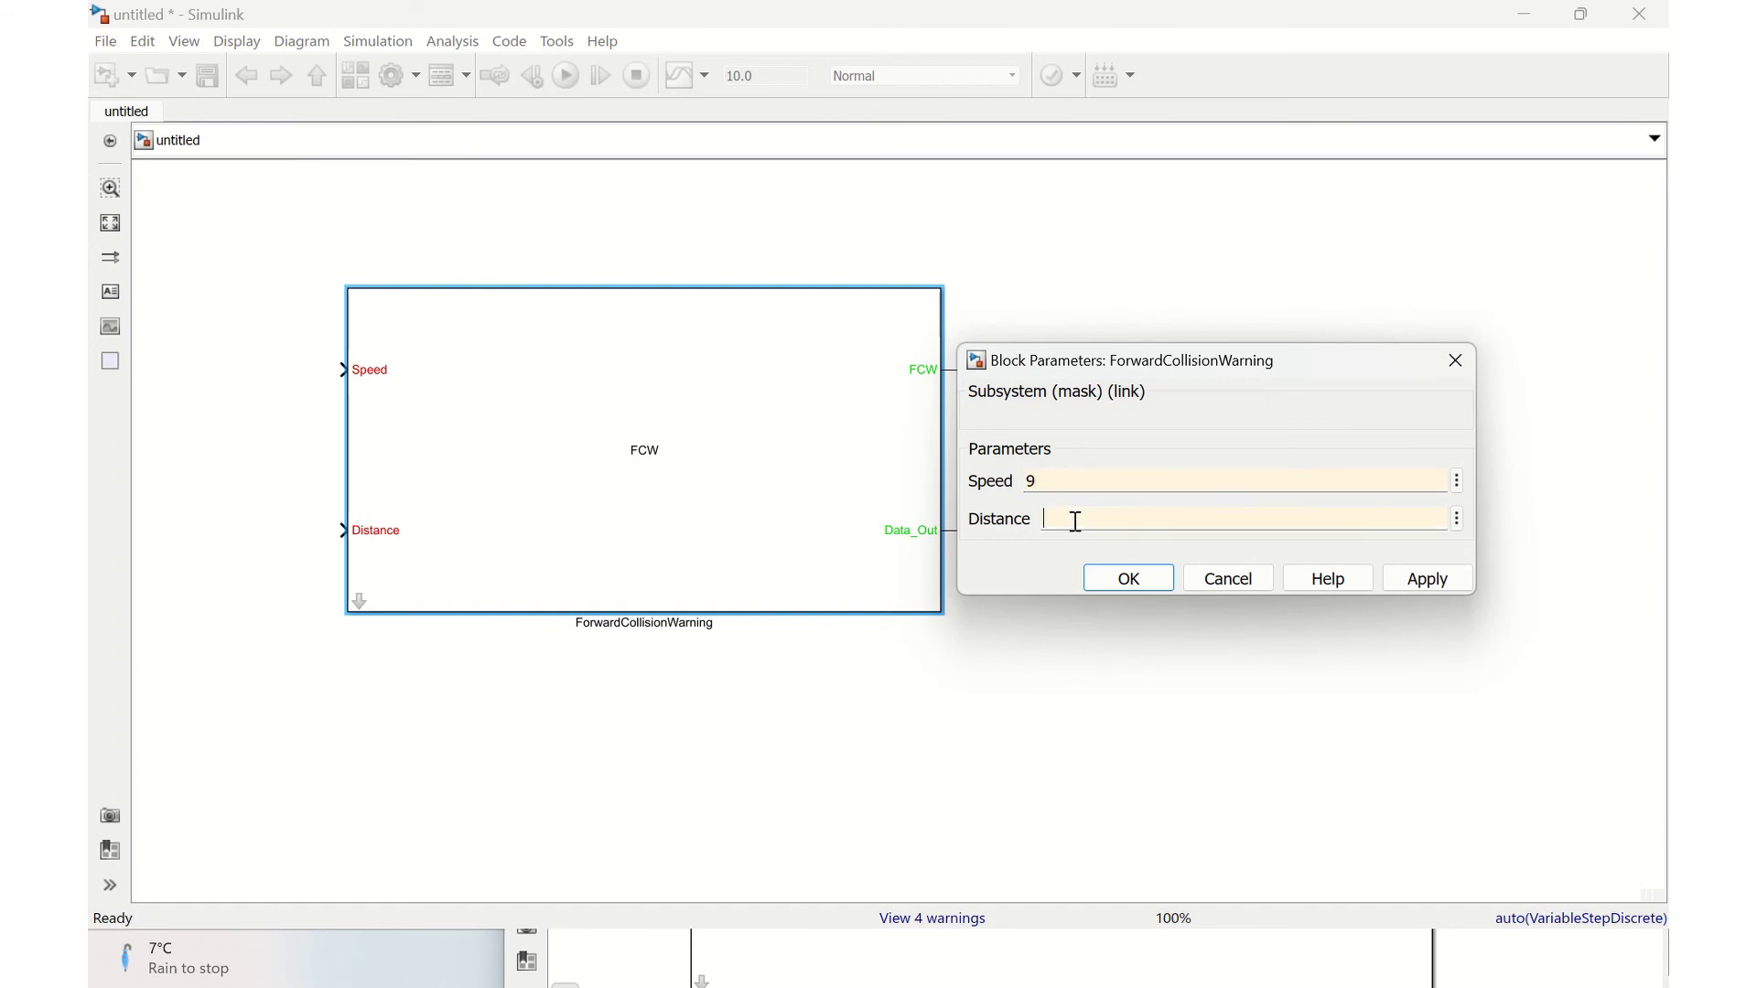
type("10")
left_click(1444, 586)
left_click(1131, 579)
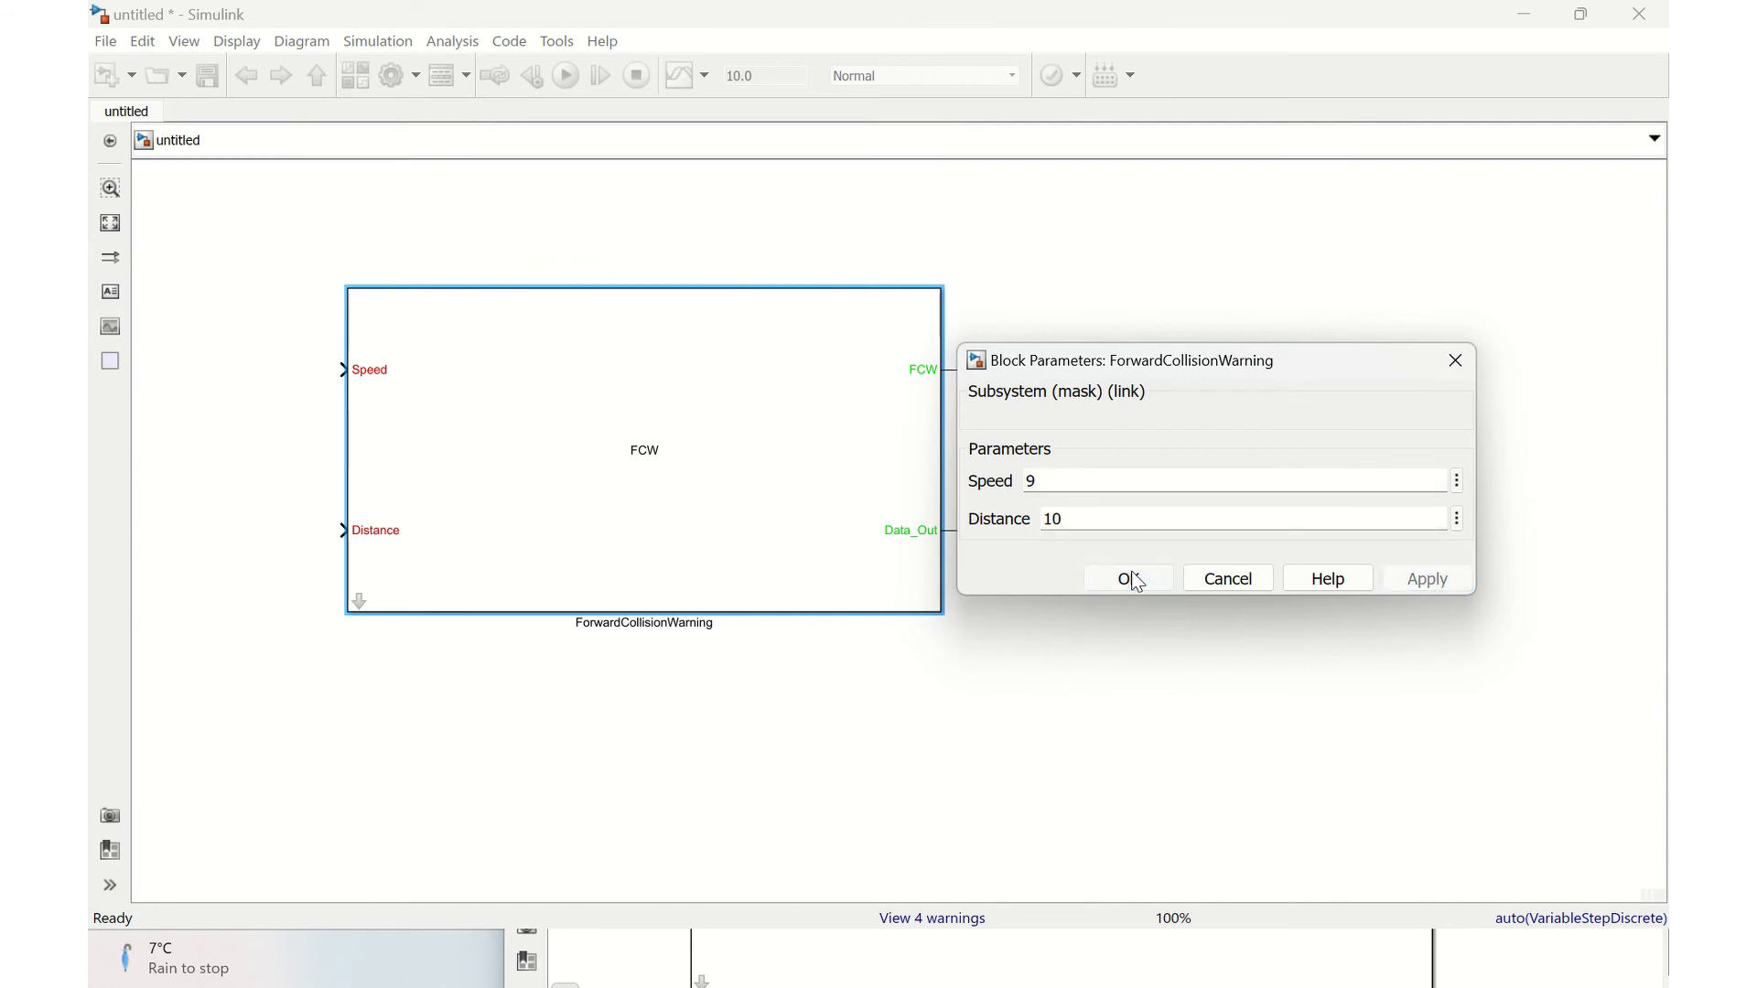
left_click(565, 77)
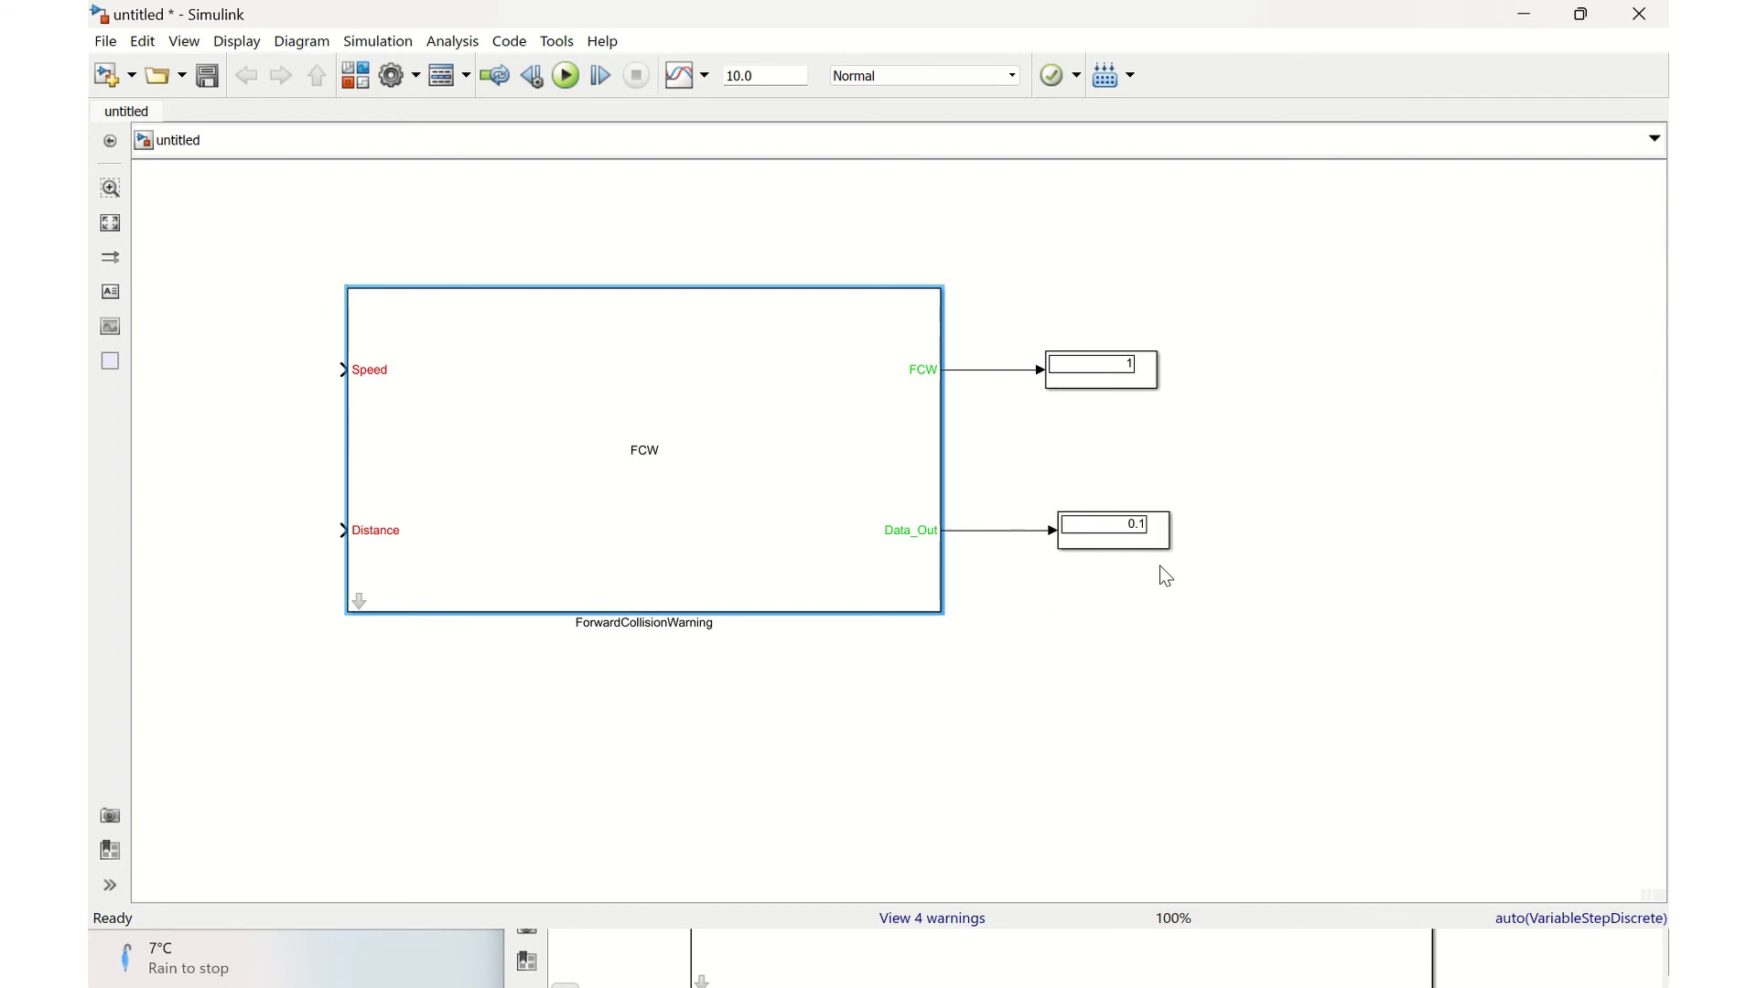
left_click(606, 480)
double_click(607, 480)
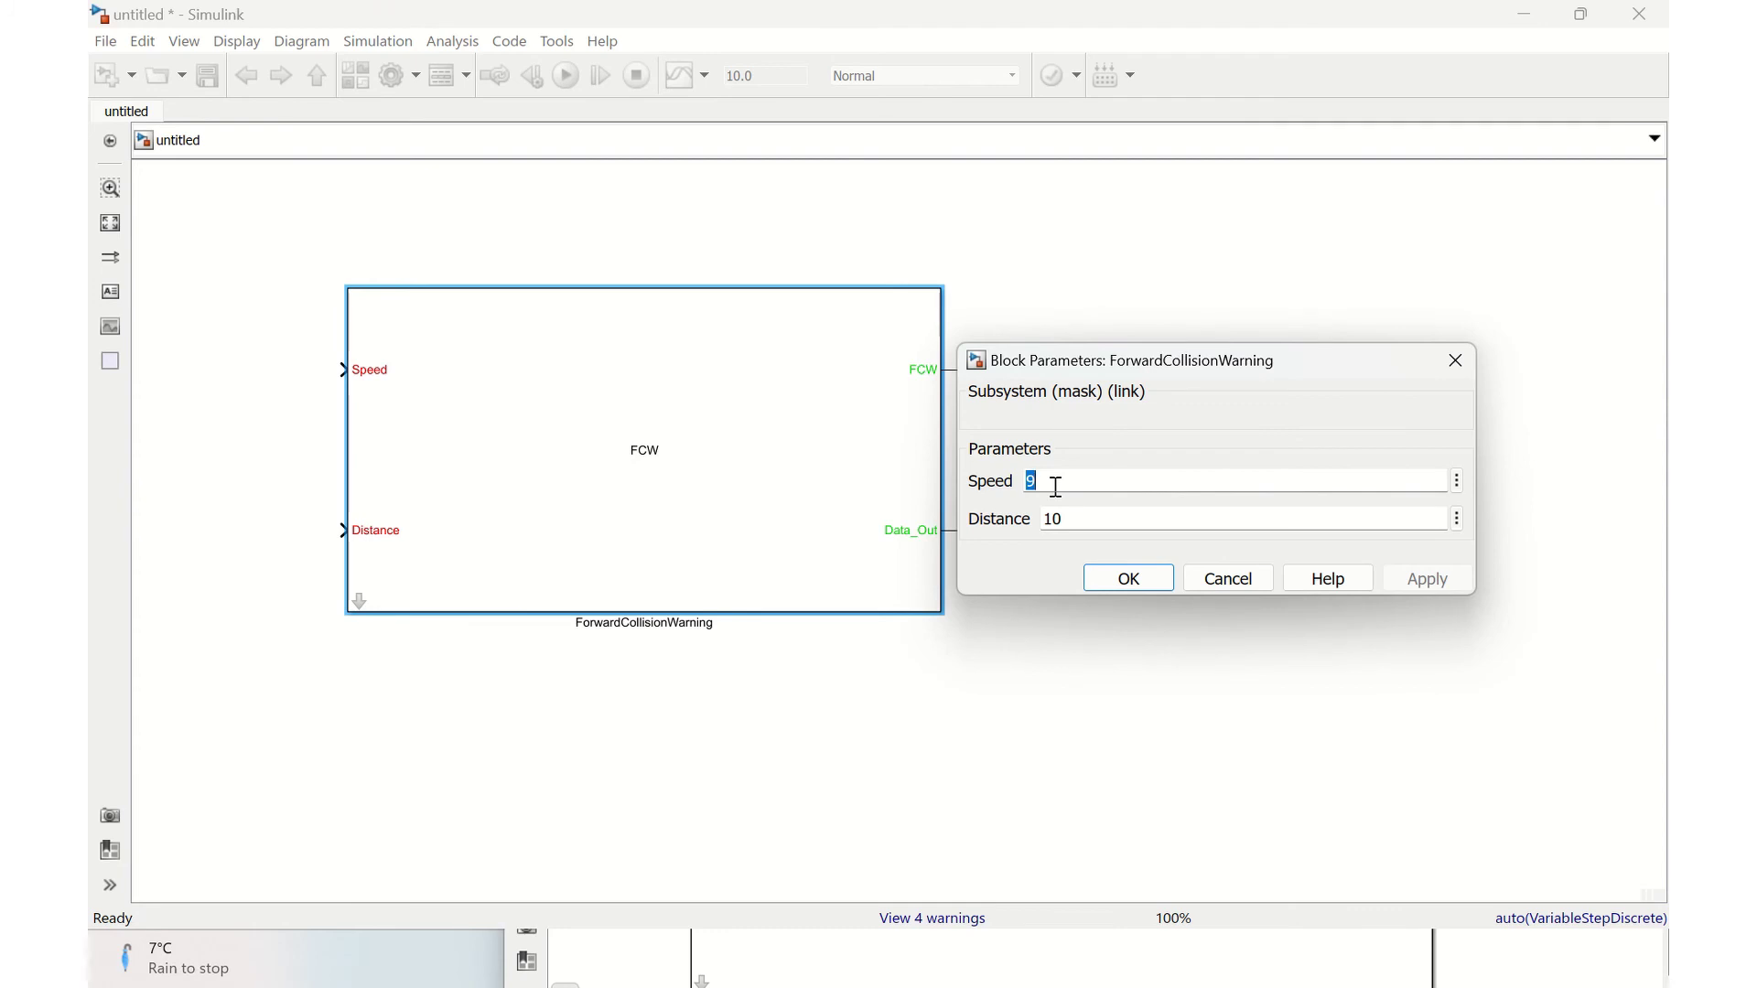
left_click(1229, 579)
double_click(613, 510)
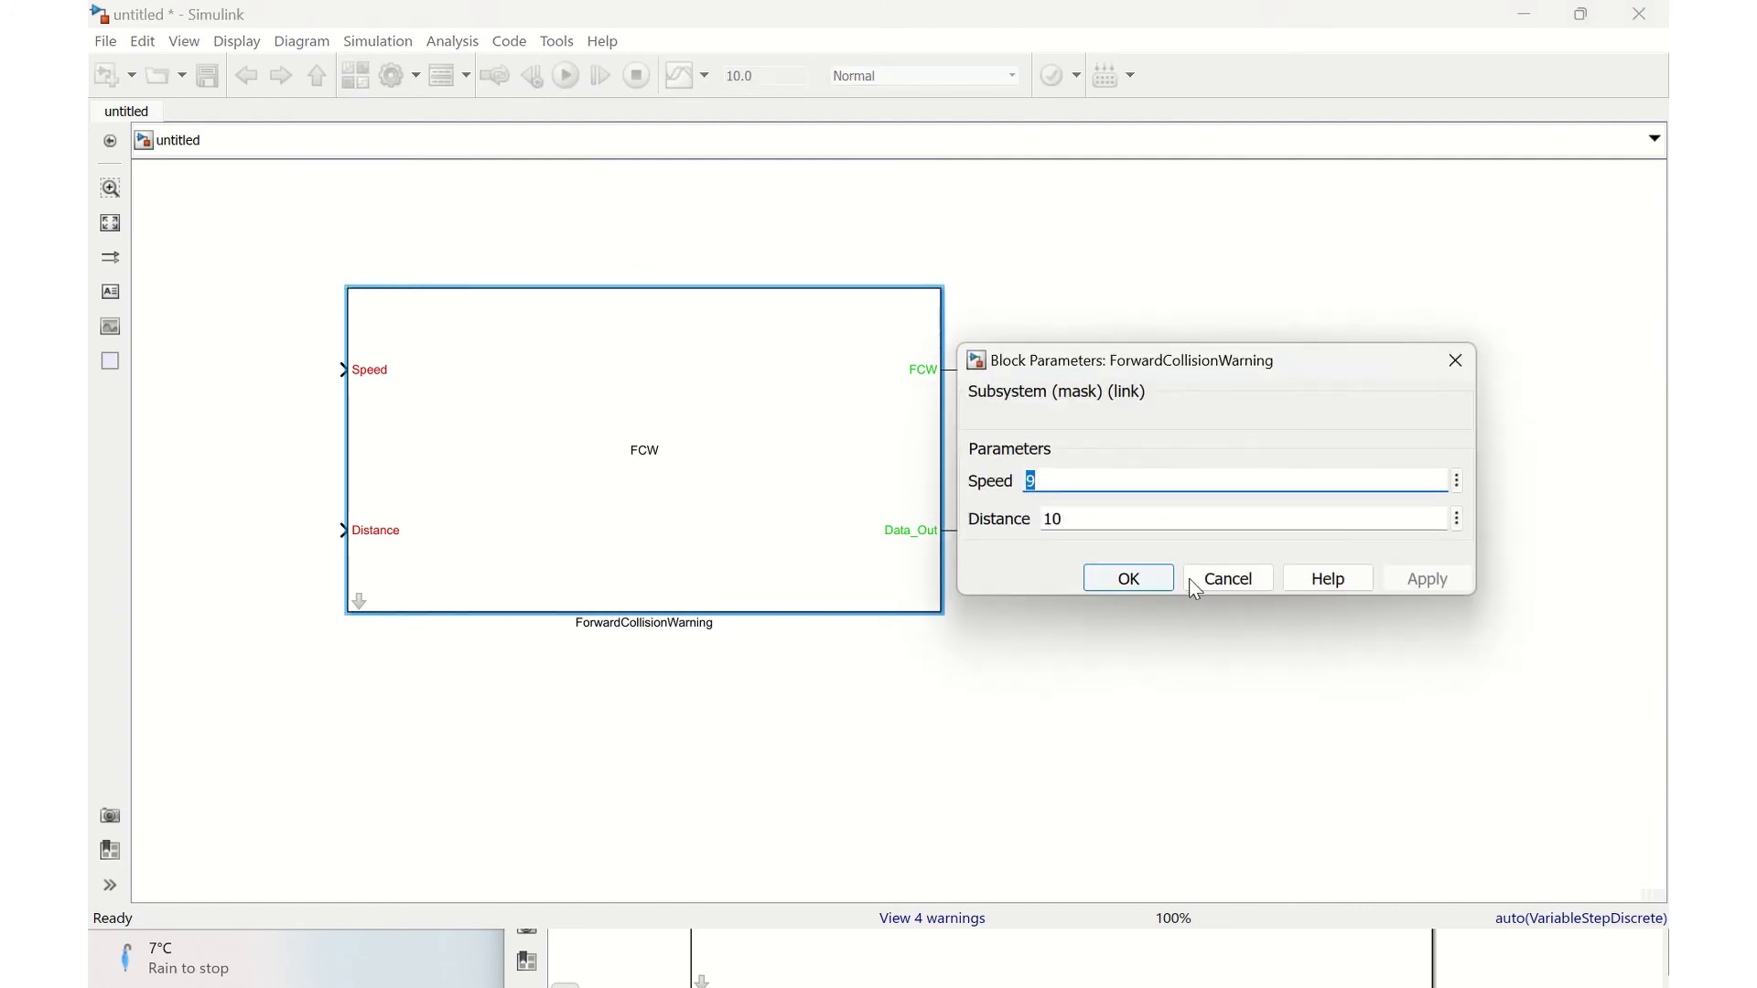
left_click(1227, 579)
right_click(647, 534)
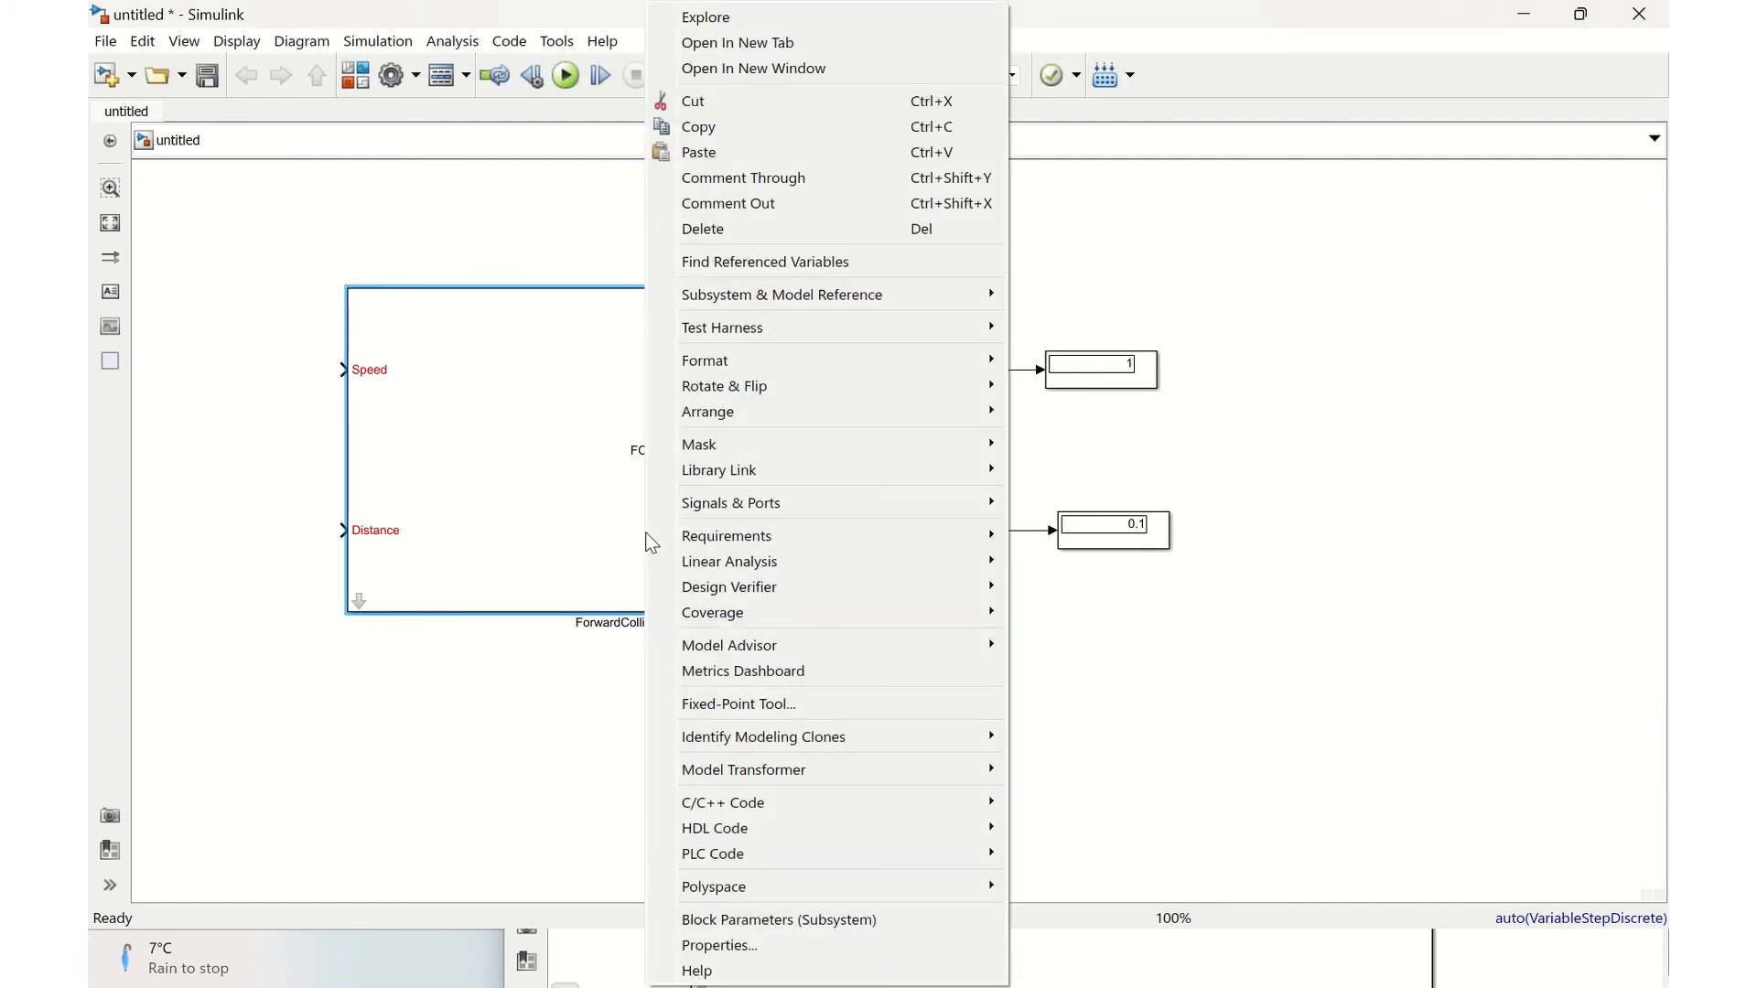
mouse_move(785, 444)
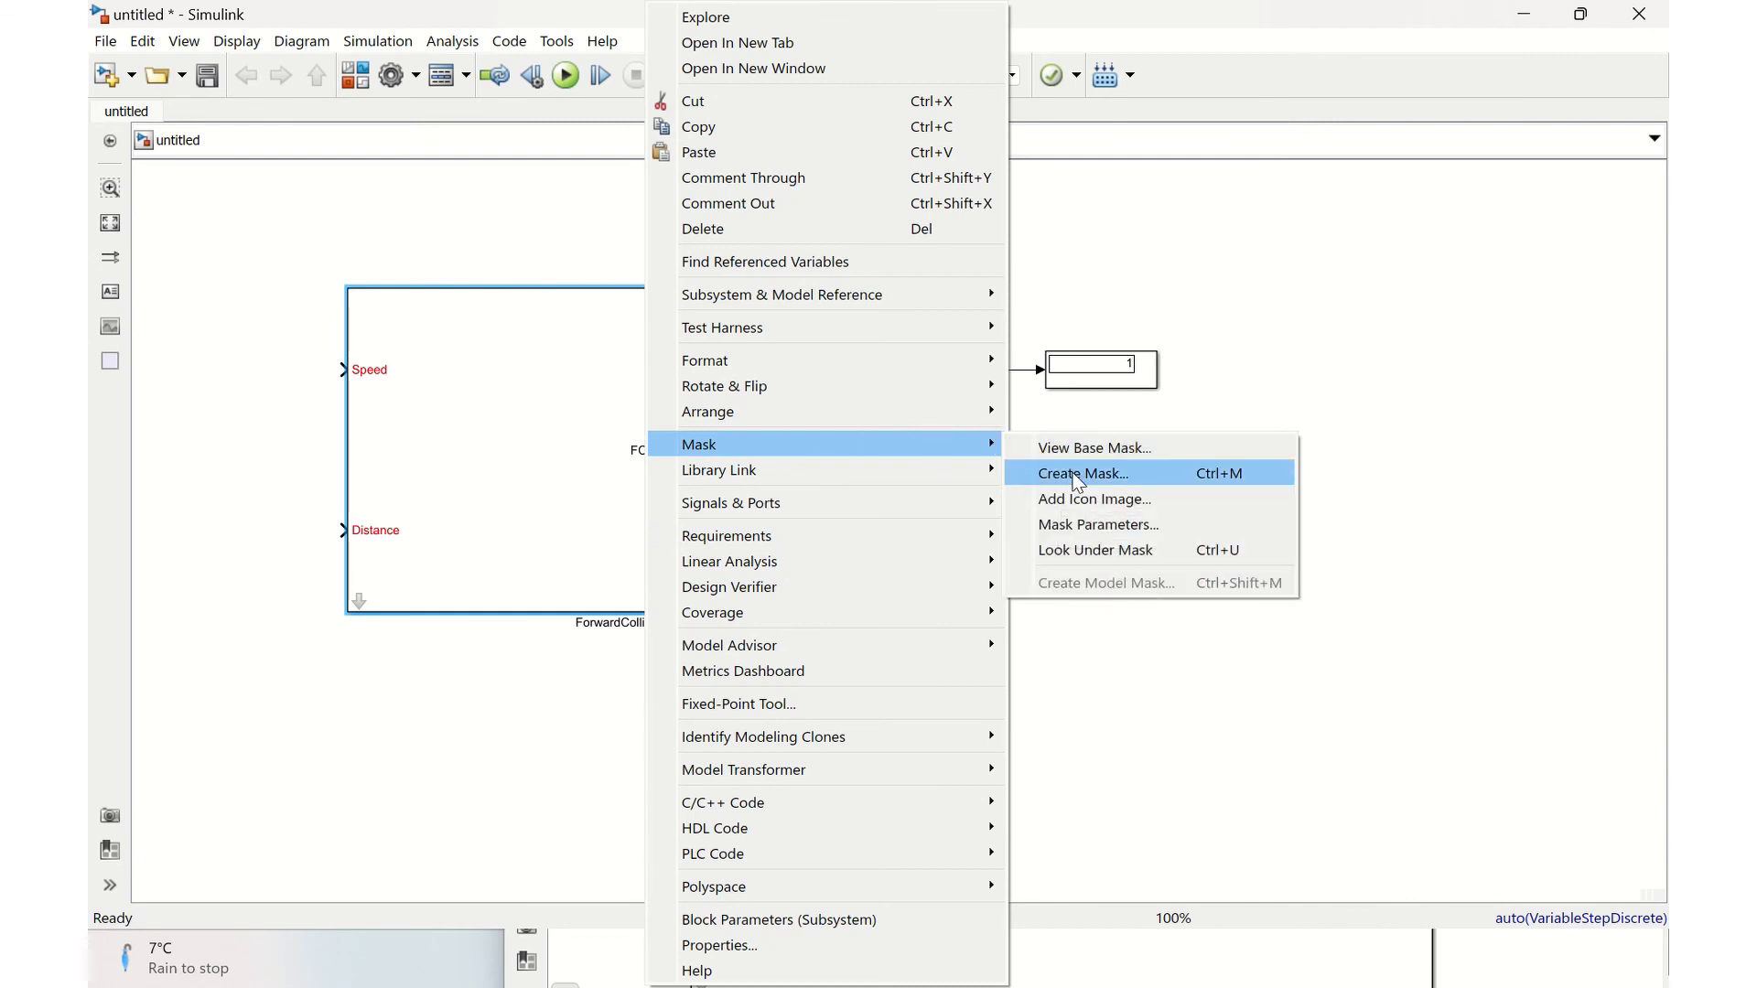
left_click(1096, 462)
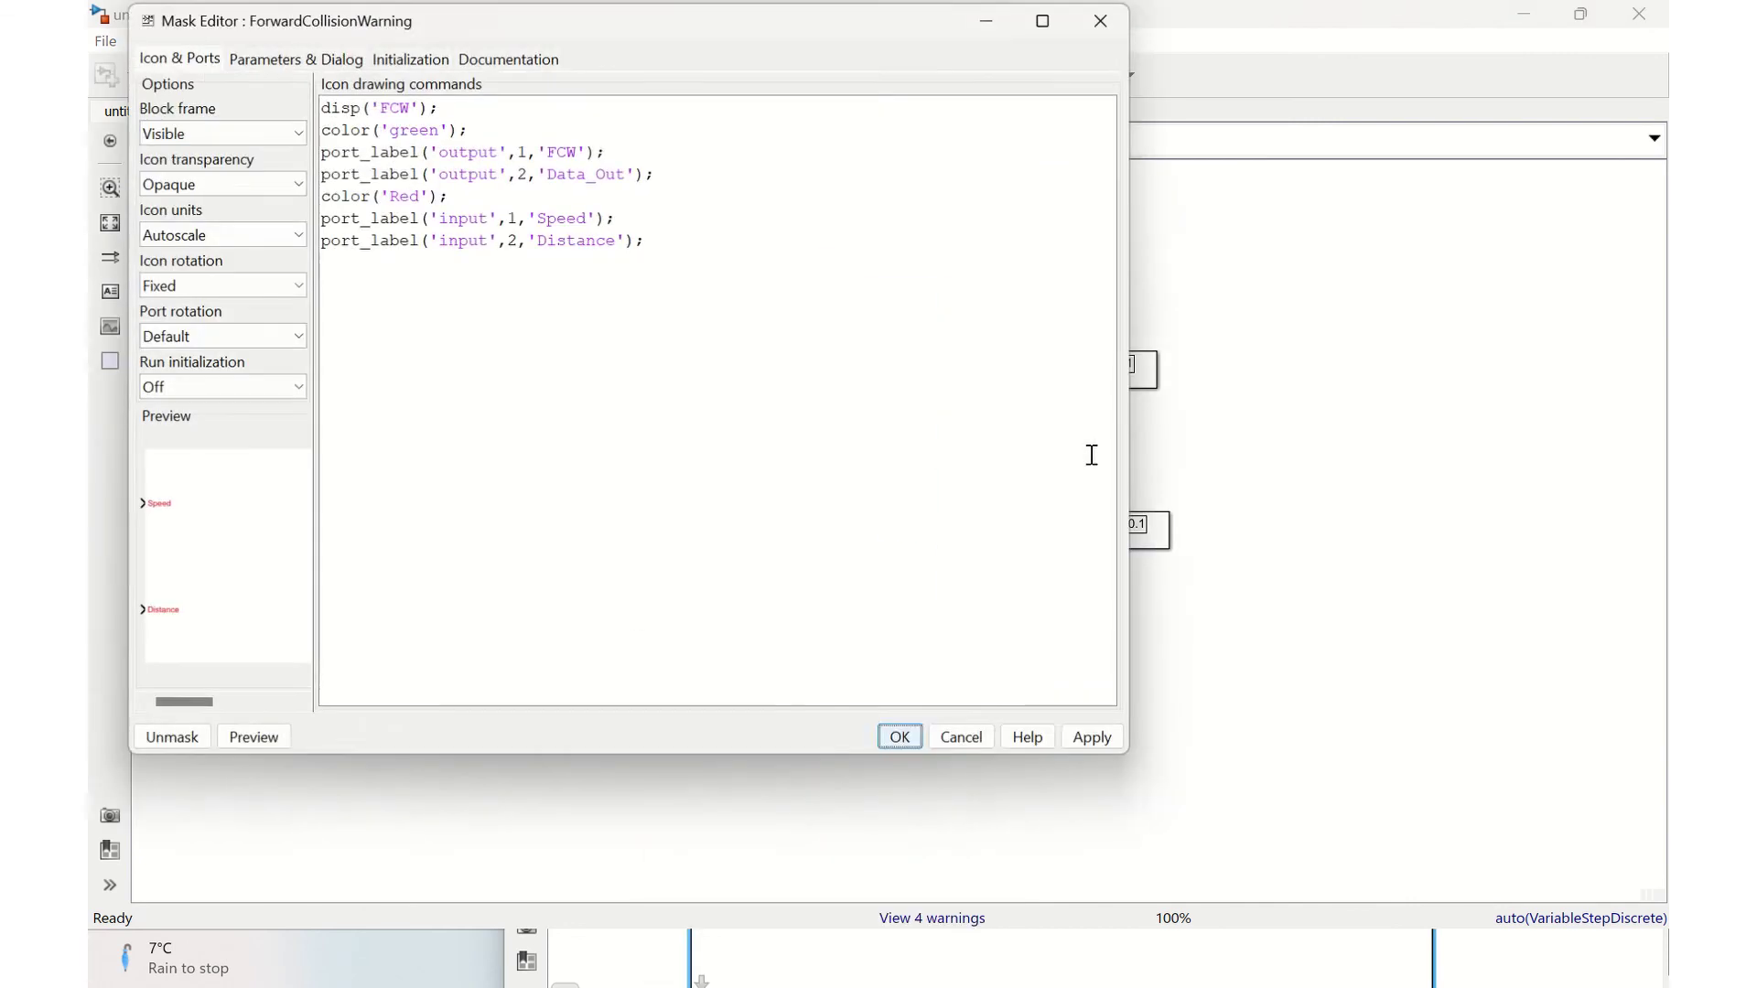
left_click(405, 65)
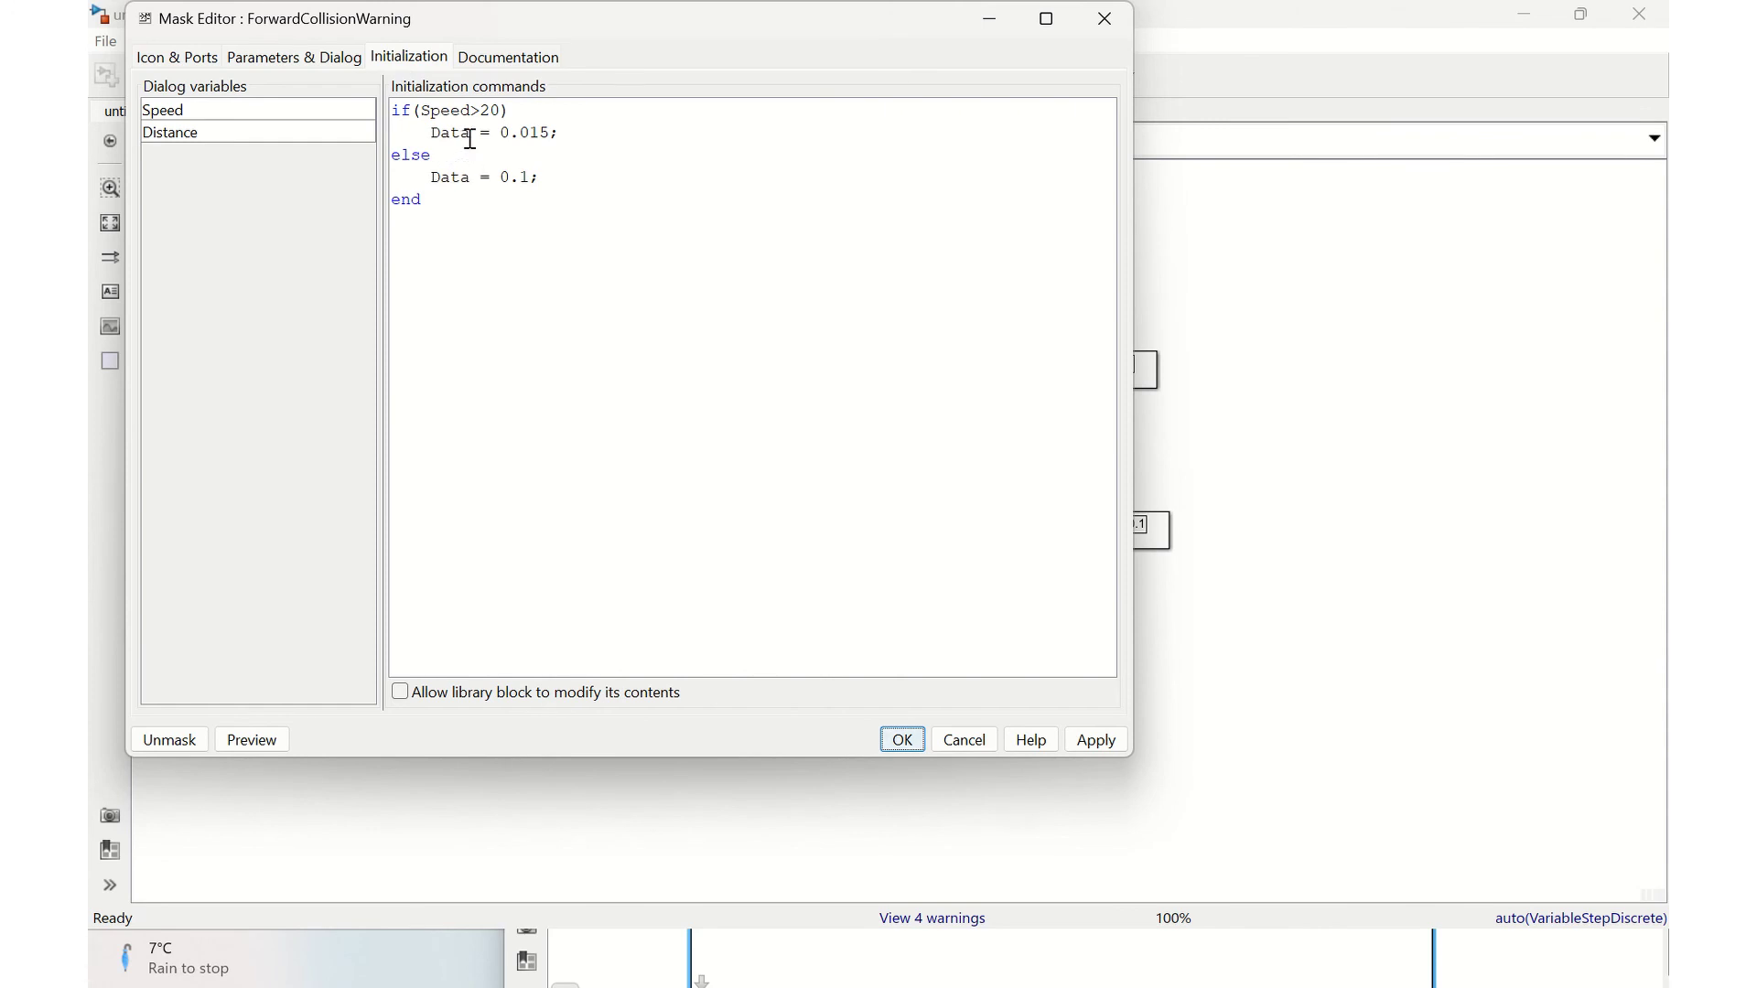
left_click_drag(492, 133, 540, 134)
left_click(1105, 18)
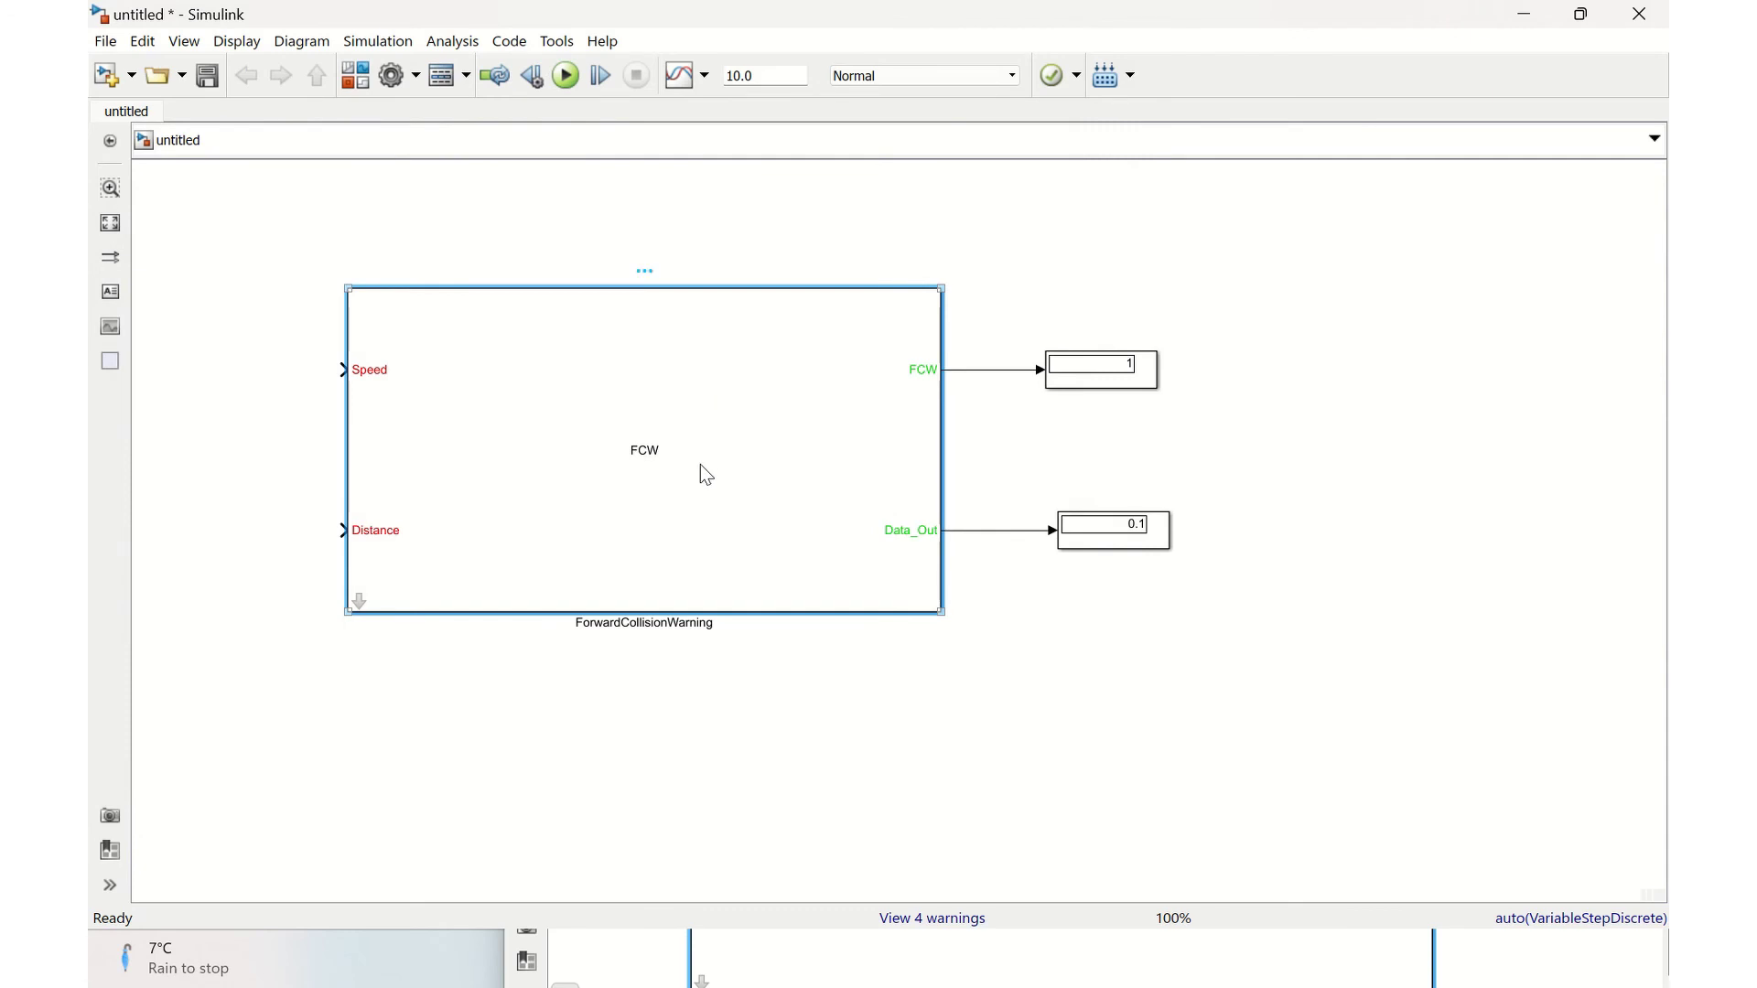
Change the FCW block's Speed to 25 and rerun the simulation
double_click(700, 464)
left_click(1048, 481)
key("BackSpace")
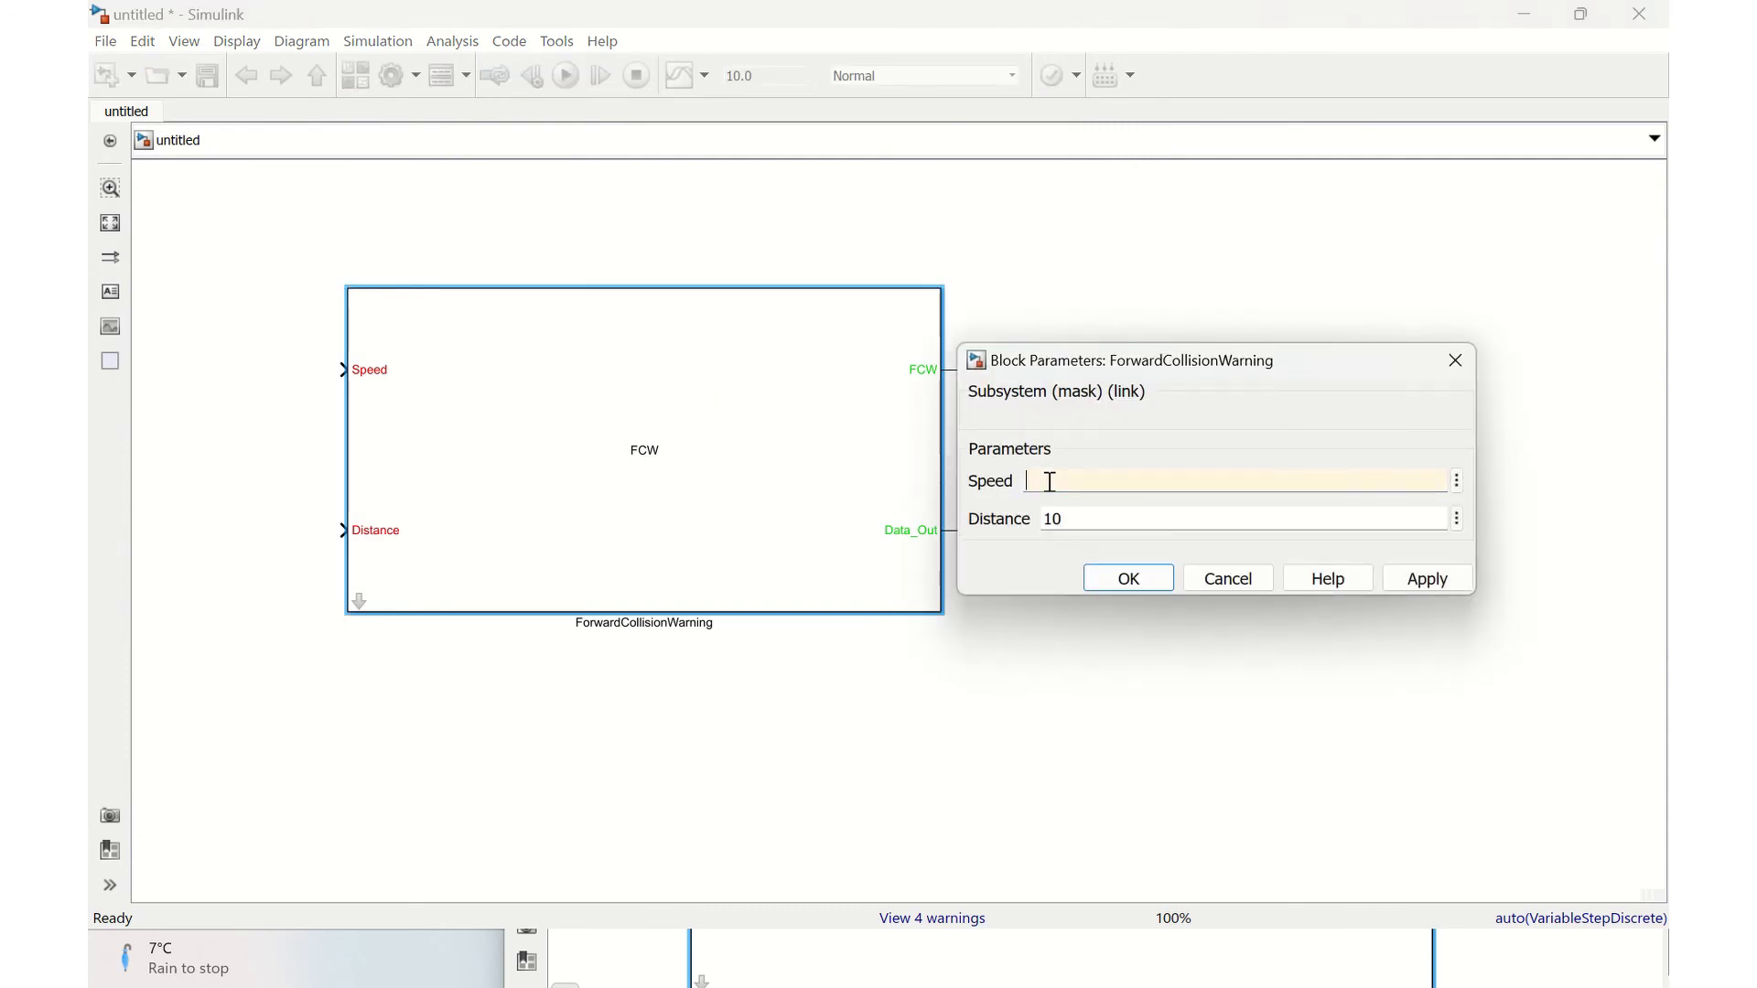
type("25")
left_click(1426, 586)
left_click(1139, 578)
left_click(575, 73)
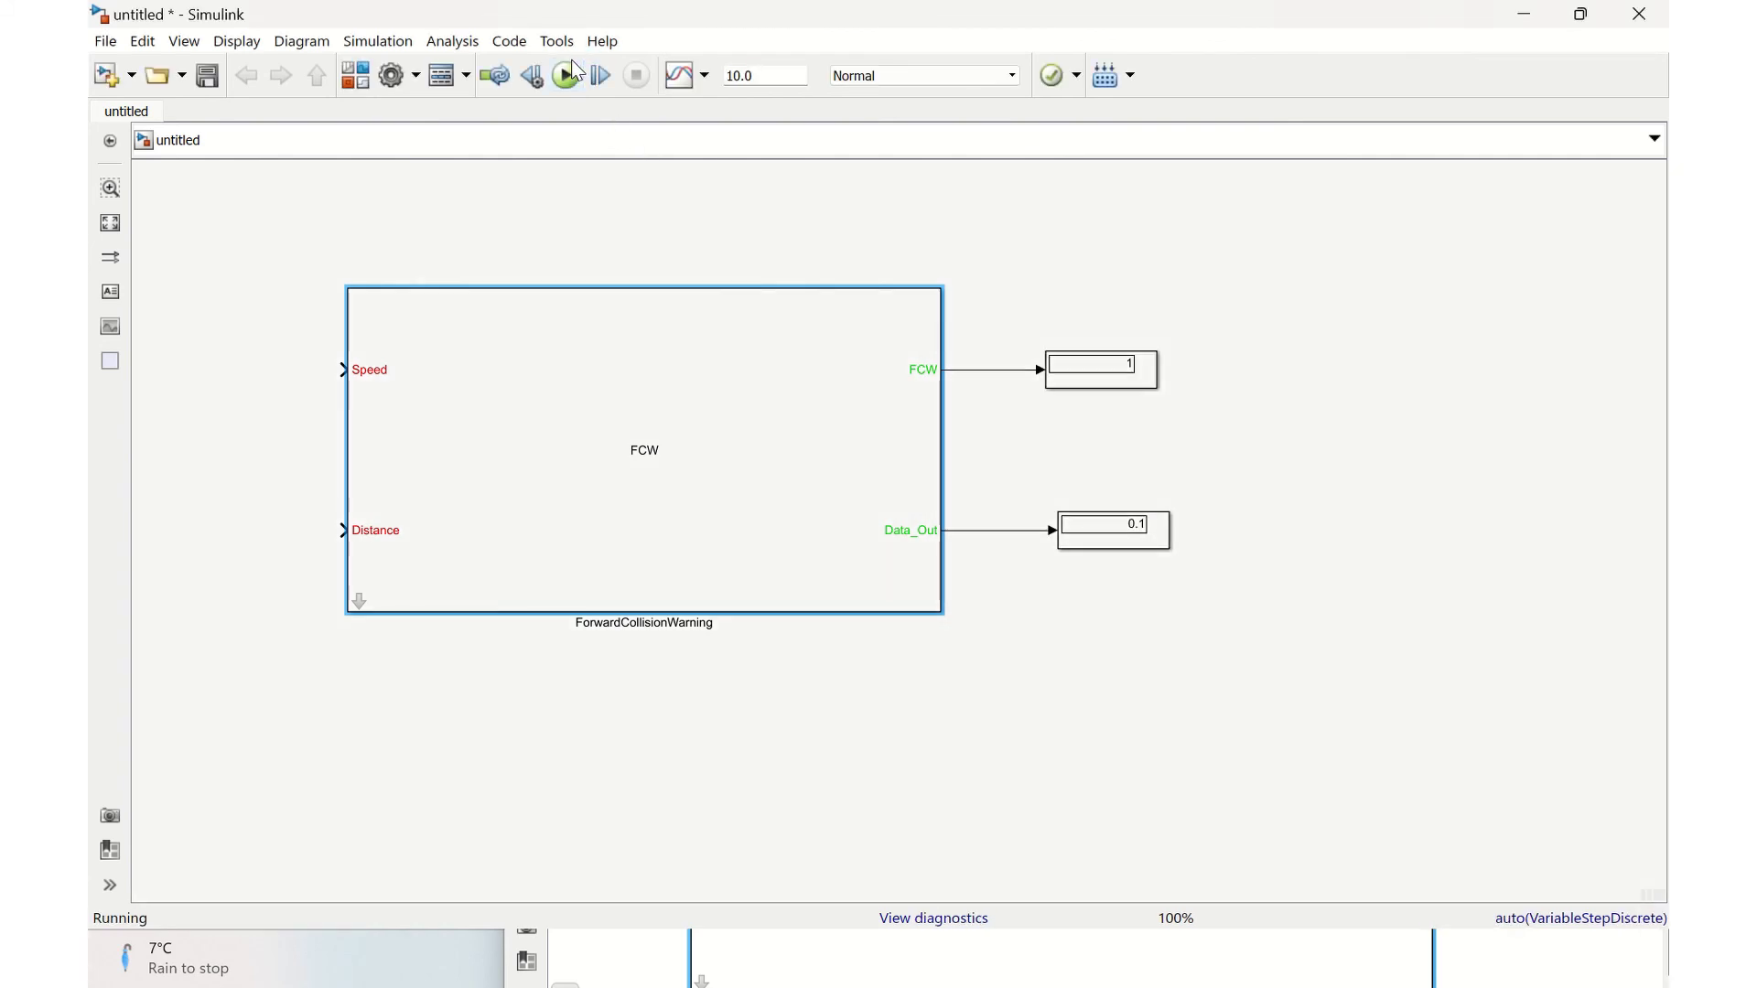
left_click(783, 406)
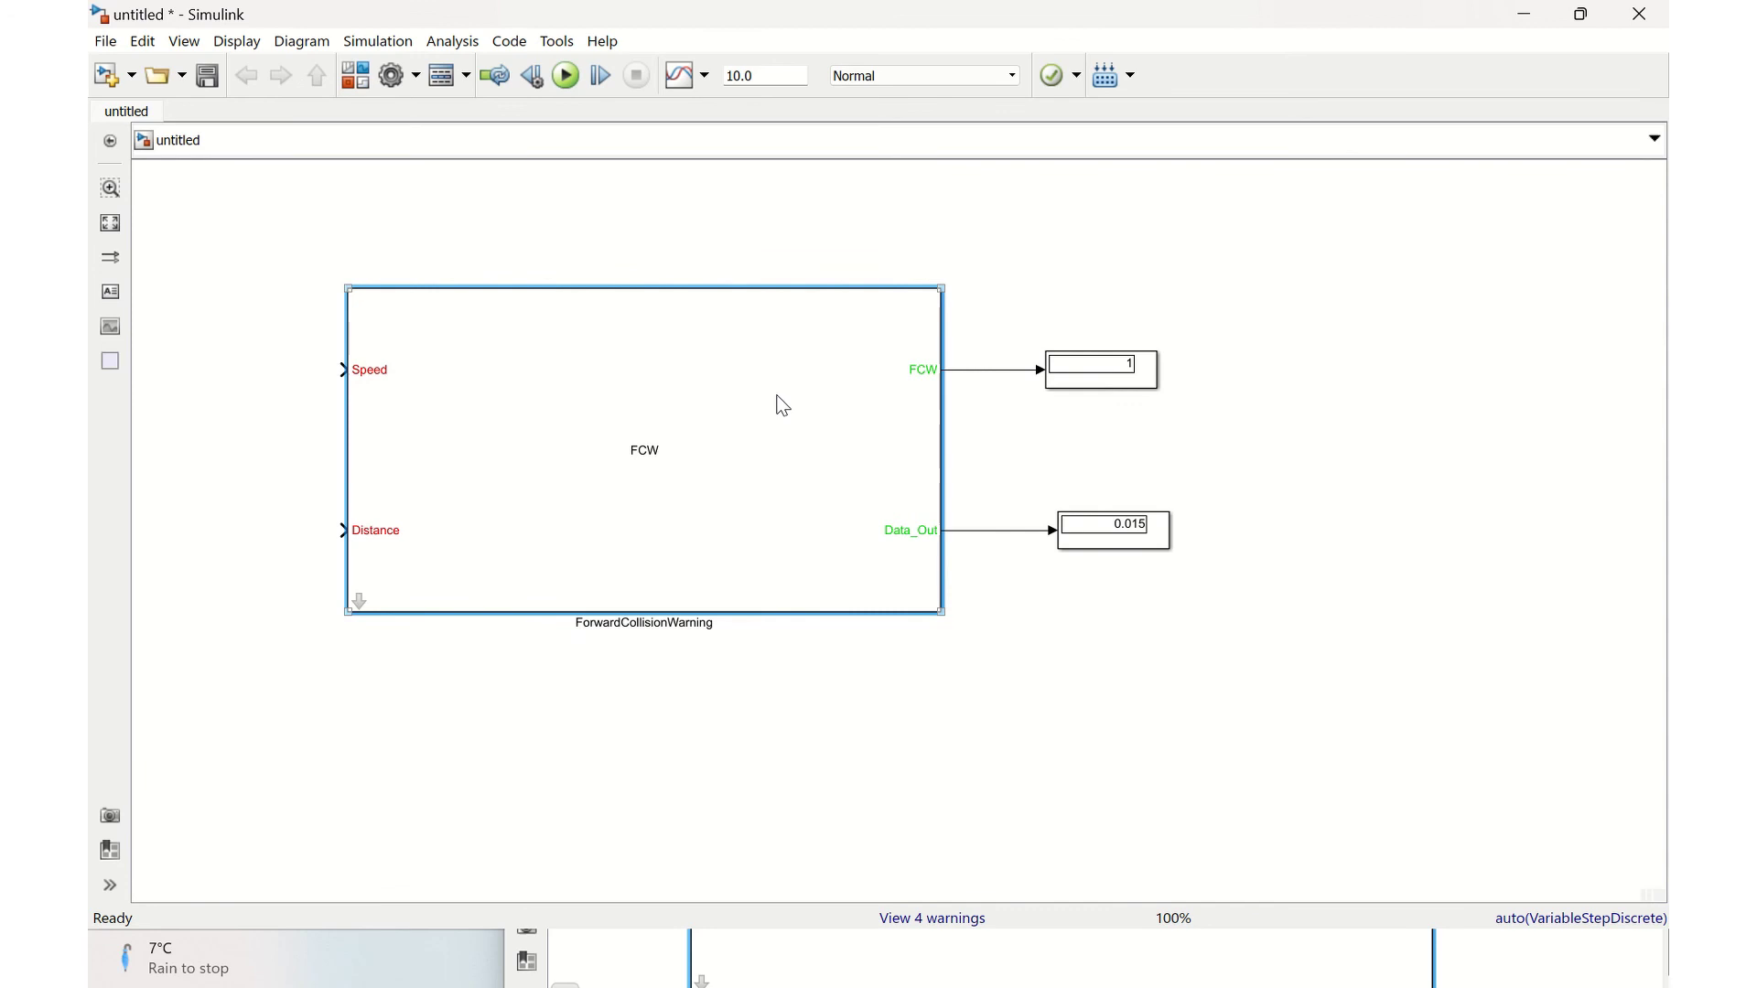